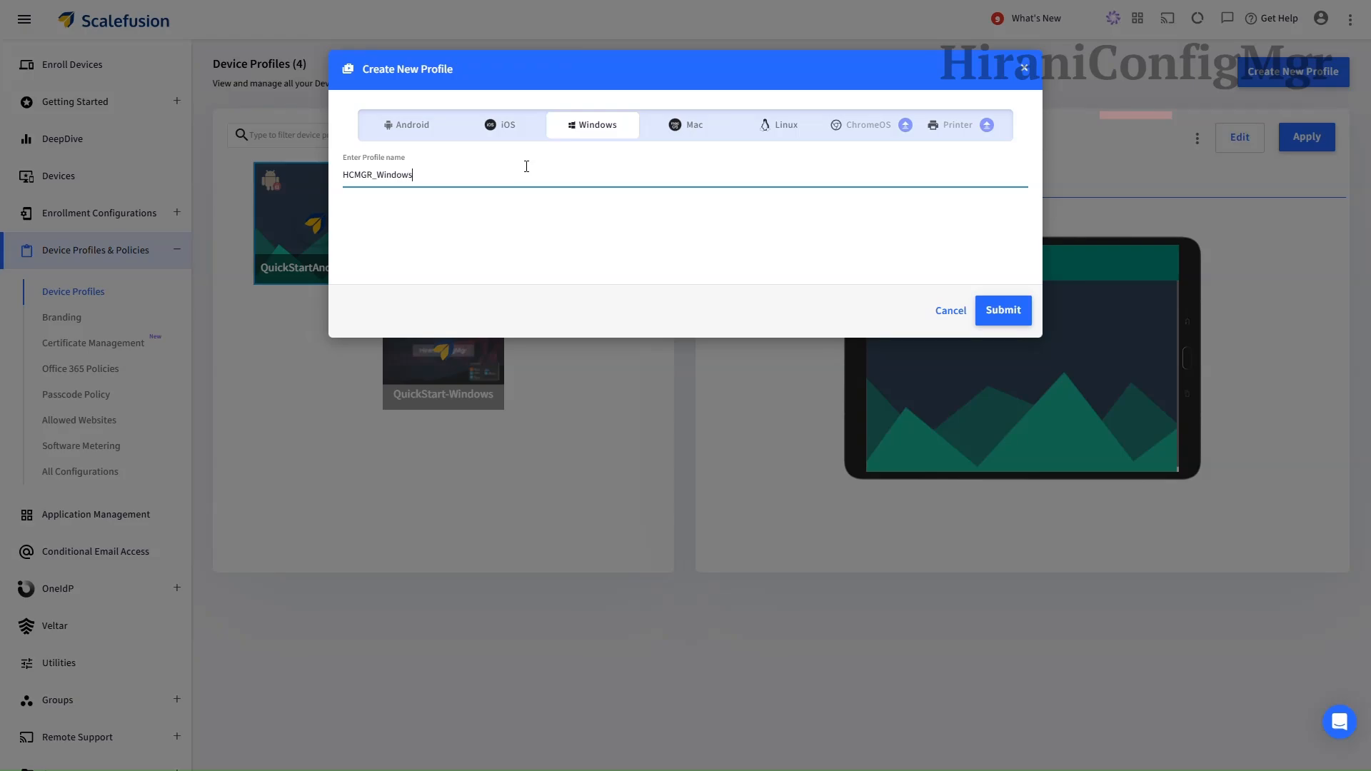
Step: Complete the Windows profile name as HCMGR_WindowsConfig in the Create New Profile dialog
{"action": "type", "text": "Config"}
Step: Create the profile and, in Passcode Settings, override the global password policy
{"action": "left_click", "coordinate": [1001, 309]}
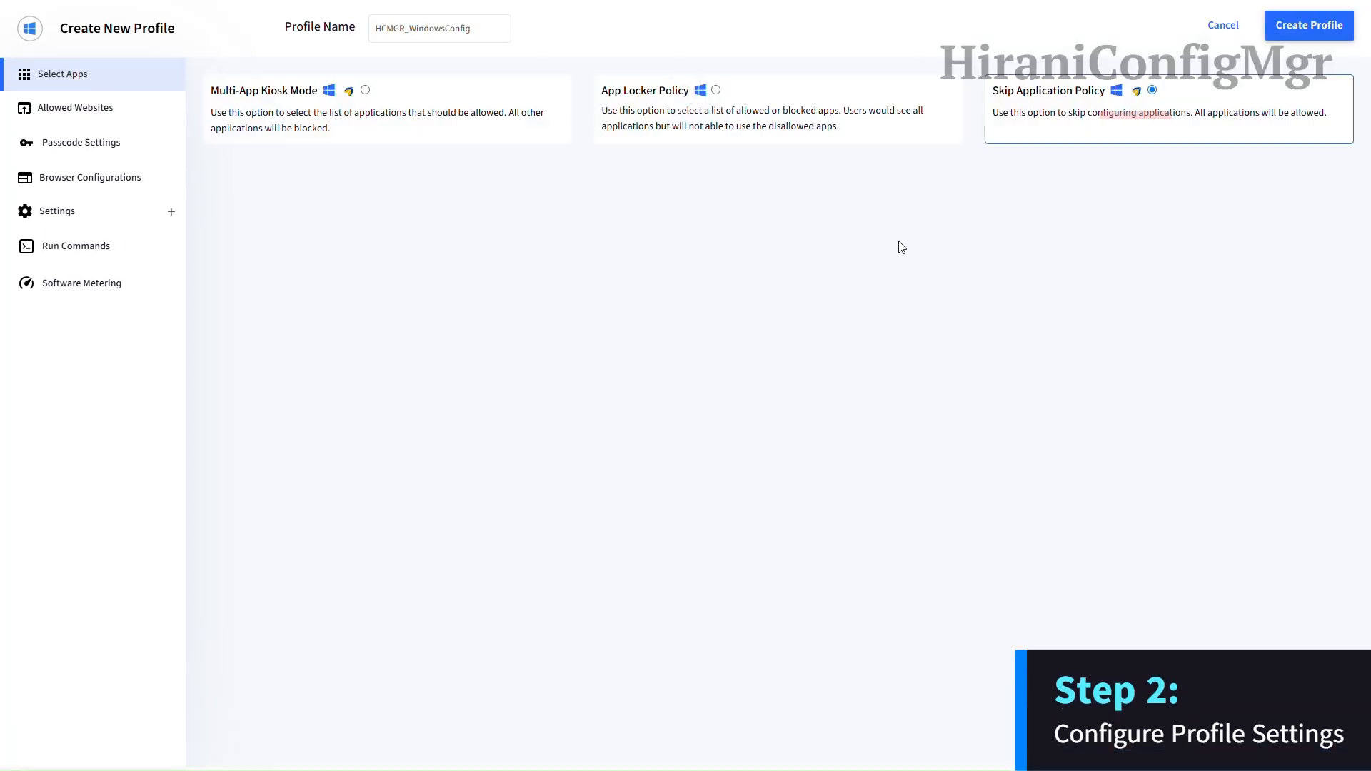
{"action": "left_click", "coordinate": [98, 112]}
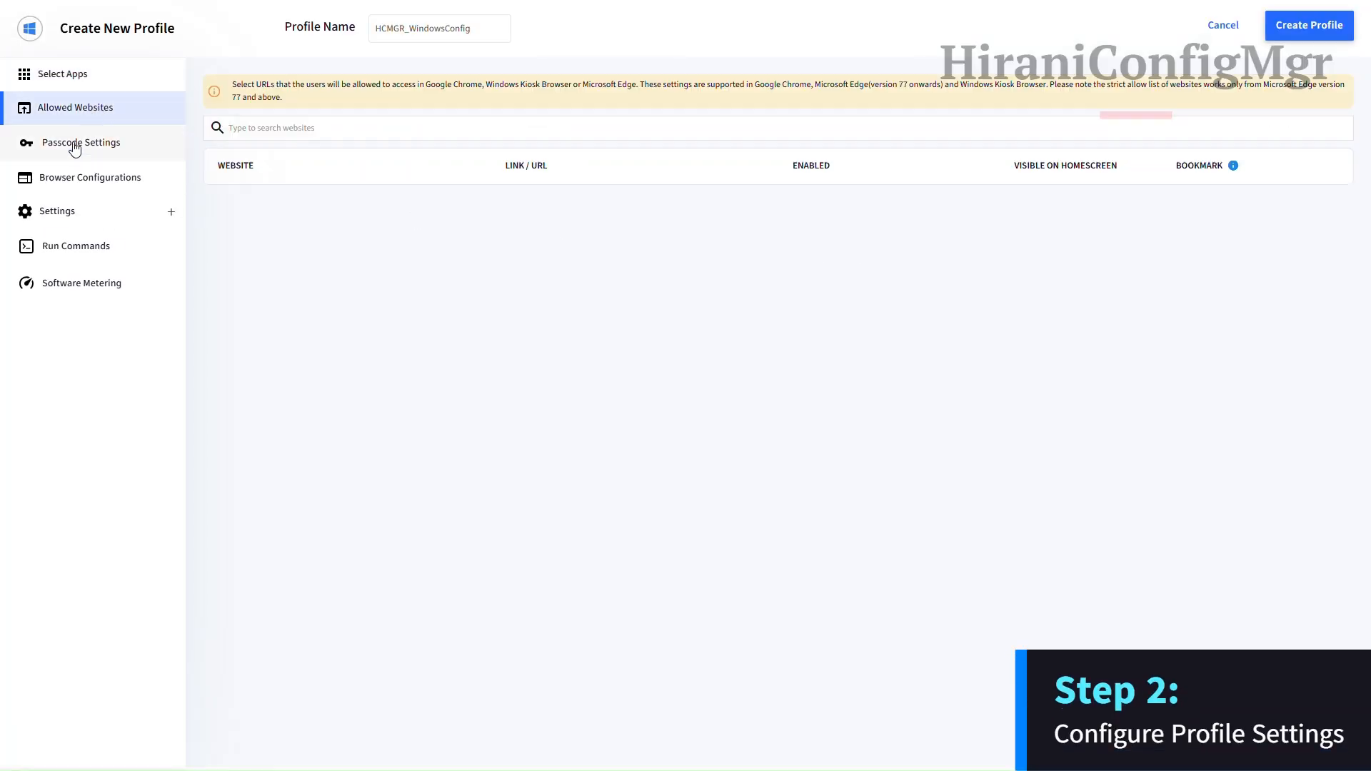
{"action": "left_click", "coordinate": [74, 144]}
{"action": "left_click", "coordinate": [416, 102]}
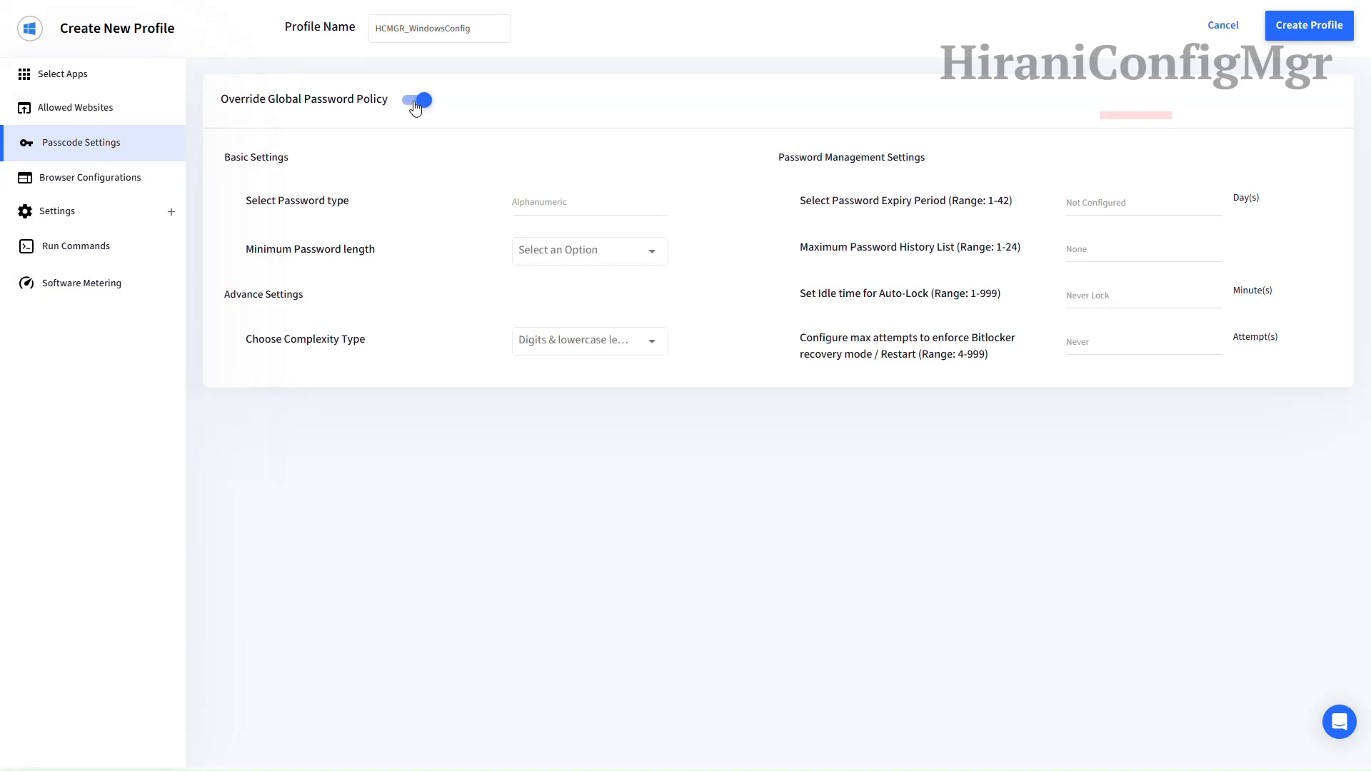
Step: Set the minimum password length to 8, keeping the existing complexity type
{"action": "left_click", "coordinate": [535, 253]}
{"action": "left_click", "coordinate": [538, 350]}
{"action": "left_click", "coordinate": [609, 340]}
{"action": "left_click", "coordinate": [597, 376]}
Step: Set password expiry to 30 days with history 3, then view Browser Configurations
{"action": "left_click", "coordinate": [1085, 205]}
{"action": "type", "text": "30"}
{"action": "left_click", "coordinate": [1092, 248]}
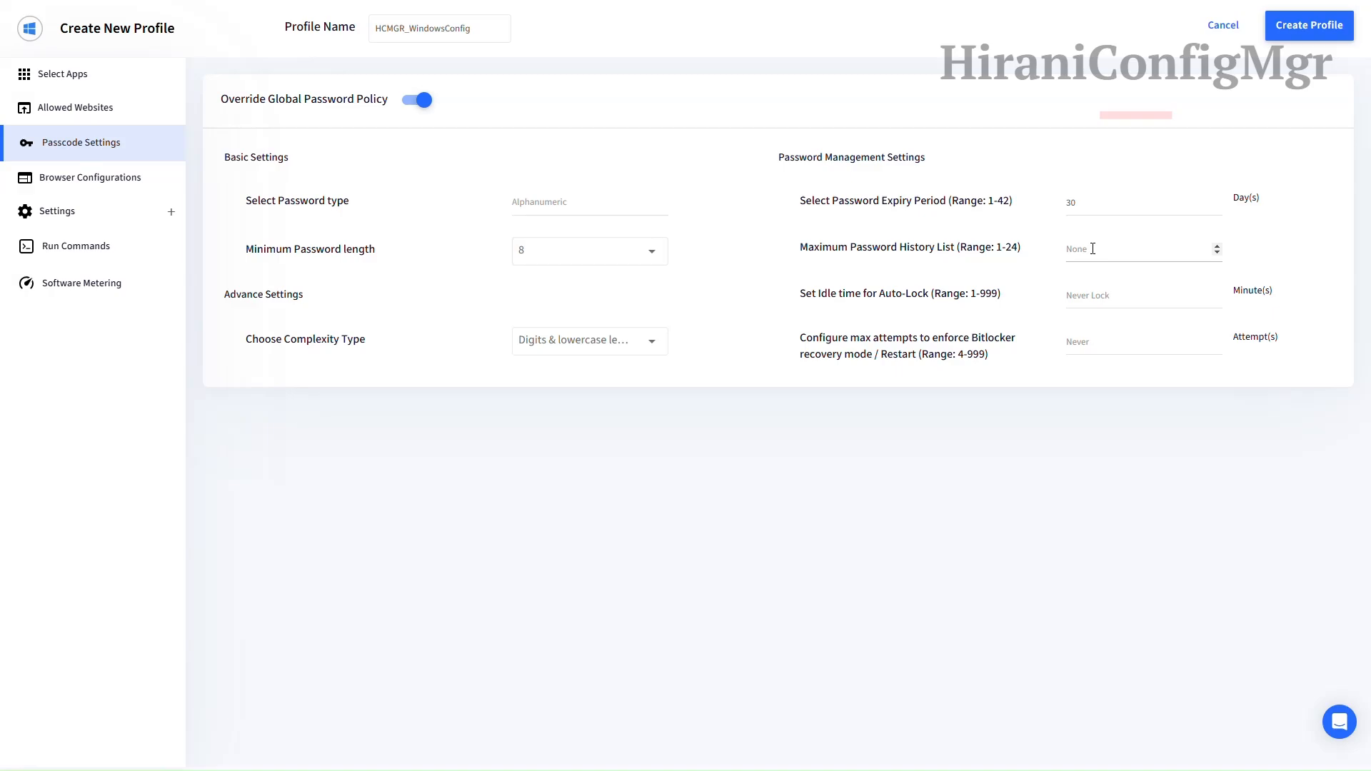
{"action": "left_click", "coordinate": [1090, 397]}
{"action": "left_click_drag", "start_coordinate": [992, 436], "coordinate": [929, 482]}
{"action": "left_click", "coordinate": [72, 179]}
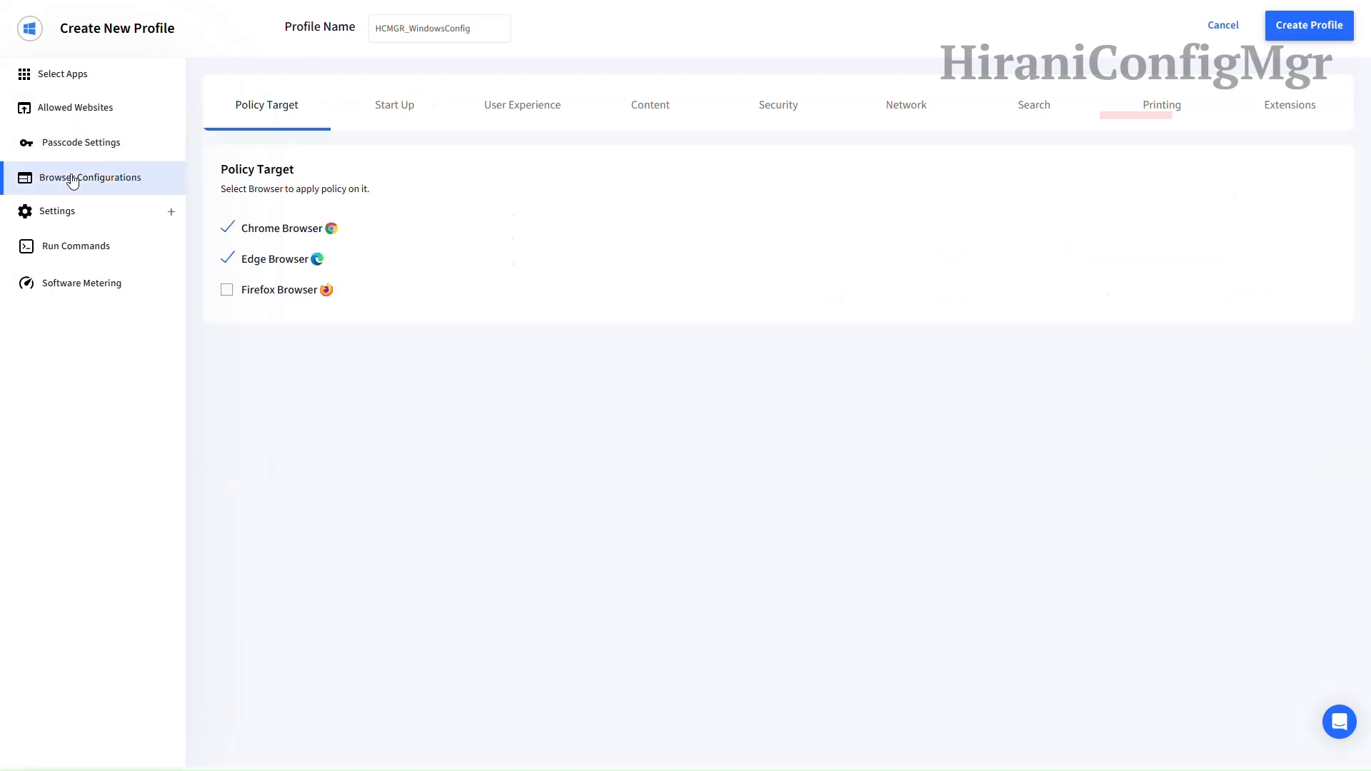
Step: Keep the kiosk application type at Skip Kiosk App
{"action": "left_click", "coordinate": [85, 217]}
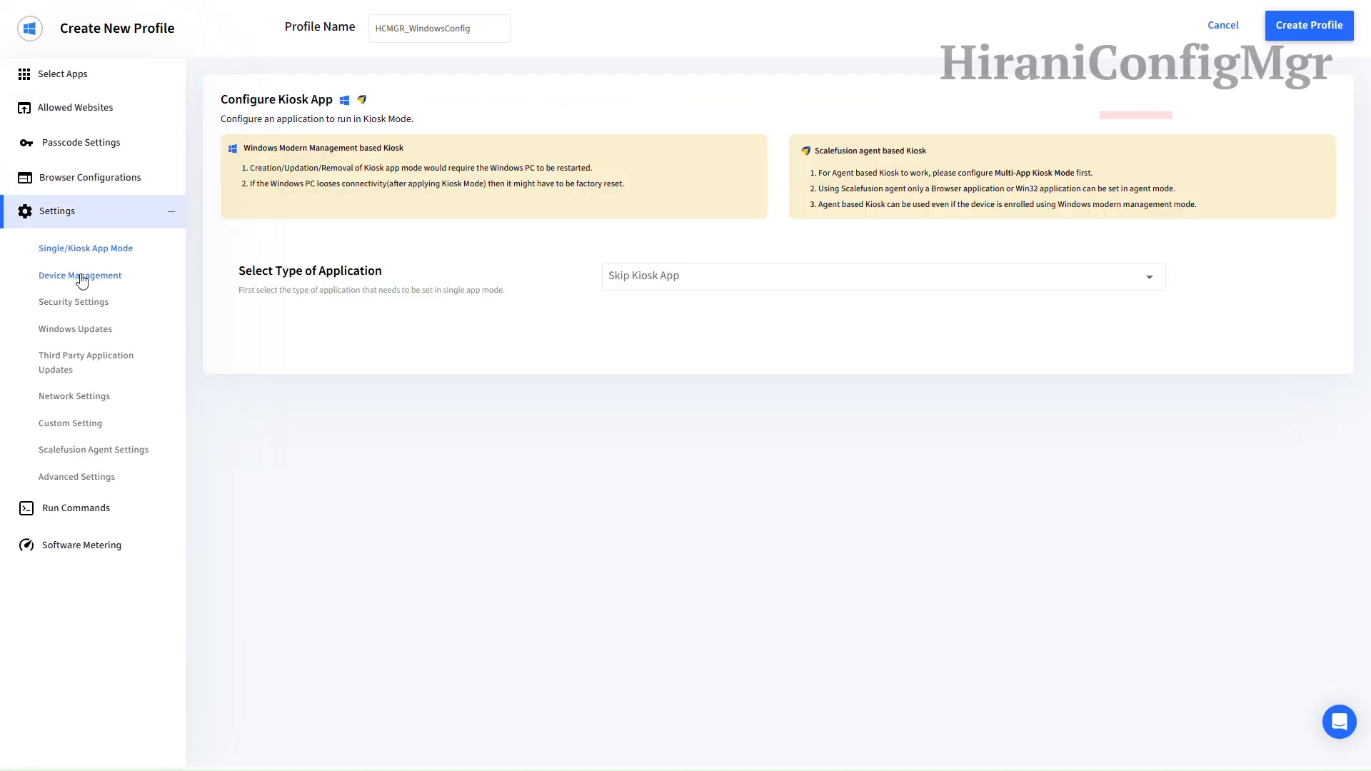
{"action": "left_click", "coordinate": [749, 279]}
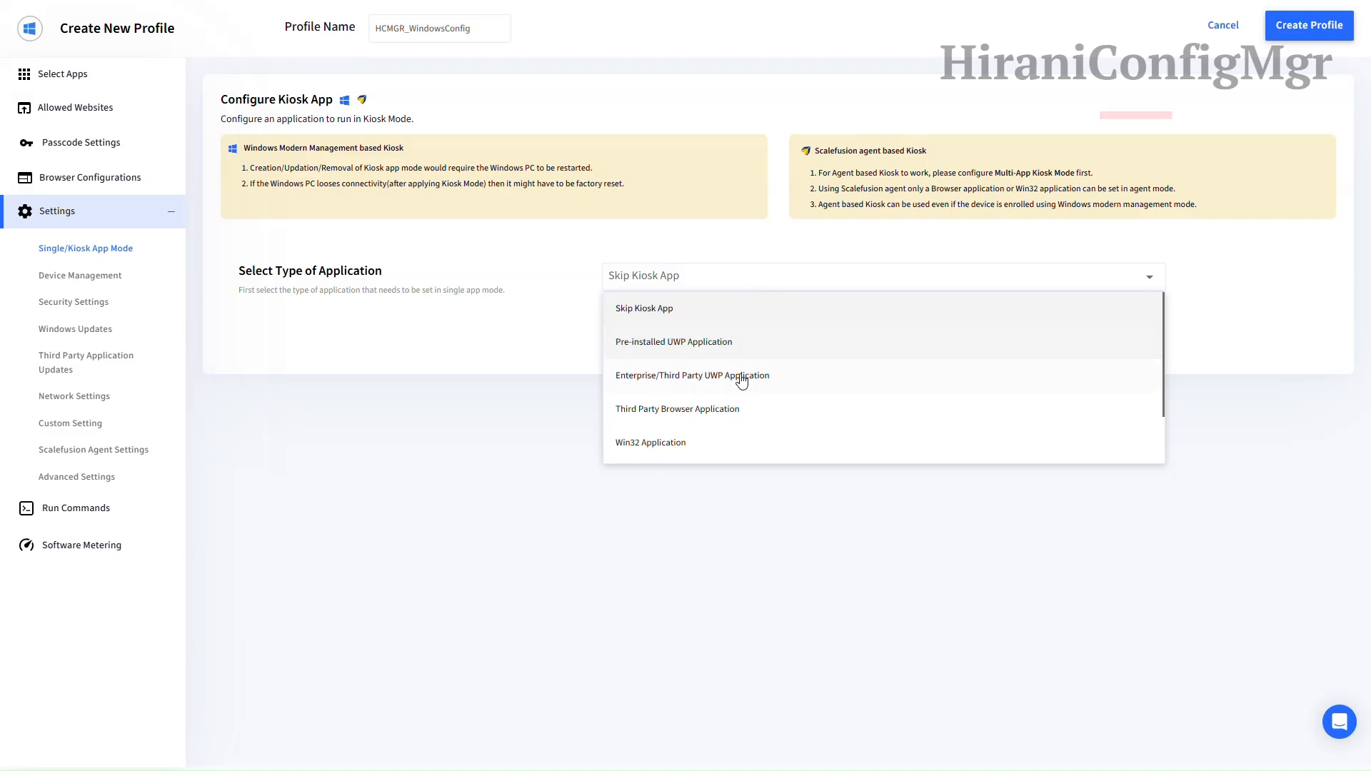
{"action": "left_click", "coordinate": [679, 315]}
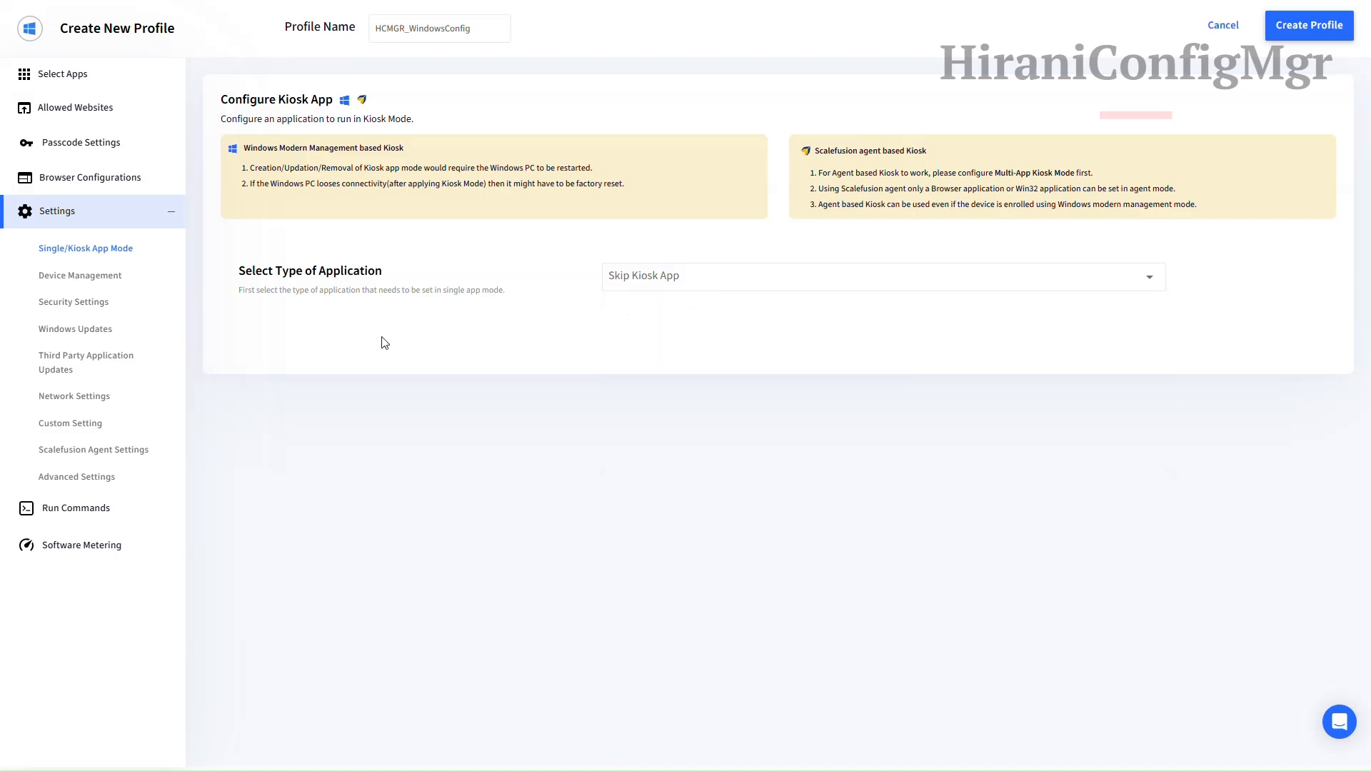
Step: Review Device Management's Exchange & Email and Certificates settings, then show BitLocker security settings
{"action": "left_click", "coordinate": [109, 277]}
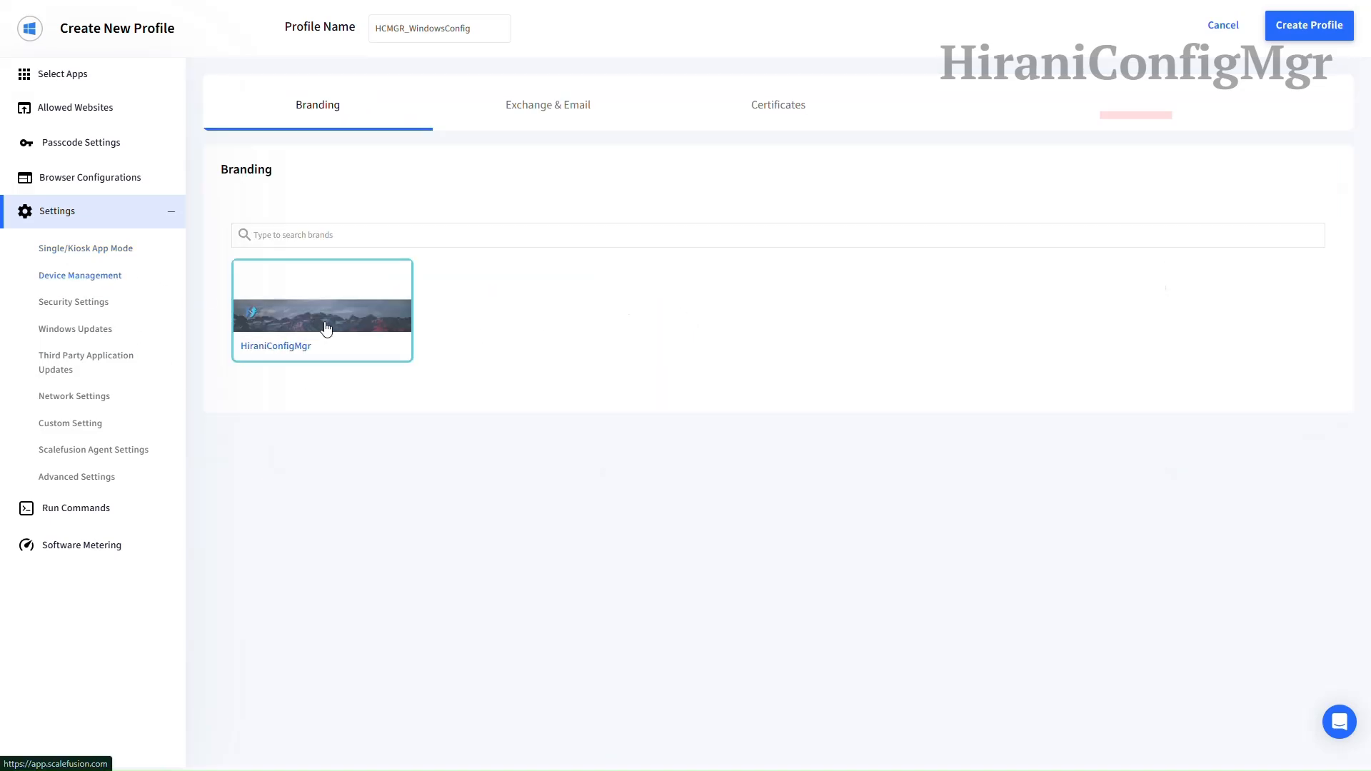
{"action": "left_click", "coordinate": [550, 114]}
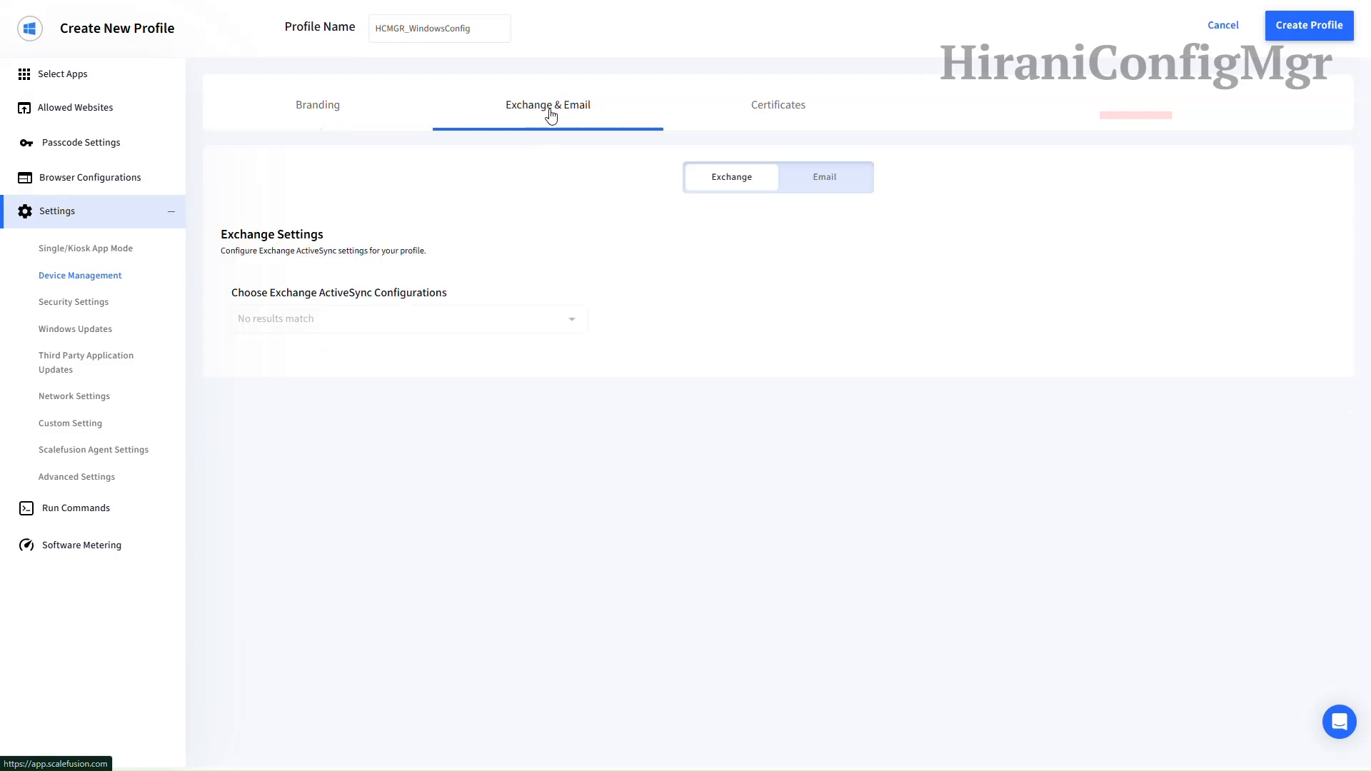
{"action": "left_click", "coordinate": [821, 175]}
{"action": "left_click", "coordinate": [788, 119]}
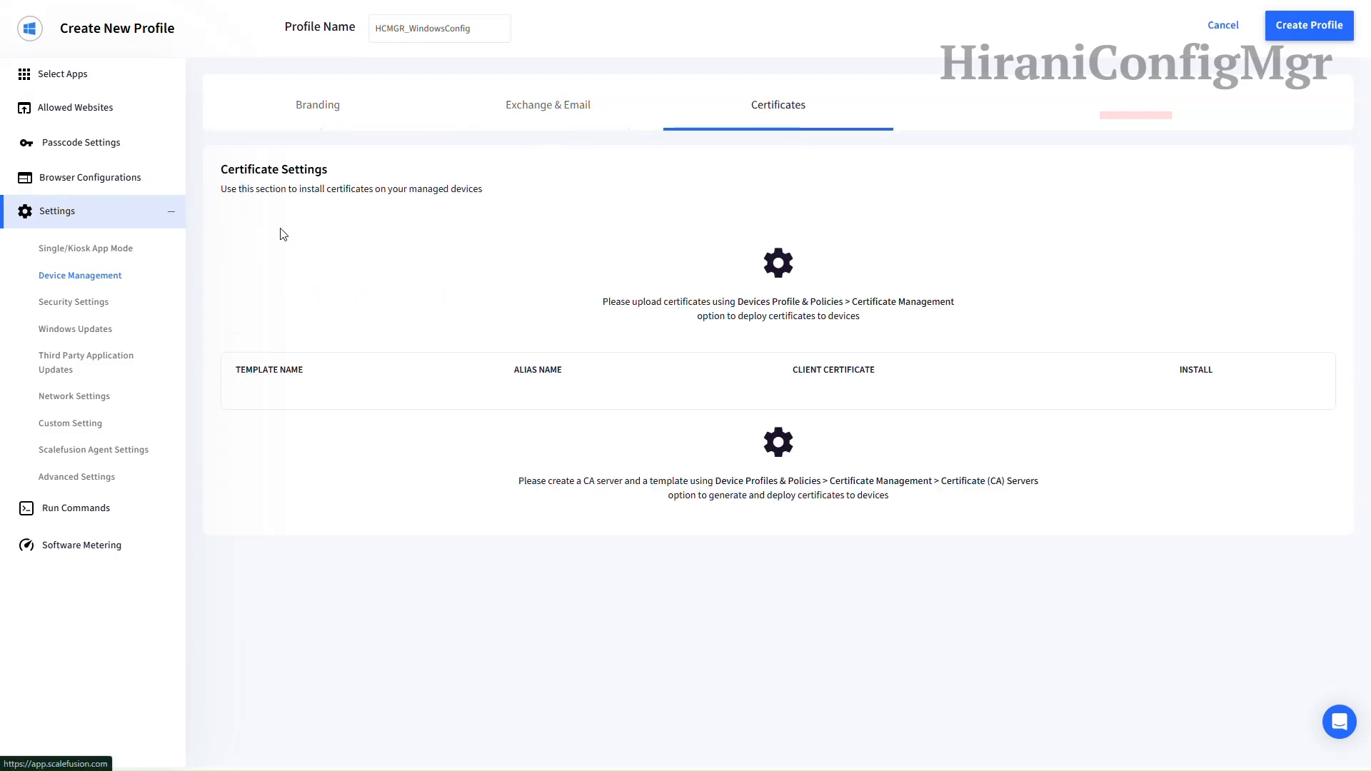
{"action": "left_click", "coordinate": [74, 302]}
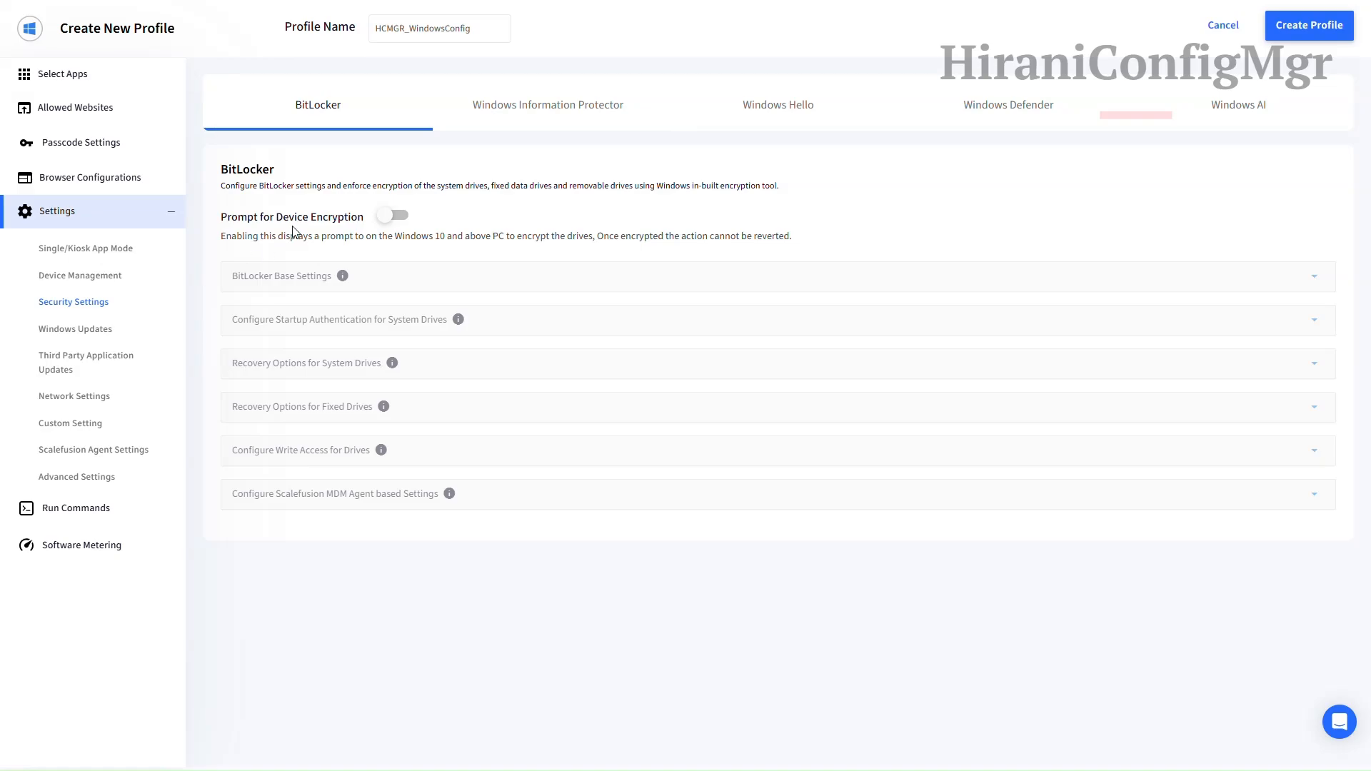
Step: Prompt for device encryption via the Scalefusion MDM Agent, keeping XTS-AES 256-bit for system drives
{"action": "left_click", "coordinate": [386, 217]}
{"action": "left_click", "coordinate": [386, 276]}
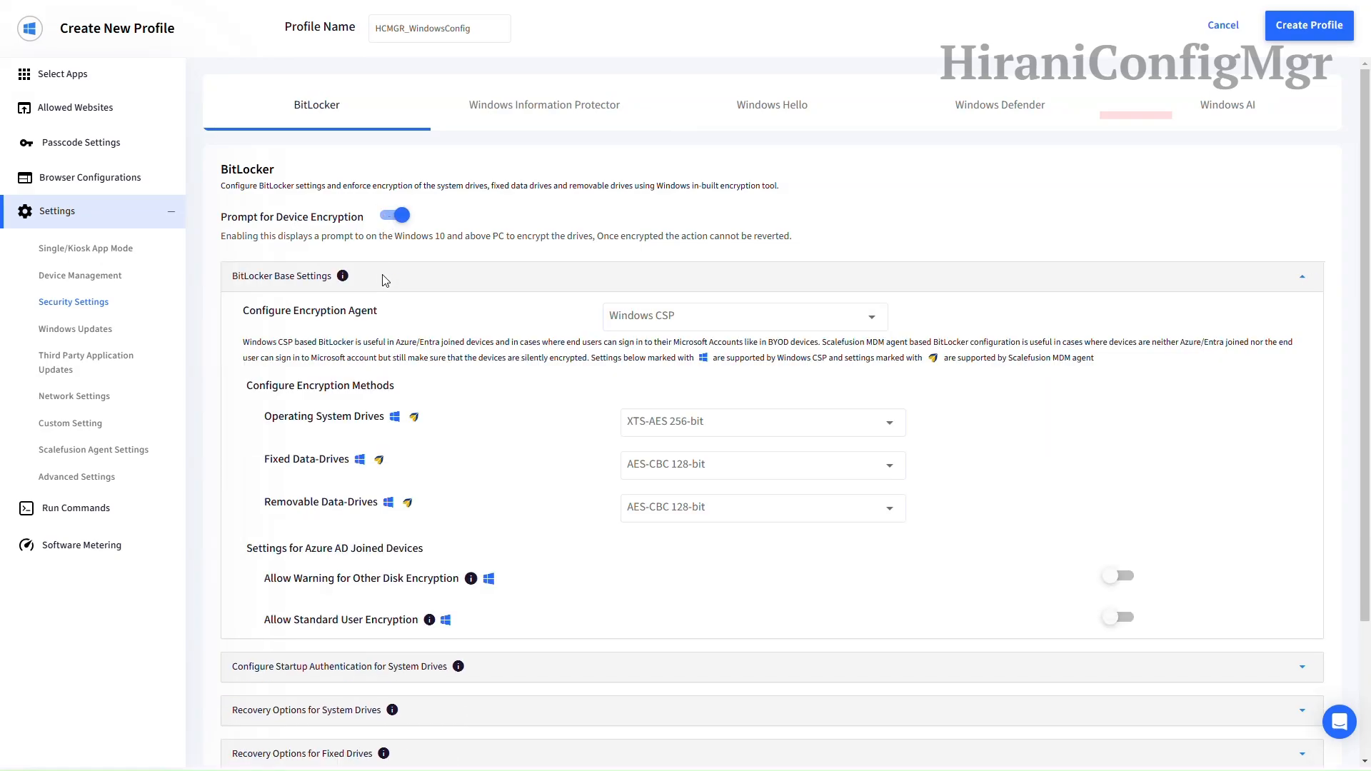
{"action": "left_click", "coordinate": [650, 323]}
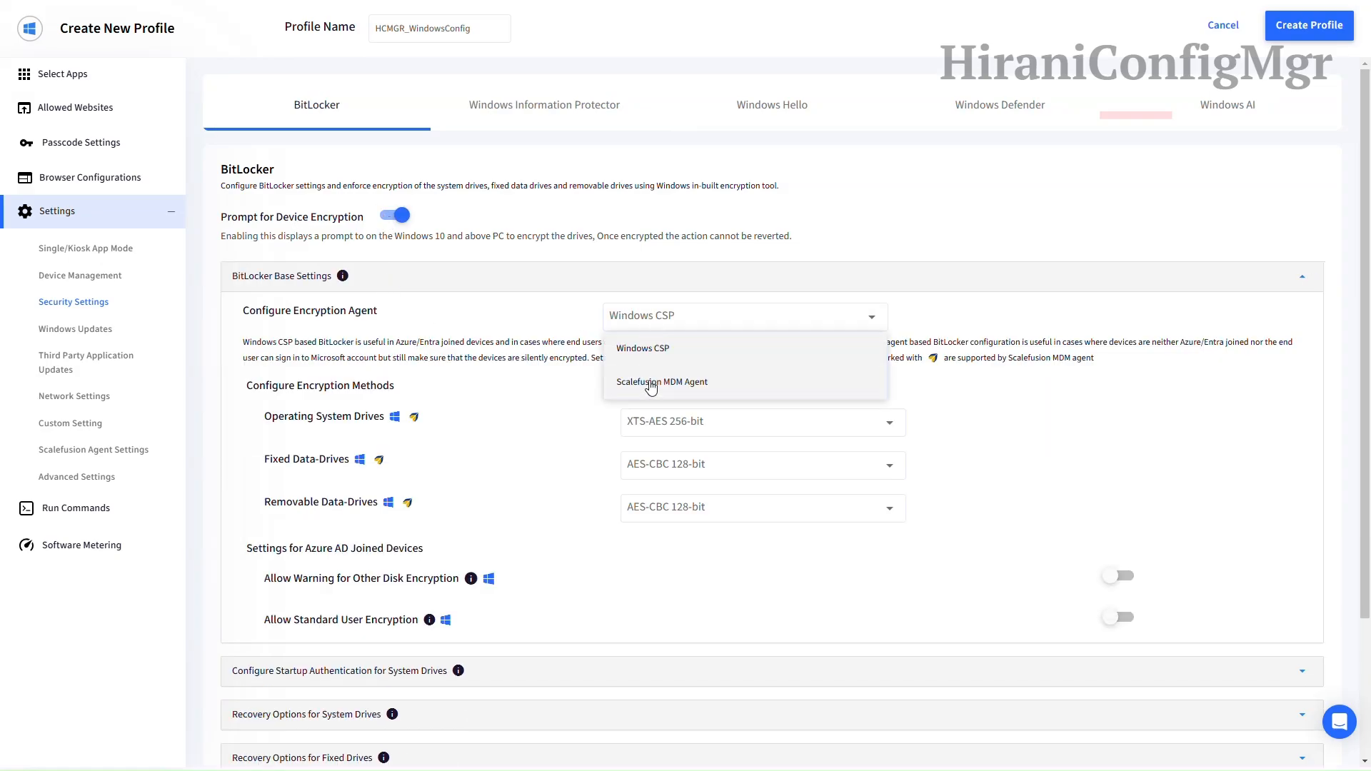
{"action": "left_click", "coordinate": [649, 383]}
{"action": "scroll", "coordinate": [596, 339], "scroll_direction": "down", "scroll_amount": 1}
{"action": "left_click", "coordinate": [646, 348]}
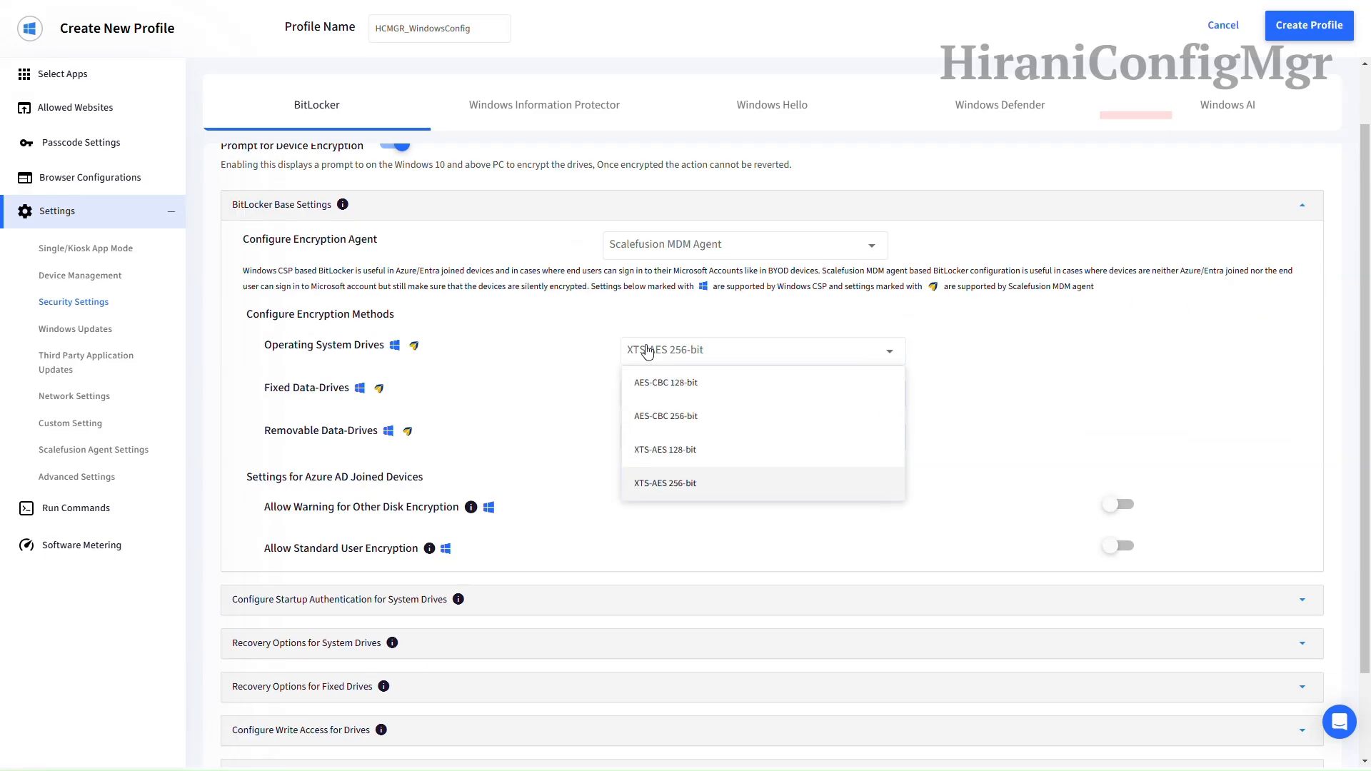
{"action": "left_click", "coordinate": [647, 350]}
Step: Require startup authentication, allow BitLocker without a TPM, and use TPM & Startup Pin
{"action": "scroll", "coordinate": [509, 291], "scroll_direction": "down", "scroll_amount": 2}
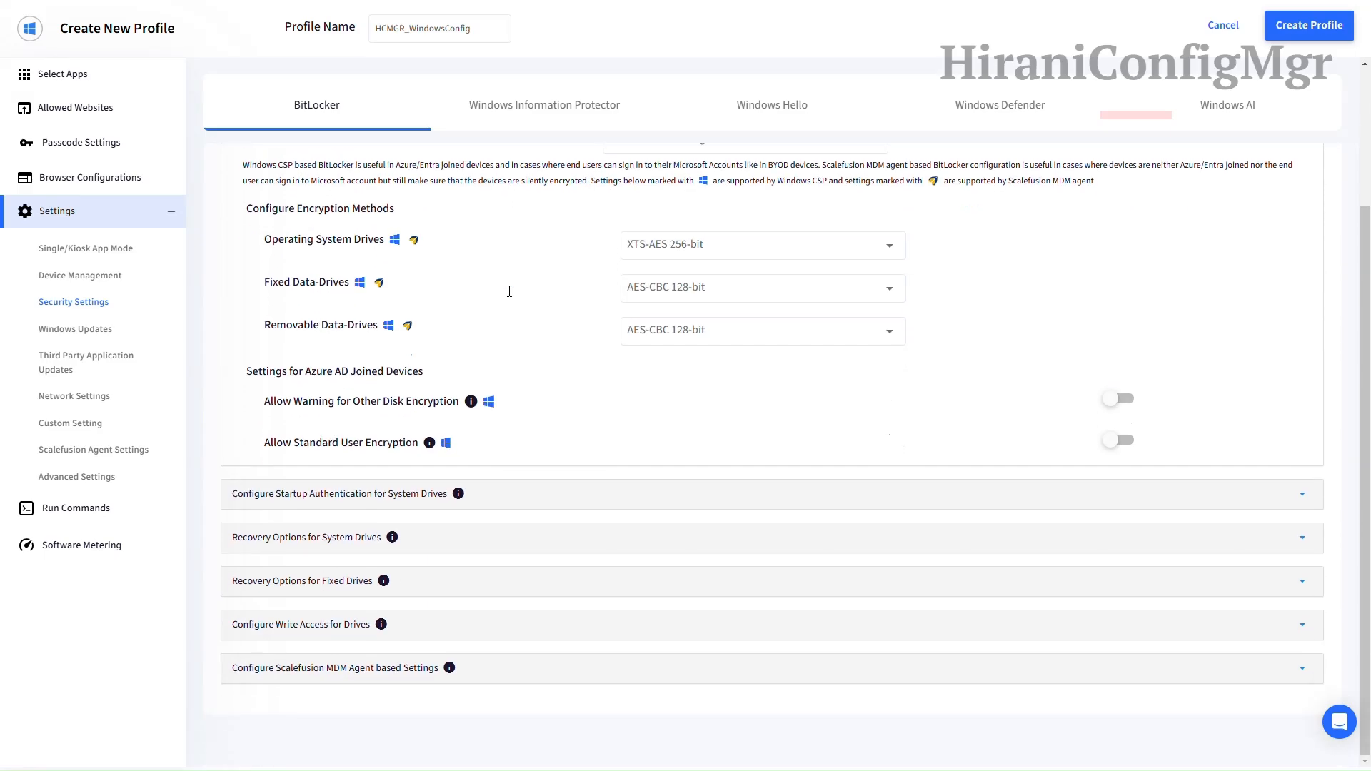
{"action": "left_click", "coordinate": [569, 493]}
{"action": "left_click", "coordinate": [803, 530]}
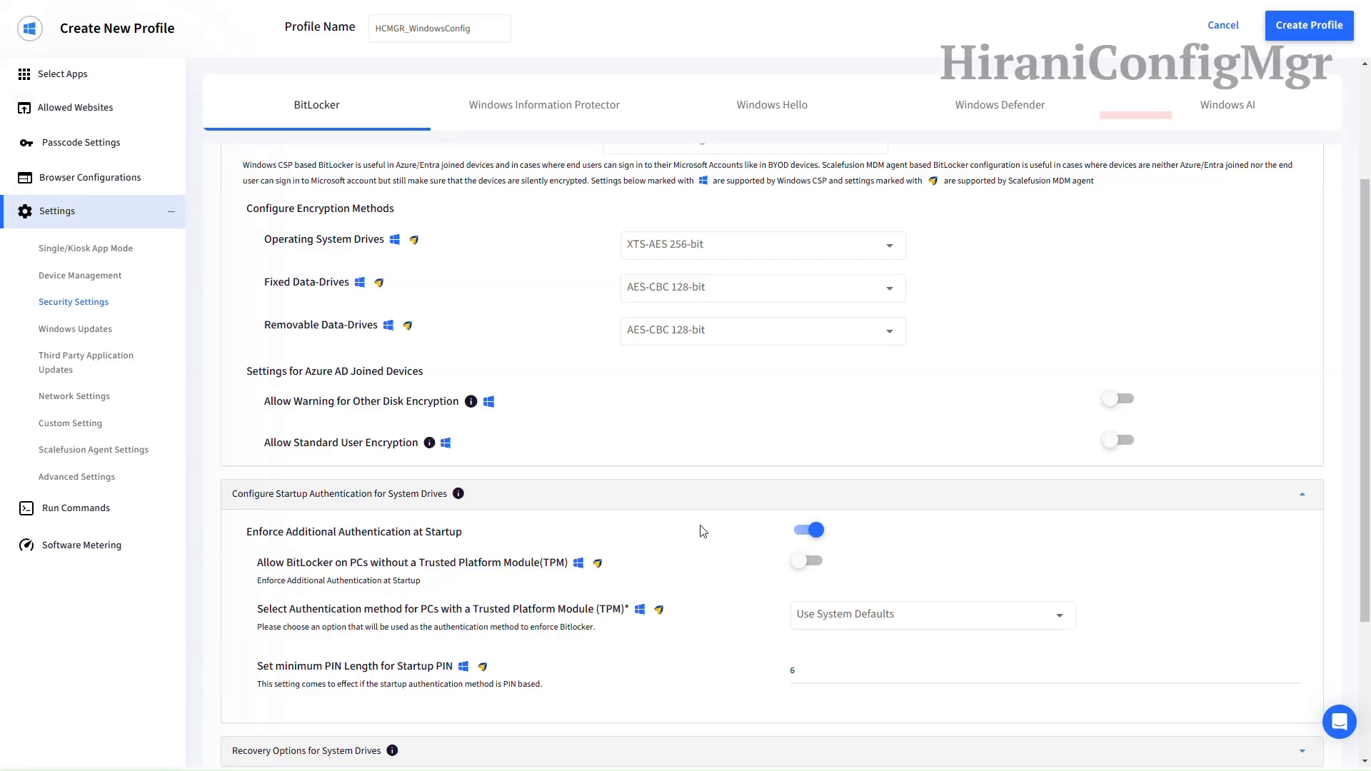
{"action": "scroll", "coordinate": [704, 529], "scroll_direction": "down", "scroll_amount": 2}
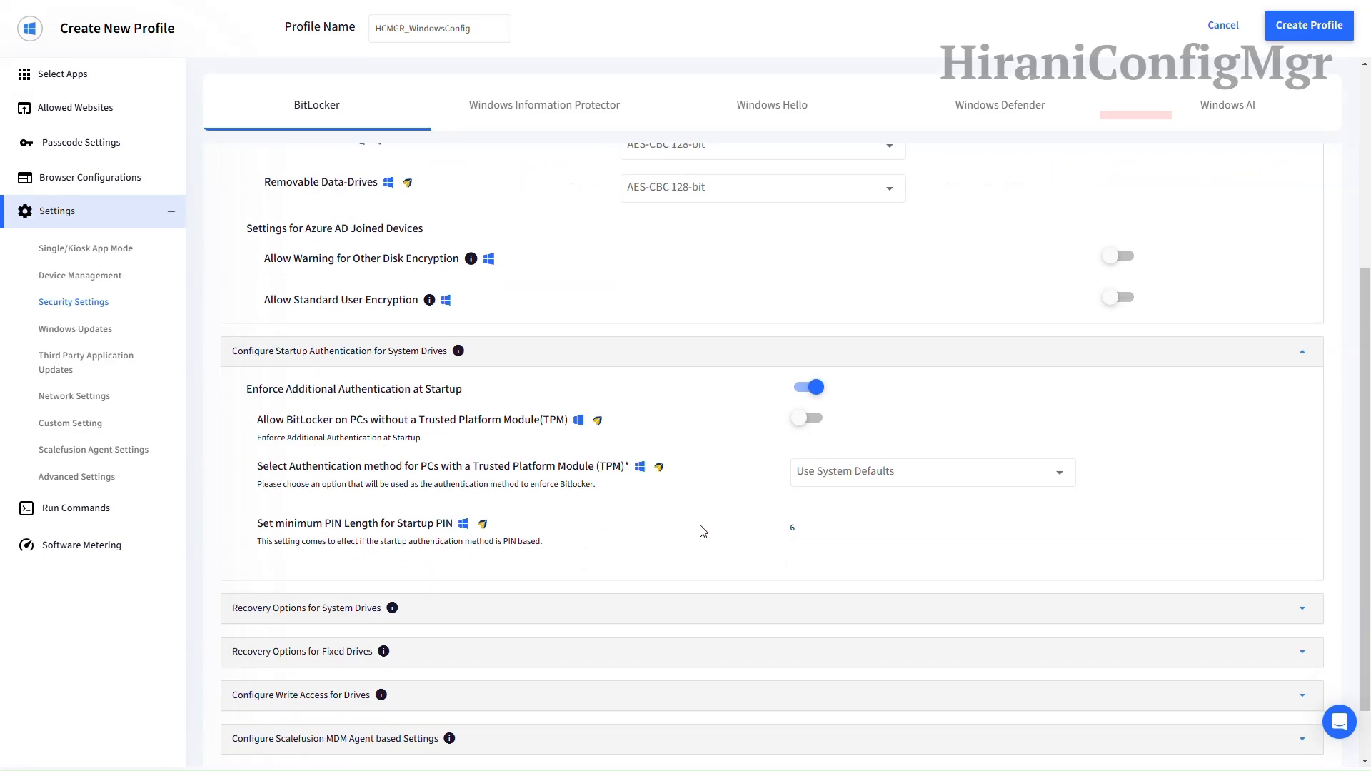
{"action": "left_click", "coordinate": [807, 419]}
{"action": "left_click", "coordinate": [873, 476]}
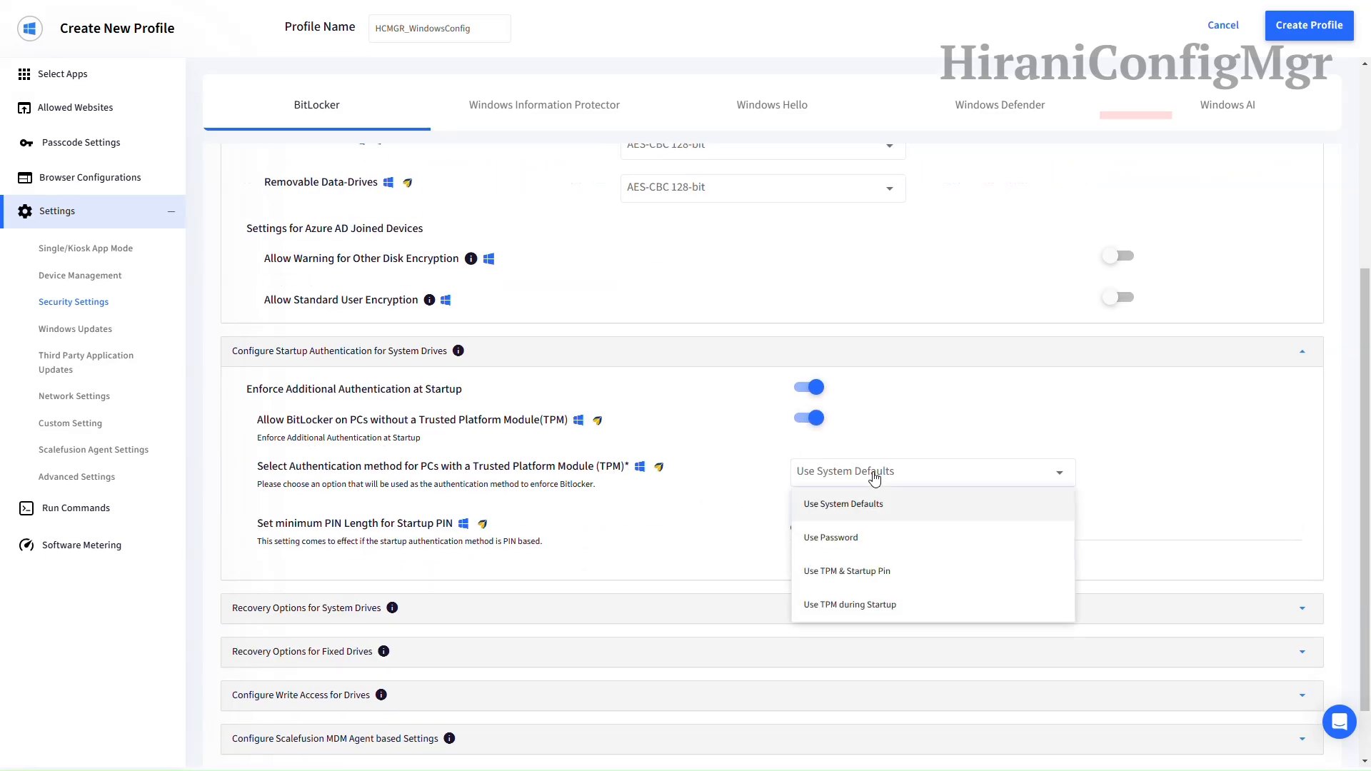
{"action": "left_click", "coordinate": [879, 574]}
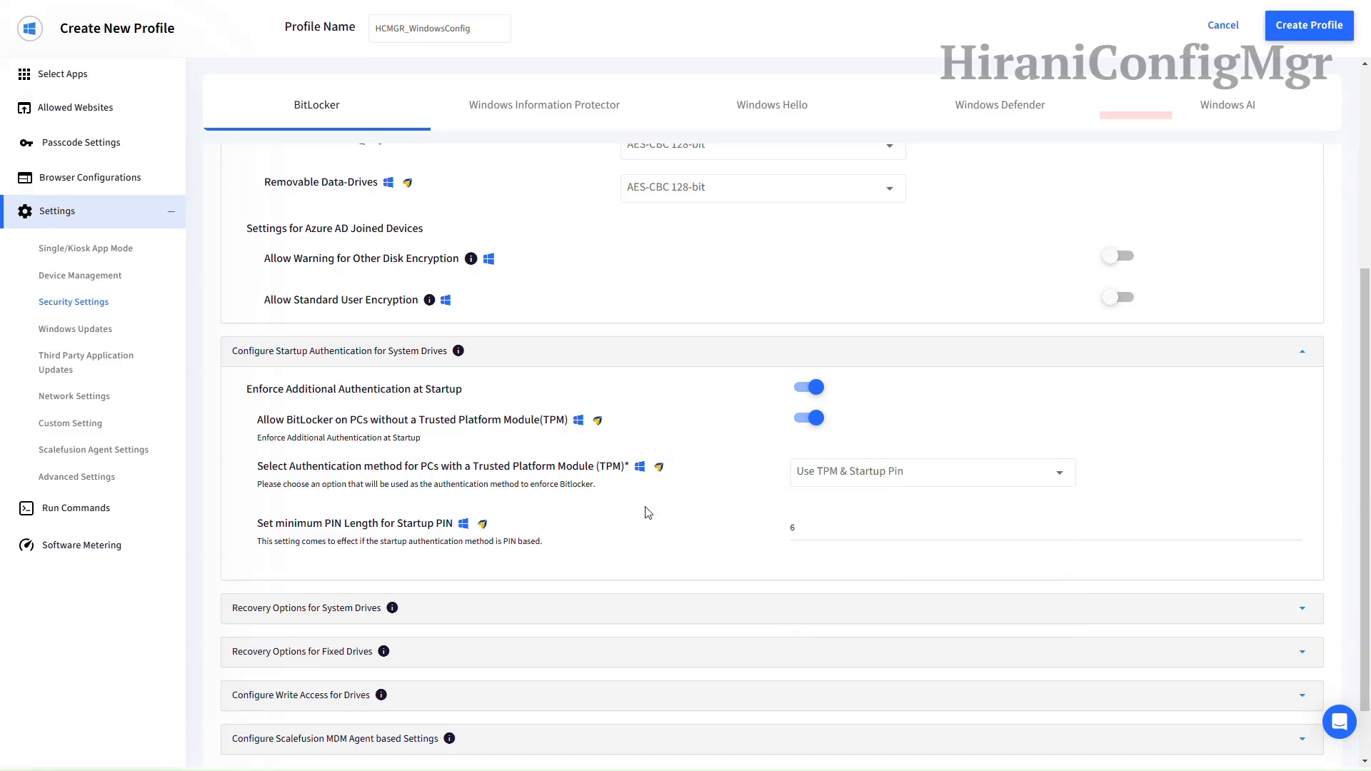
Step: Review recovery and write-access options and encrypt the complete drive, not only used space
{"action": "scroll", "coordinate": [635, 486], "scroll_direction": "down", "scroll_amount": 1}
{"action": "left_click", "coordinate": [614, 539]}
{"action": "scroll", "coordinate": [679, 481], "scroll_direction": "down", "scroll_amount": 2}
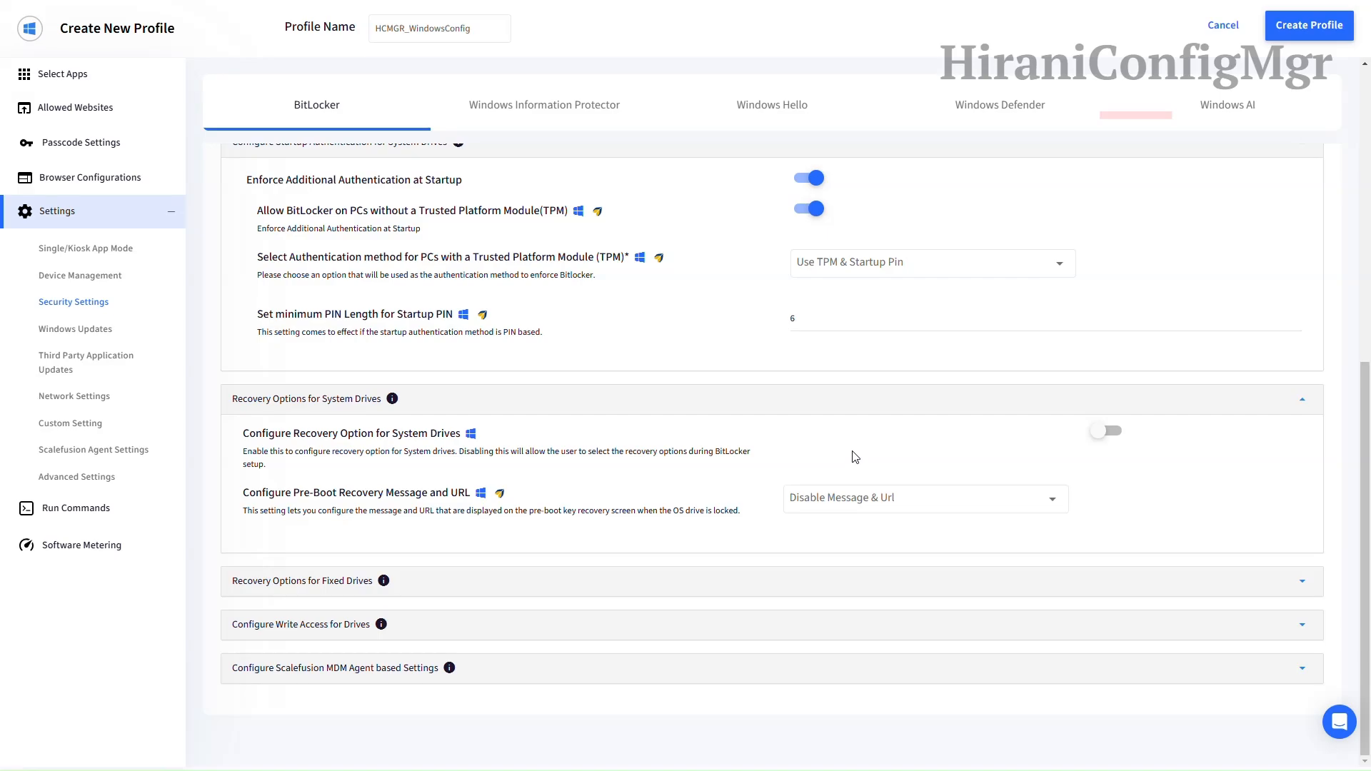
{"action": "left_click", "coordinate": [551, 582]}
{"action": "scroll", "coordinate": [560, 575], "scroll_direction": "down", "scroll_amount": 1}
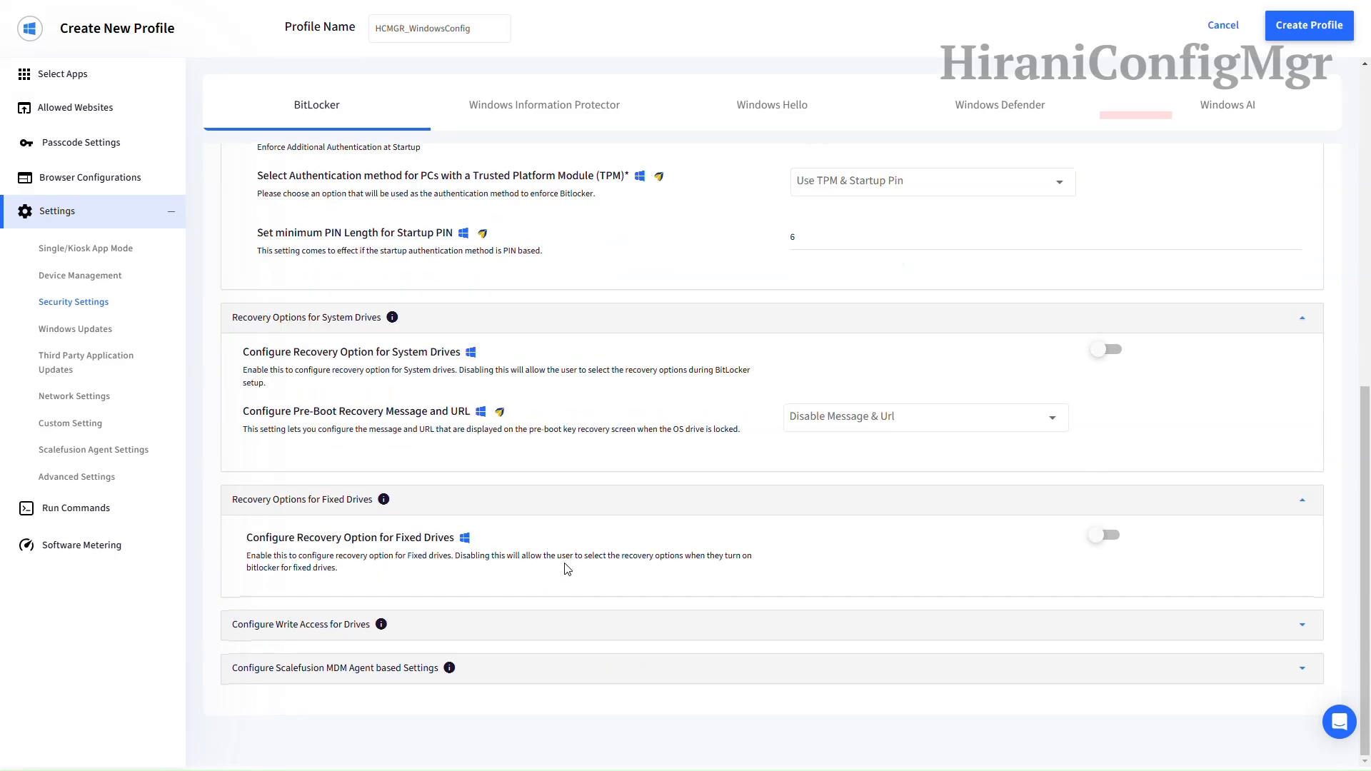
{"action": "left_click", "coordinate": [538, 627]}
{"action": "scroll", "coordinate": [538, 627], "scroll_direction": "down", "scroll_amount": 2}
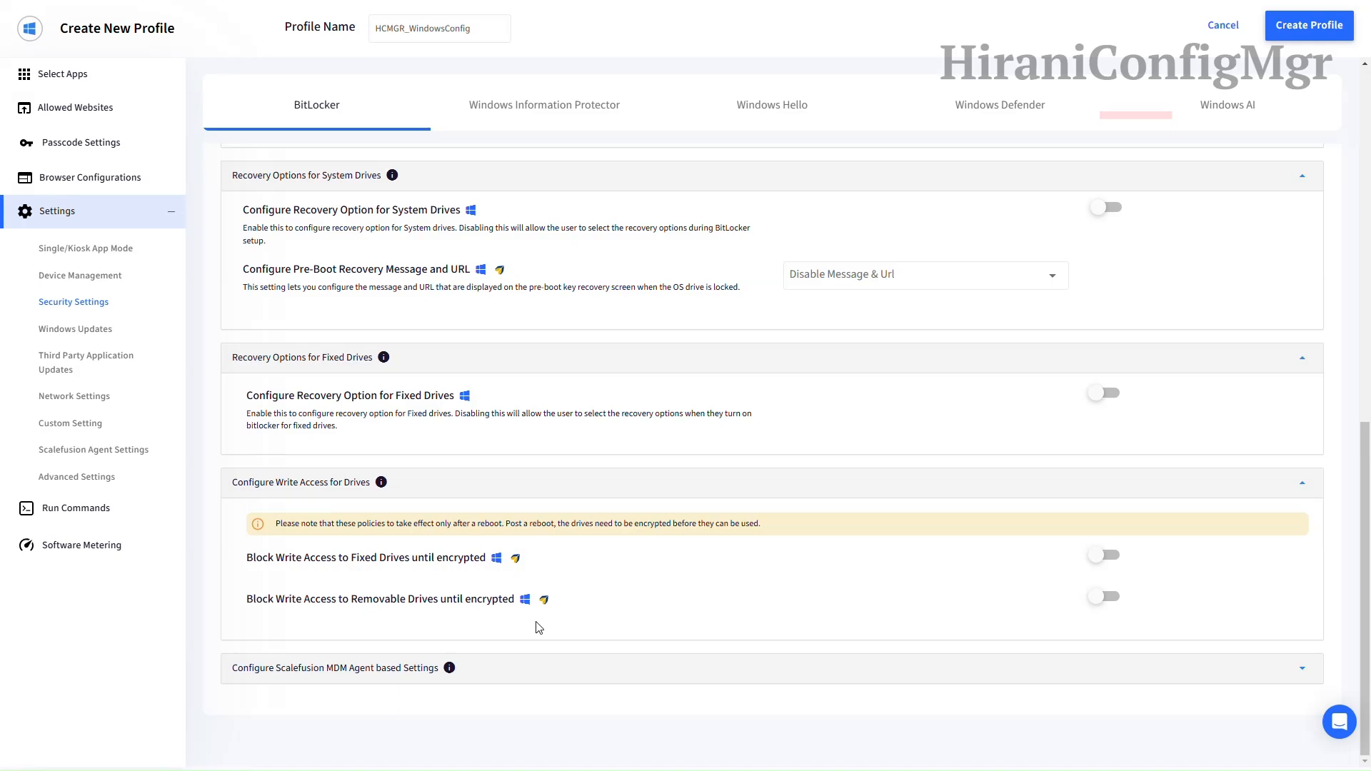
{"action": "left_click", "coordinate": [528, 665]}
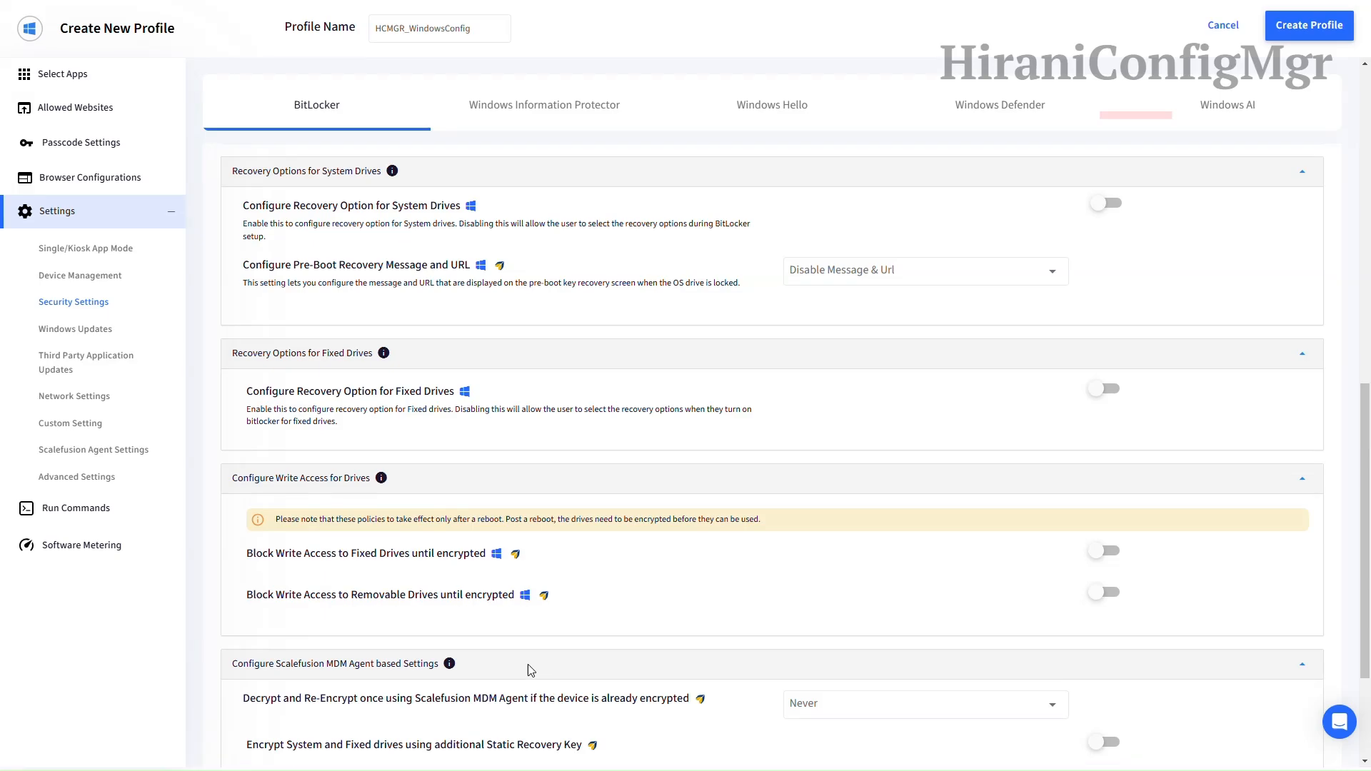
{"action": "scroll", "coordinate": [529, 666], "scroll_direction": "down", "scroll_amount": 3}
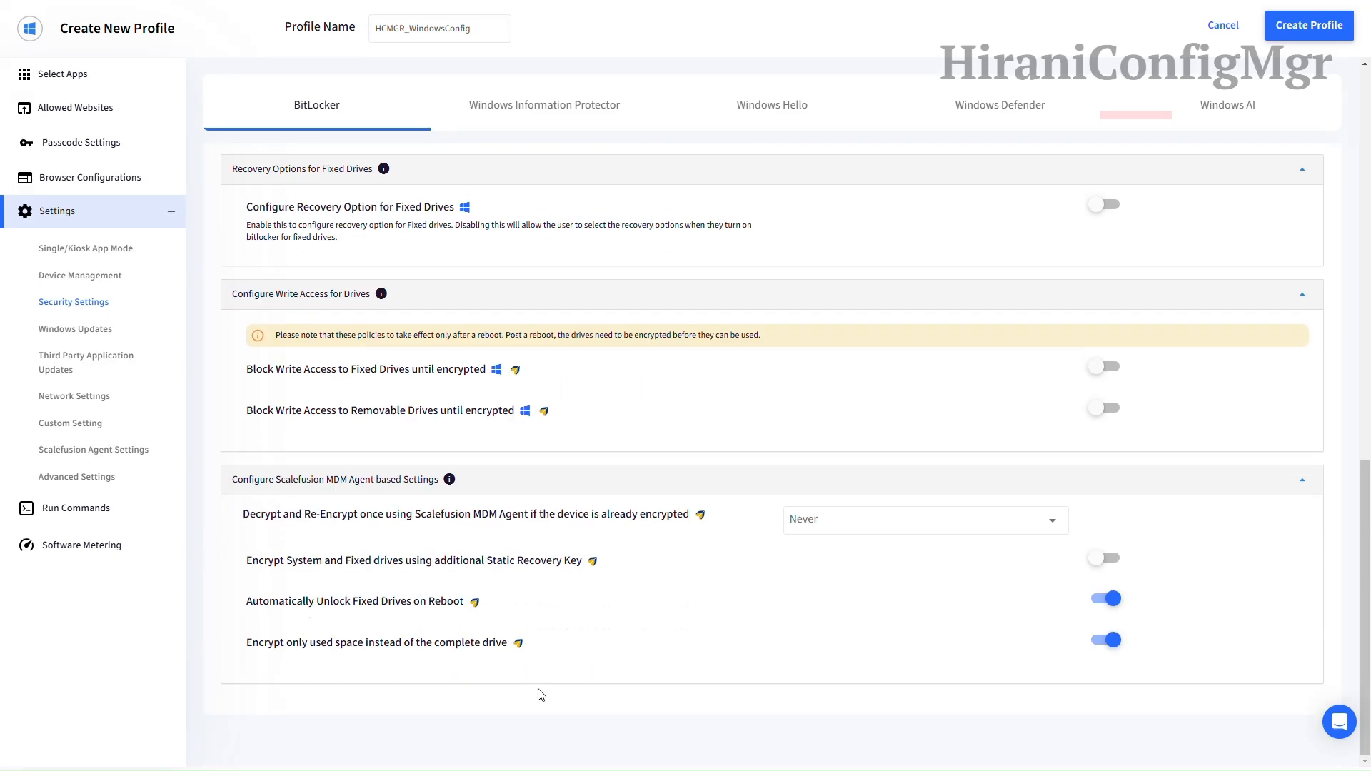
{"action": "left_click", "coordinate": [1111, 641]}
{"action": "left_click", "coordinate": [82, 332]}
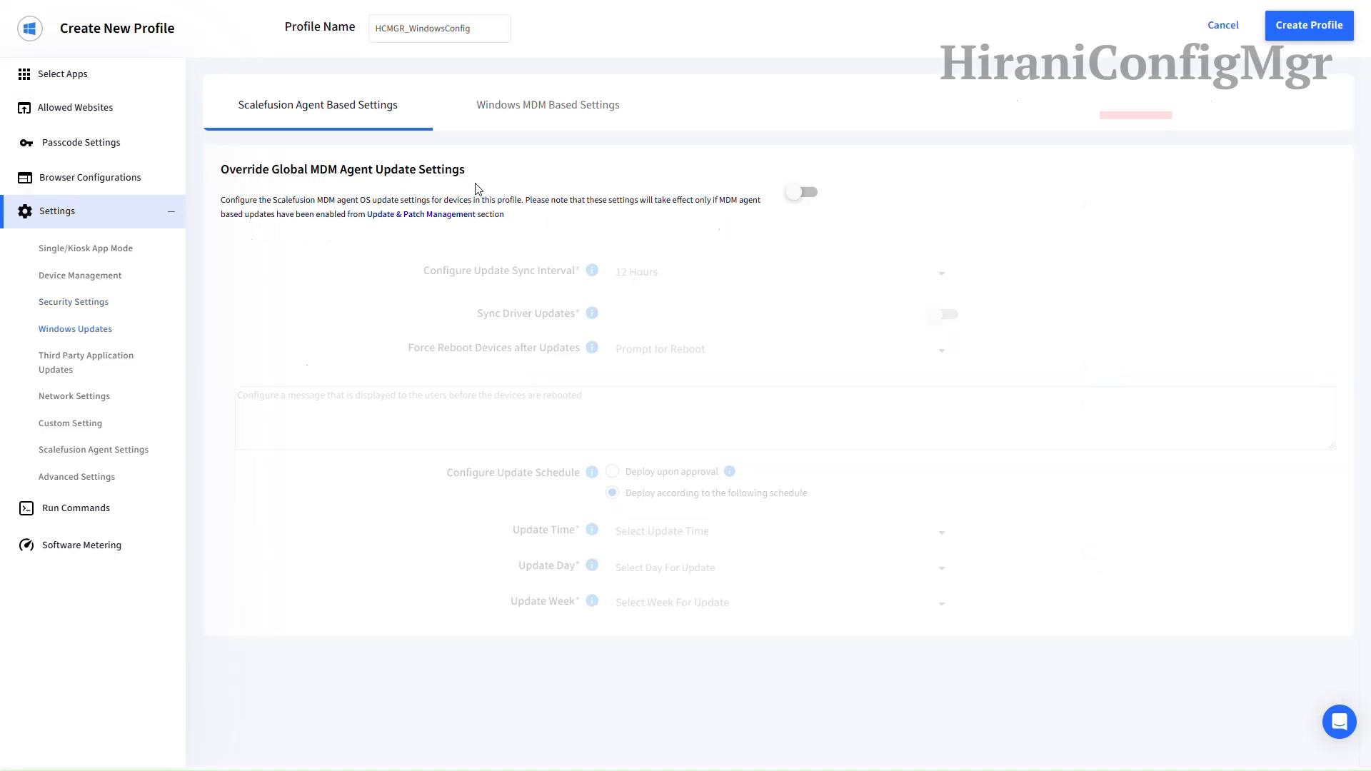
Step: Enable Windows MDM update policy configuration with active hours starting at 9 AM
{"action": "left_click", "coordinate": [548, 113]}
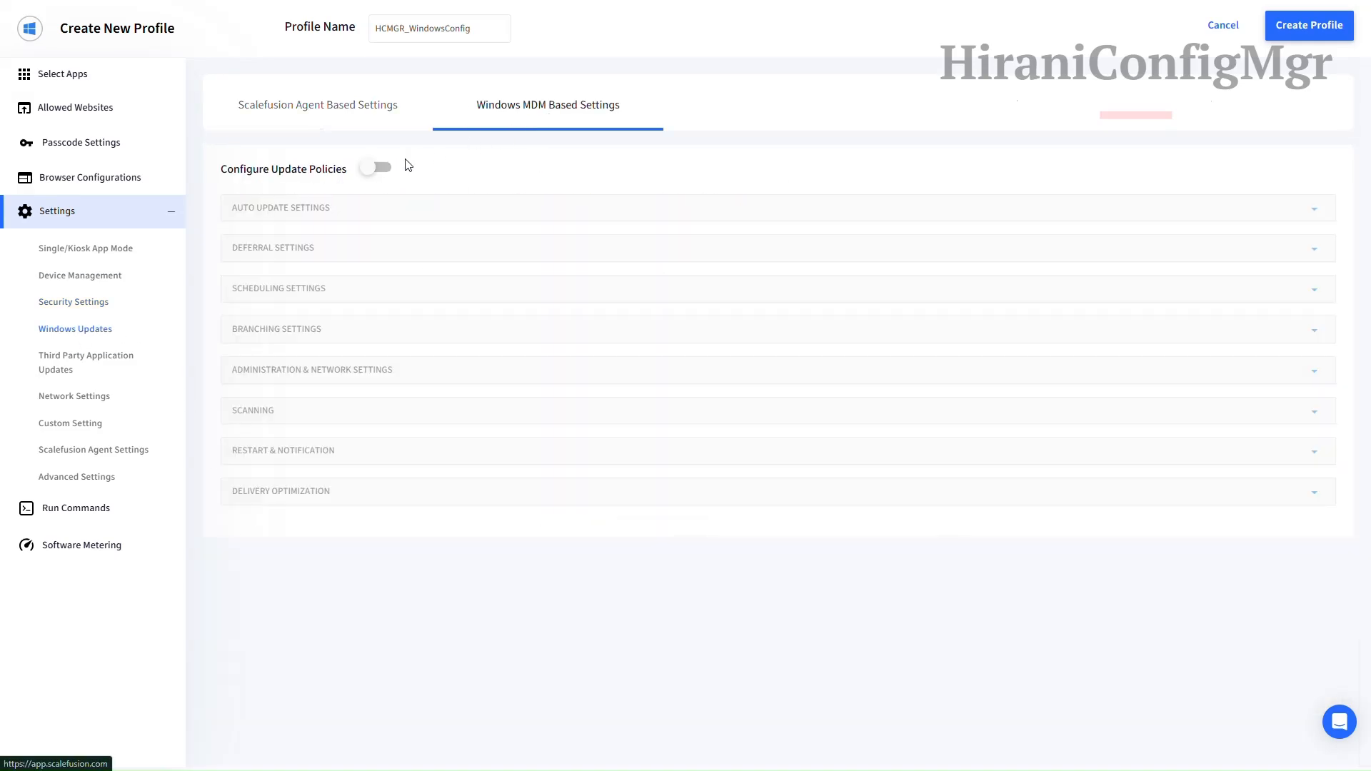
{"action": "left_click", "coordinate": [374, 170]}
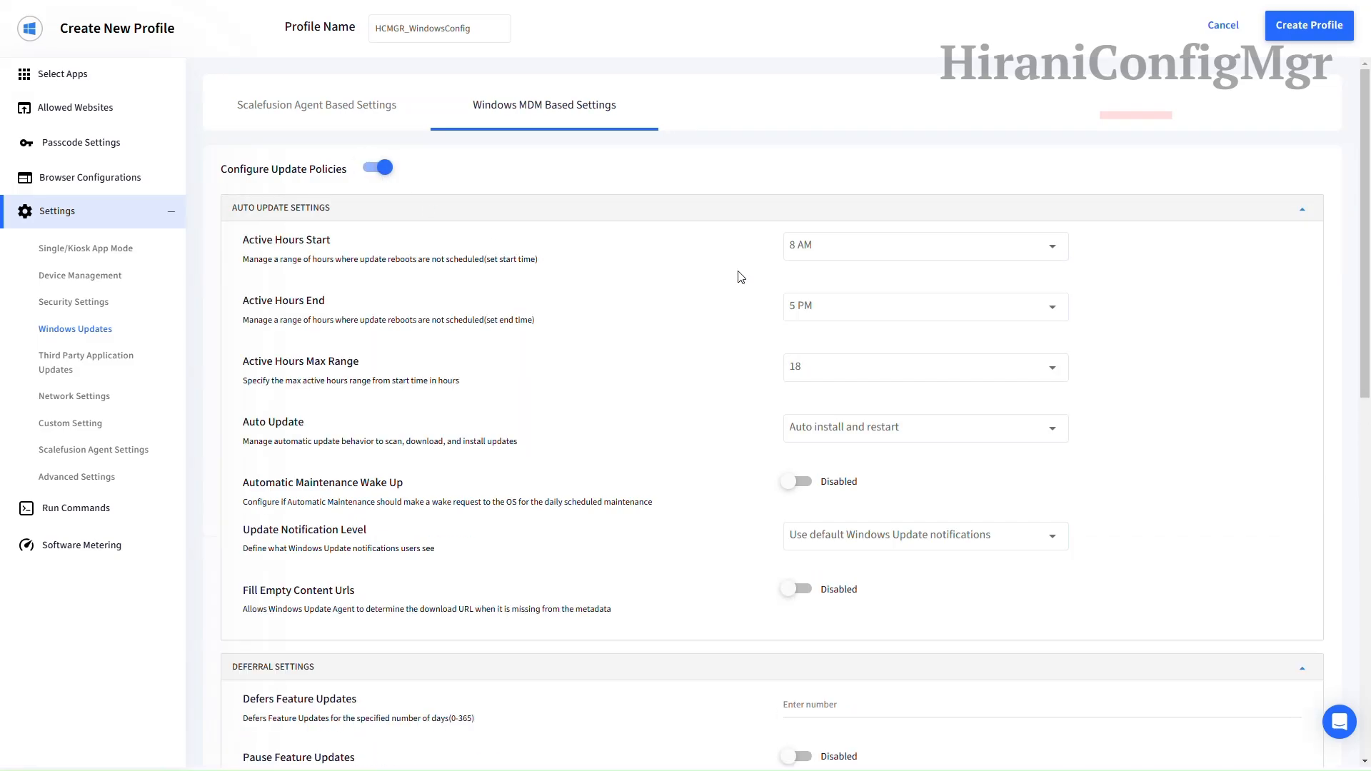
{"action": "left_click", "coordinate": [816, 255]}
{"action": "scroll", "coordinate": [826, 345], "scroll_direction": "down", "scroll_amount": 3}
{"action": "scroll", "coordinate": [830, 350], "scroll_direction": "up", "scroll_amount": 2}
{"action": "left_click", "coordinate": [828, 367]}
Step: Set Auto Update to auto install and restart at a specified time, keeping default notifications
{"action": "scroll", "coordinate": [641, 324], "scroll_direction": "down", "scroll_amount": 1}
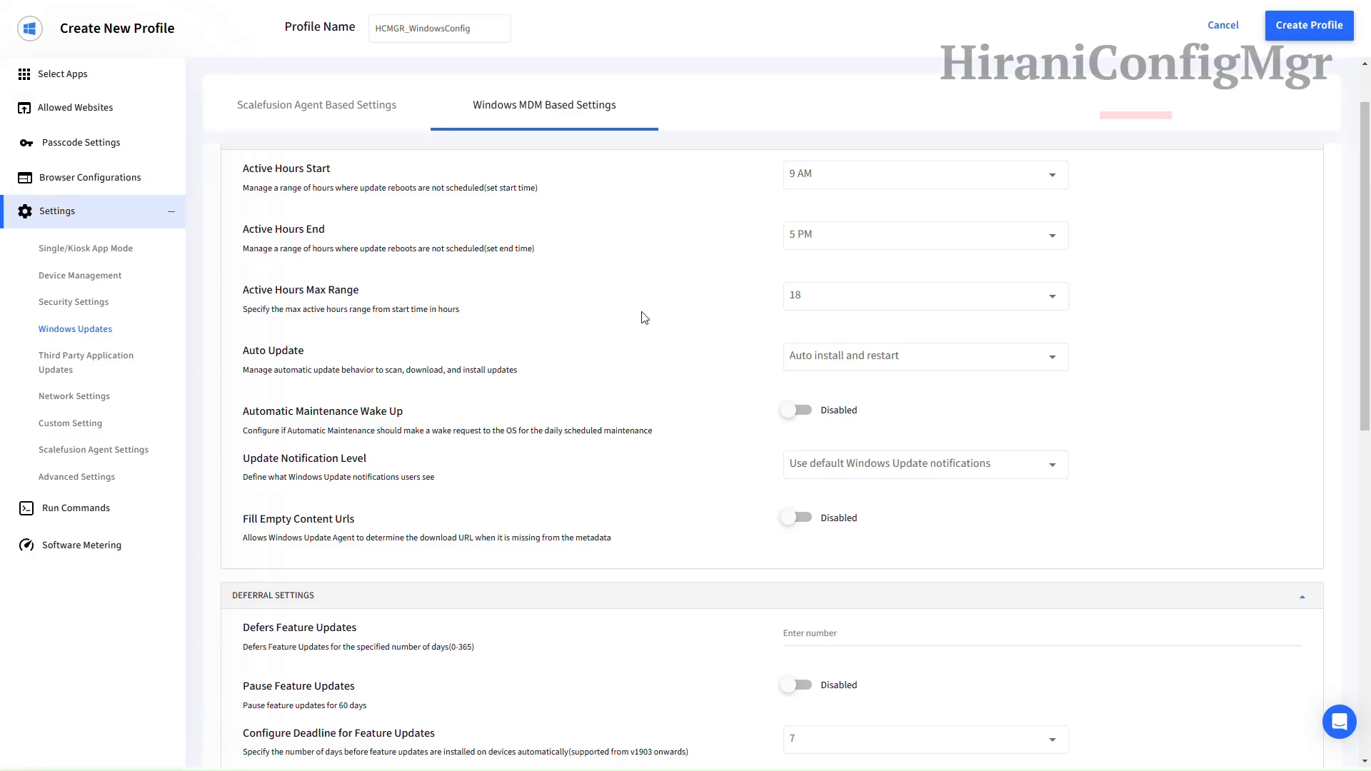
{"action": "scroll", "coordinate": [667, 307], "scroll_direction": "down", "scroll_amount": 1}
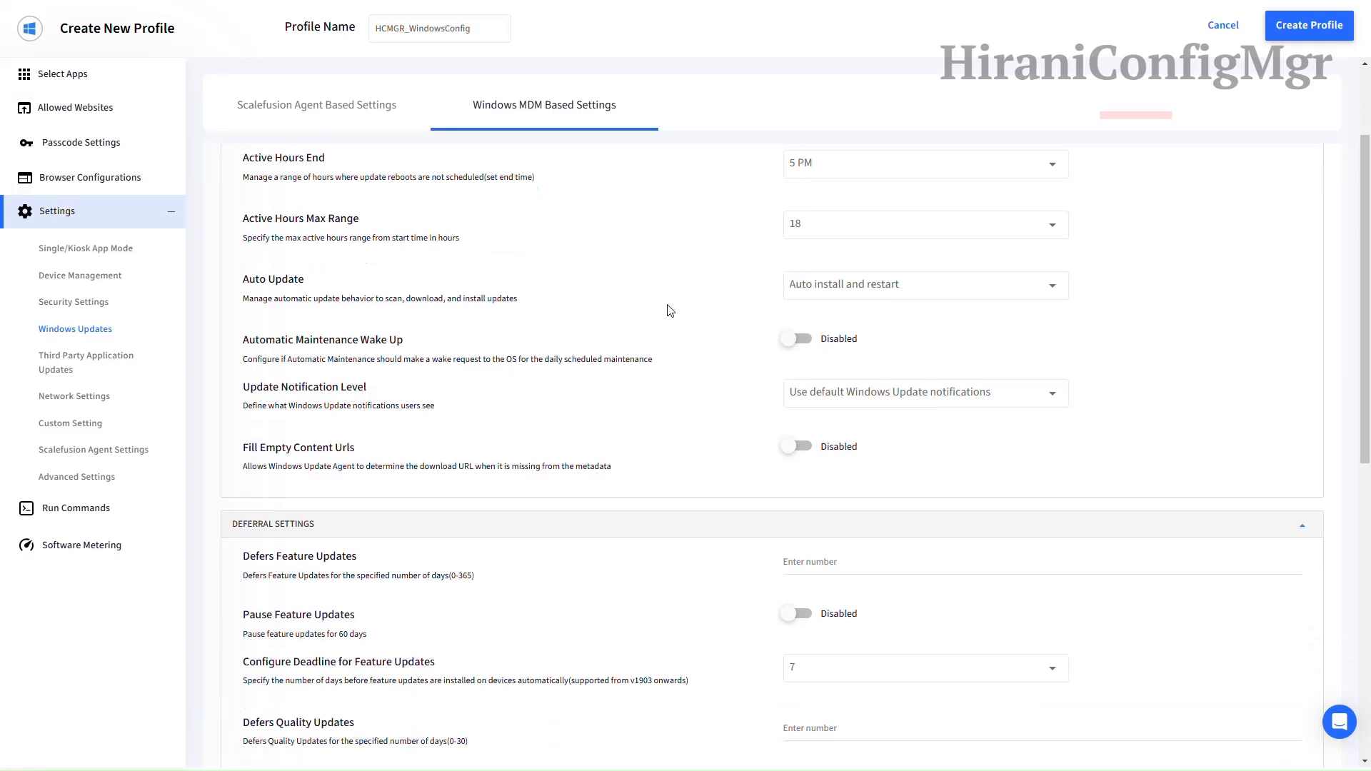
{"action": "left_click", "coordinate": [837, 293]}
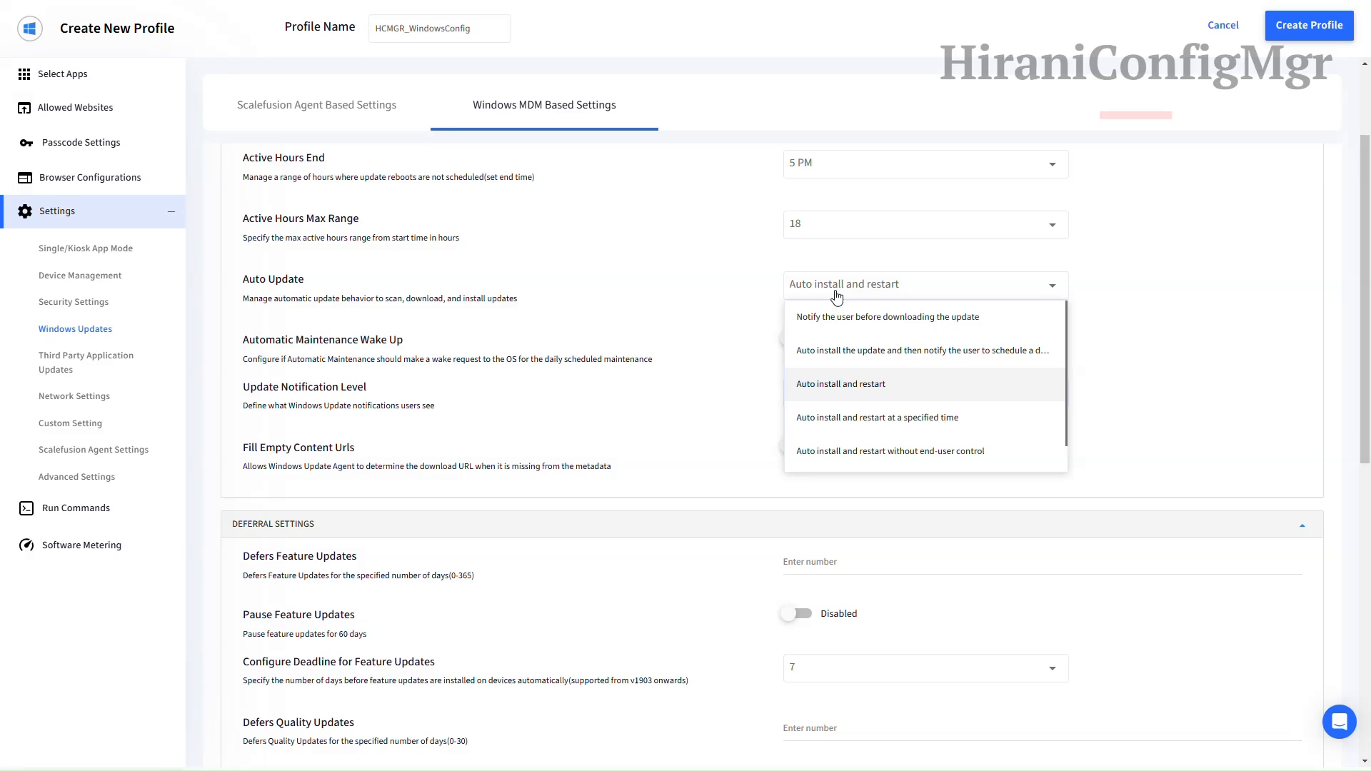
{"action": "scroll", "coordinate": [828, 371], "scroll_direction": "down", "scroll_amount": 1}
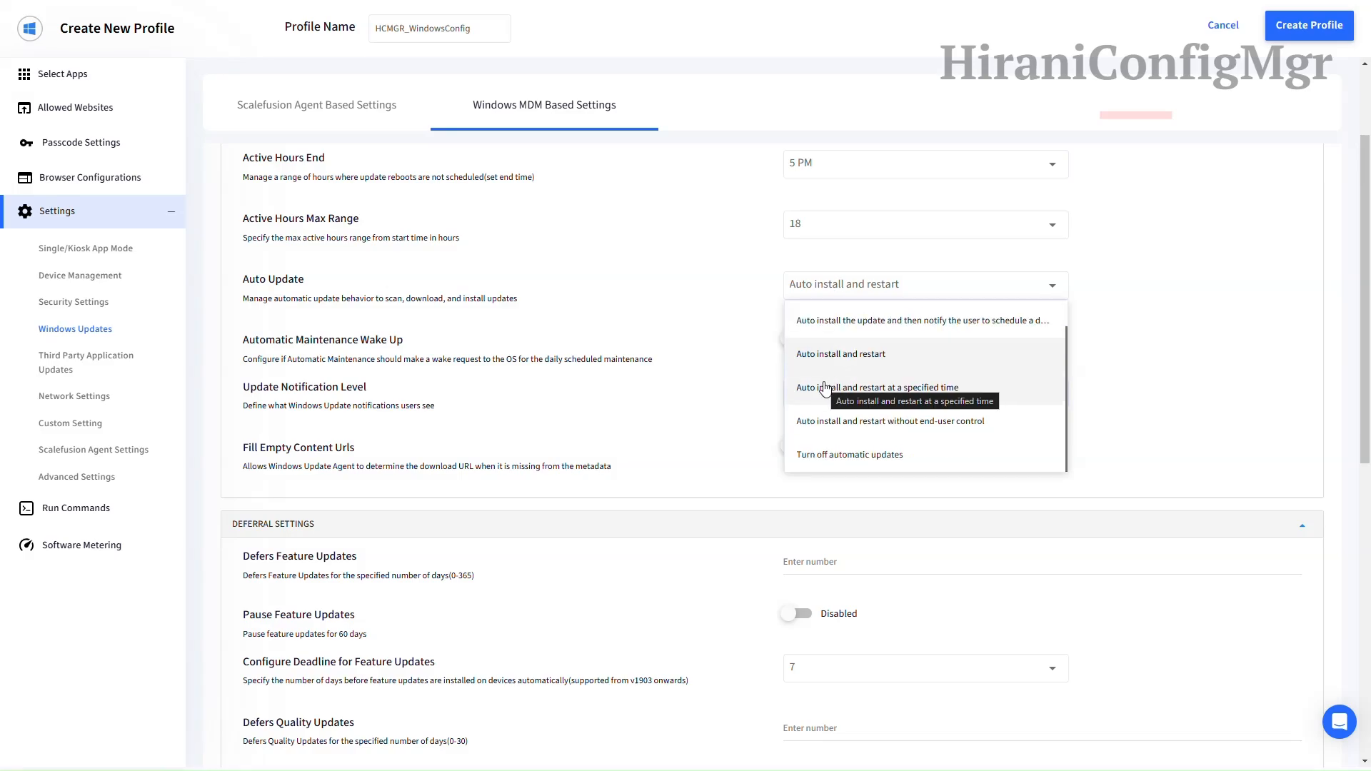
{"action": "left_click", "coordinate": [824, 388]}
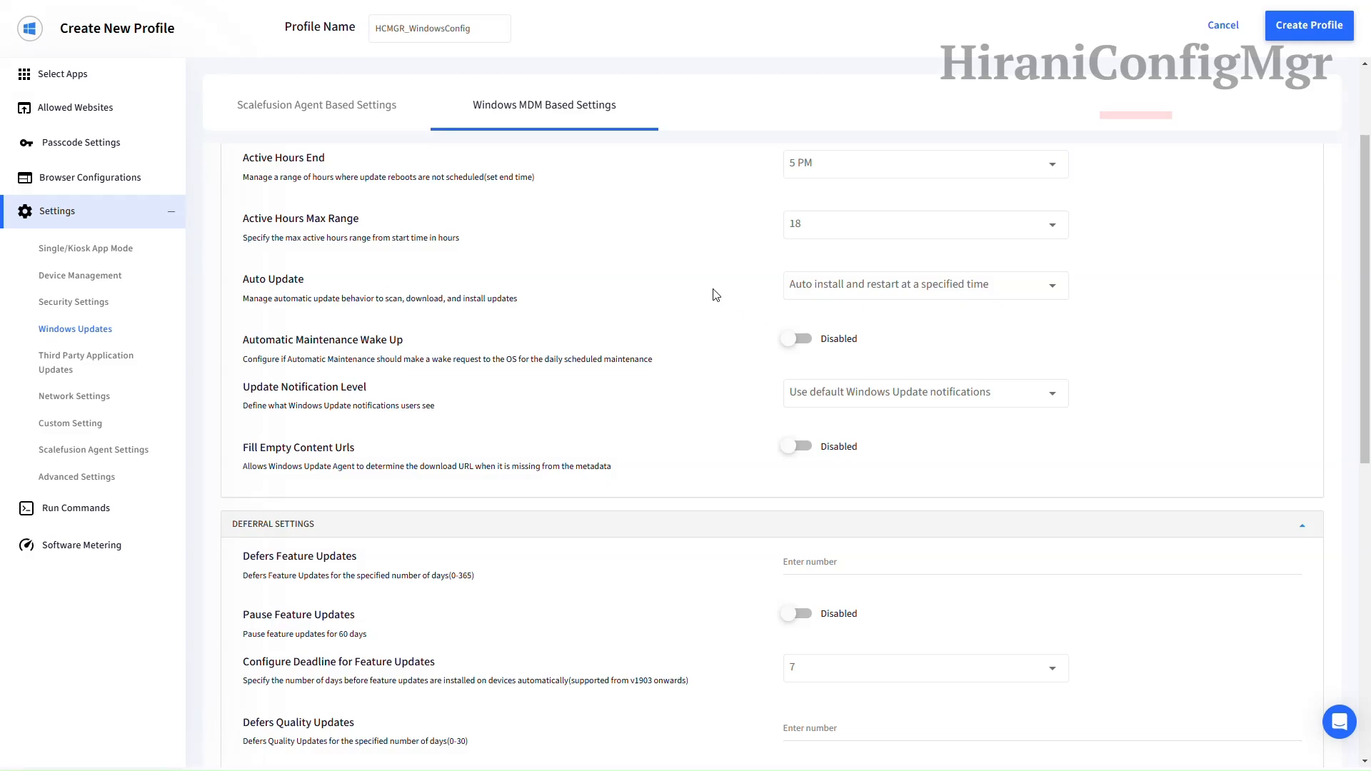
{"action": "scroll", "coordinate": [711, 296], "scroll_direction": "down", "scroll_amount": 1}
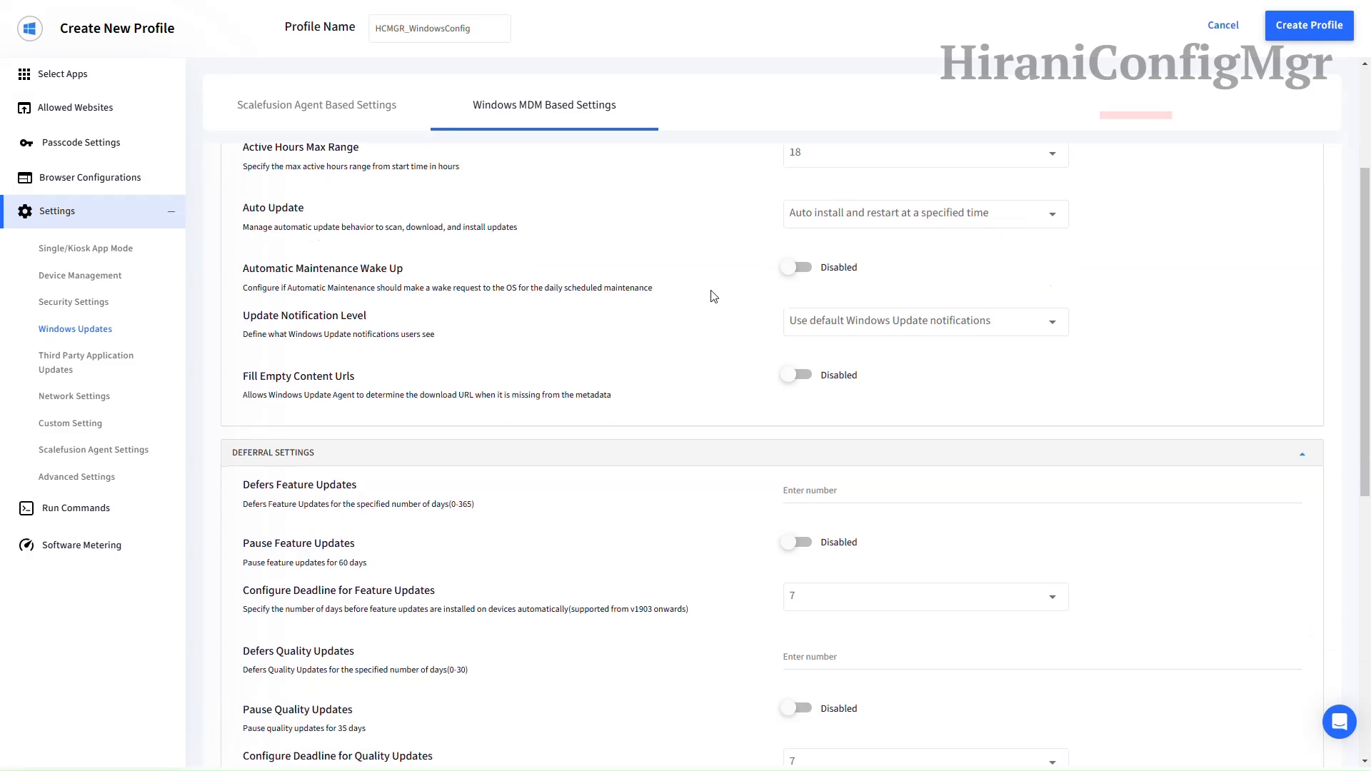
{"action": "left_click", "coordinate": [840, 324]}
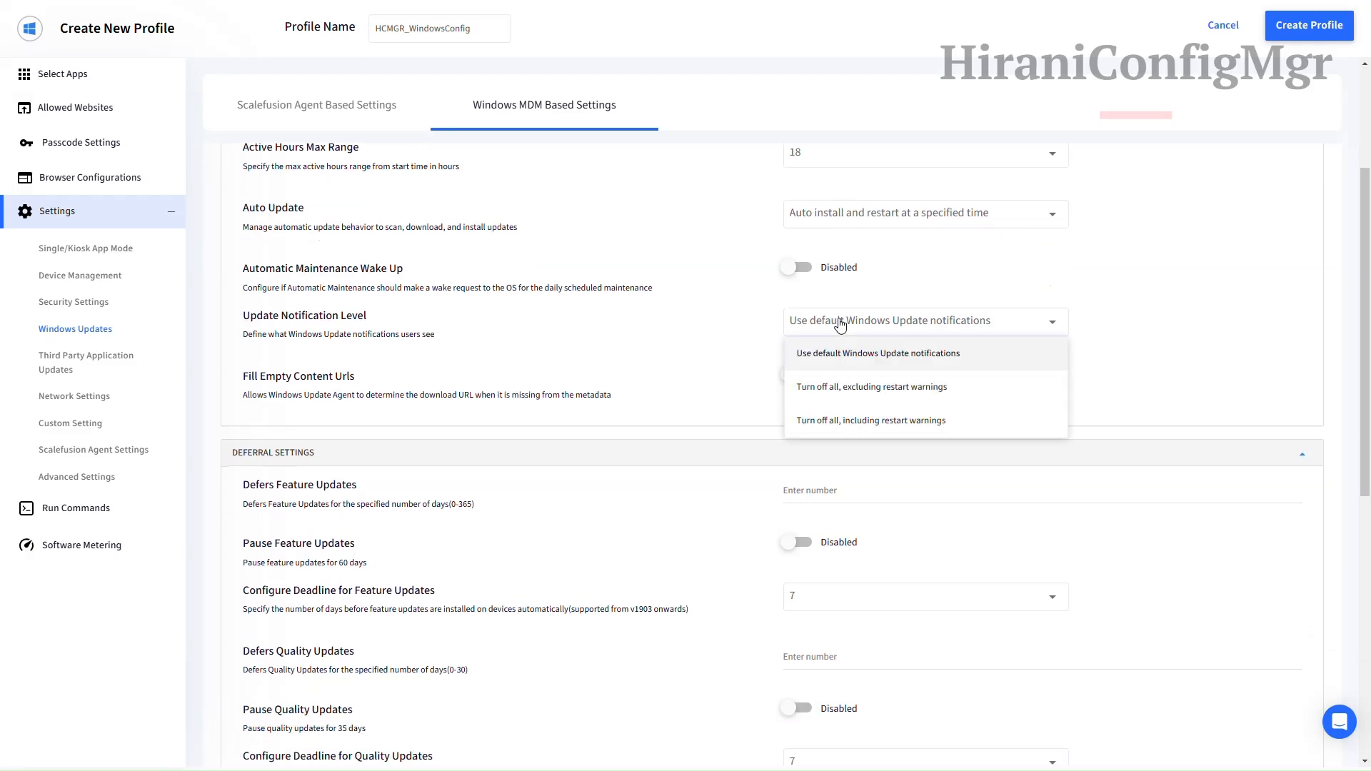
{"action": "left_click", "coordinate": [840, 324]}
{"action": "scroll", "coordinate": [712, 337], "scroll_direction": "down", "scroll_amount": 1}
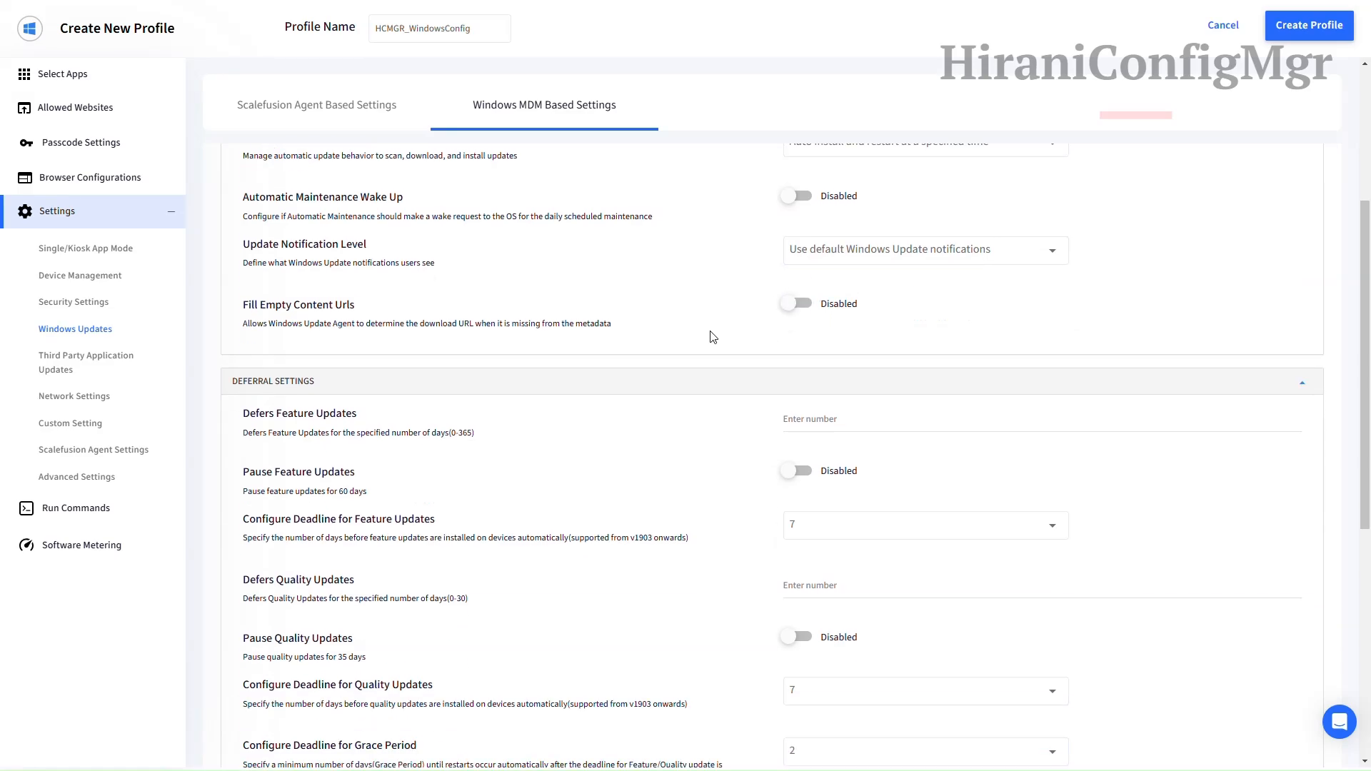
{"action": "scroll", "coordinate": [719, 336], "scroll_direction": "down", "scroll_amount": 2}
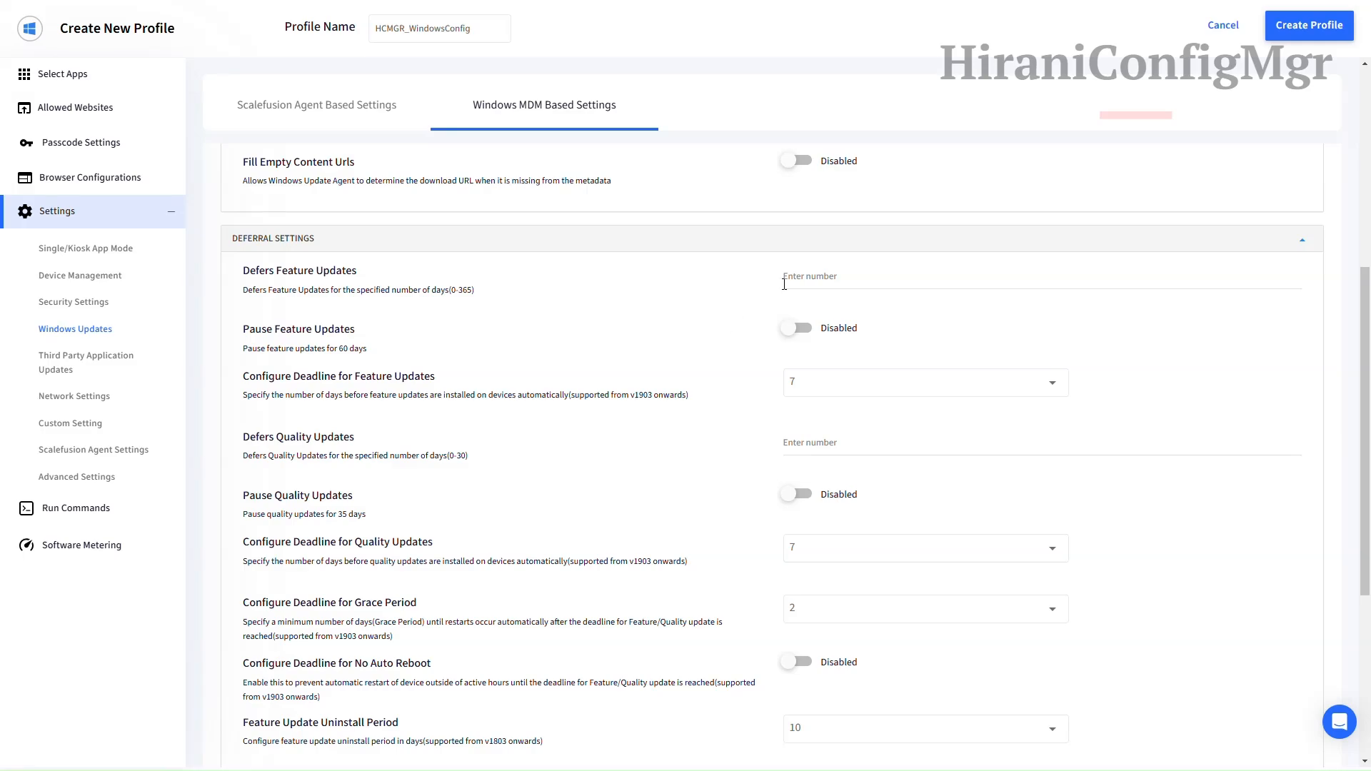
Step: Defer feature updates by 3 days, keeping the 7-day feature update deadline
{"action": "left_click", "coordinate": [821, 278]}
{"action": "type", "text": "3"}
{"action": "left_click", "coordinate": [696, 332]}
{"action": "scroll", "coordinate": [697, 332], "scroll_direction": "down", "scroll_amount": 1}
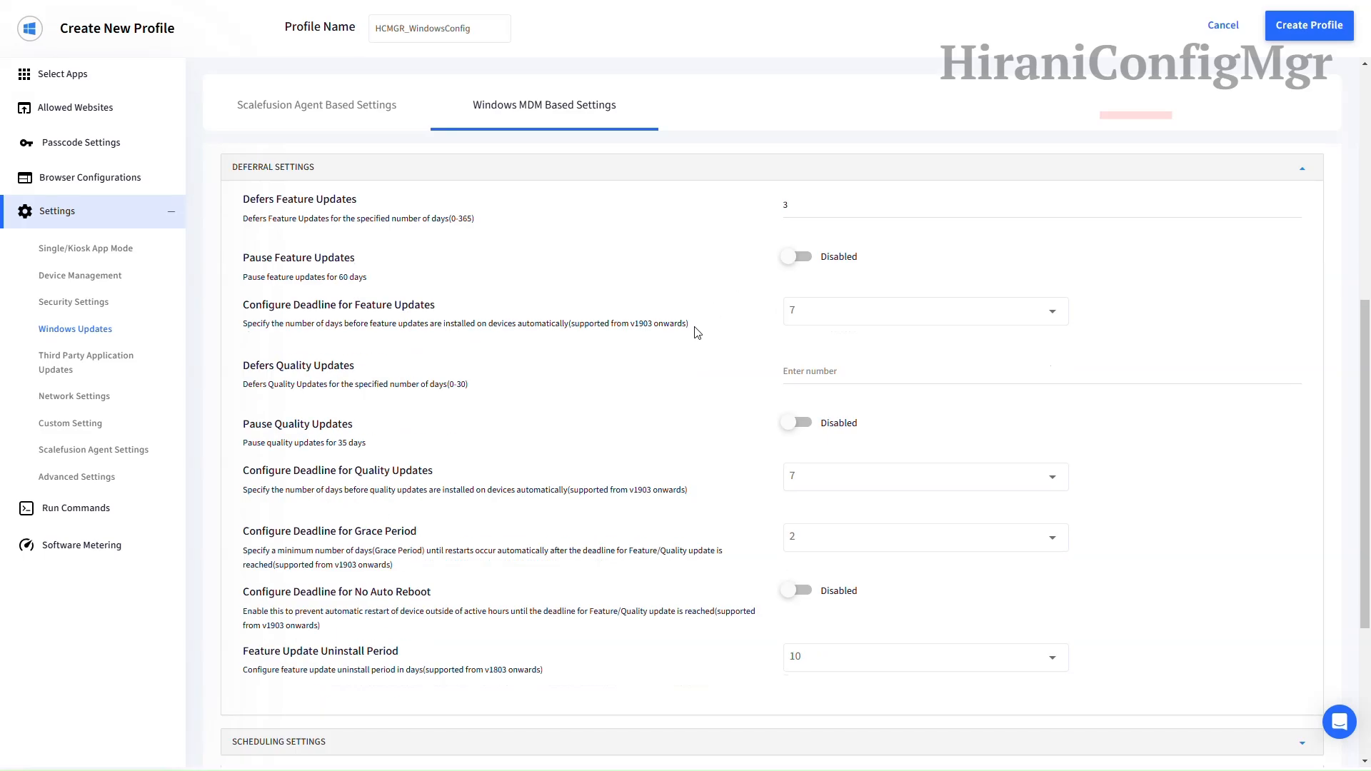
{"action": "left_click", "coordinate": [798, 319]}
{"action": "scroll", "coordinate": [809, 503], "scroll_direction": "down", "scroll_amount": 1}
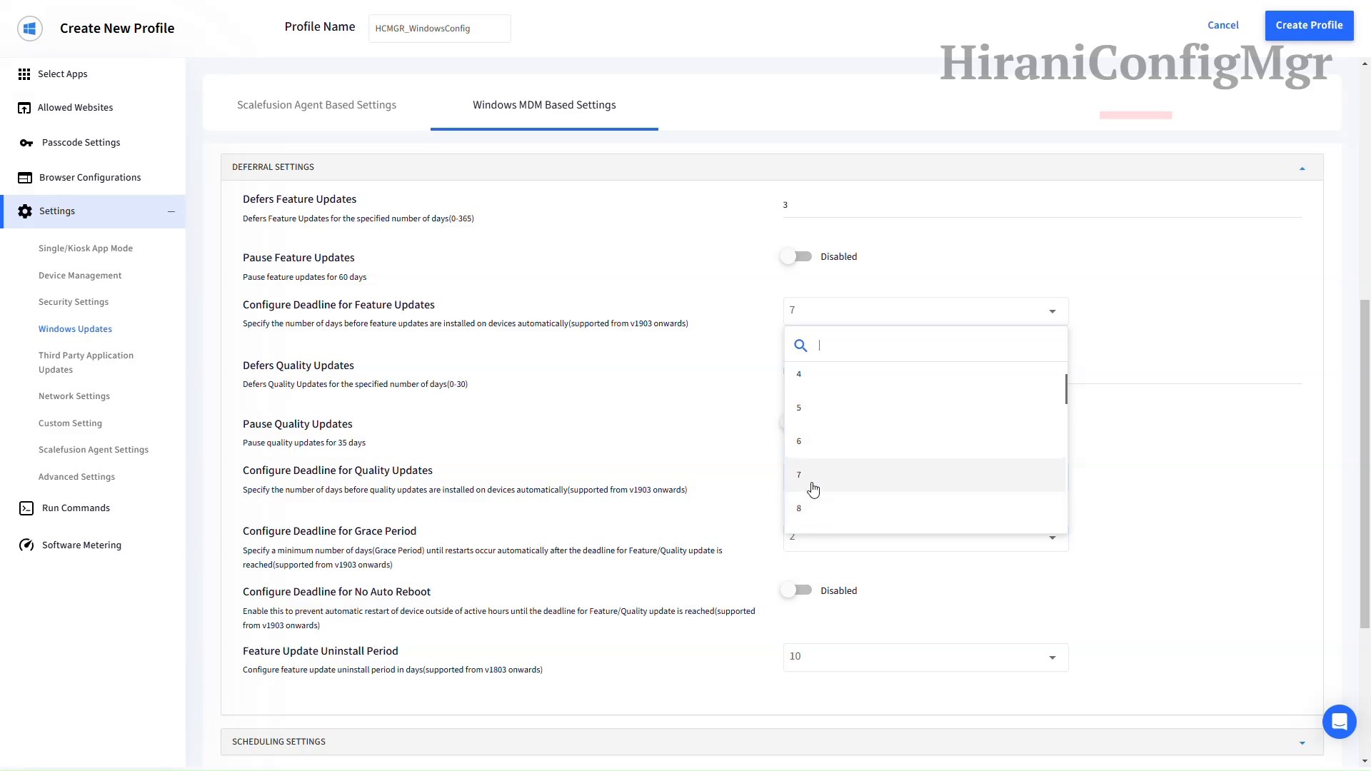
{"action": "left_click", "coordinate": [811, 483]}
{"action": "scroll", "coordinate": [704, 332], "scroll_direction": "down", "scroll_amount": 1}
Step: Defer quality updates by 3 days
{"action": "left_click", "coordinate": [827, 304]}
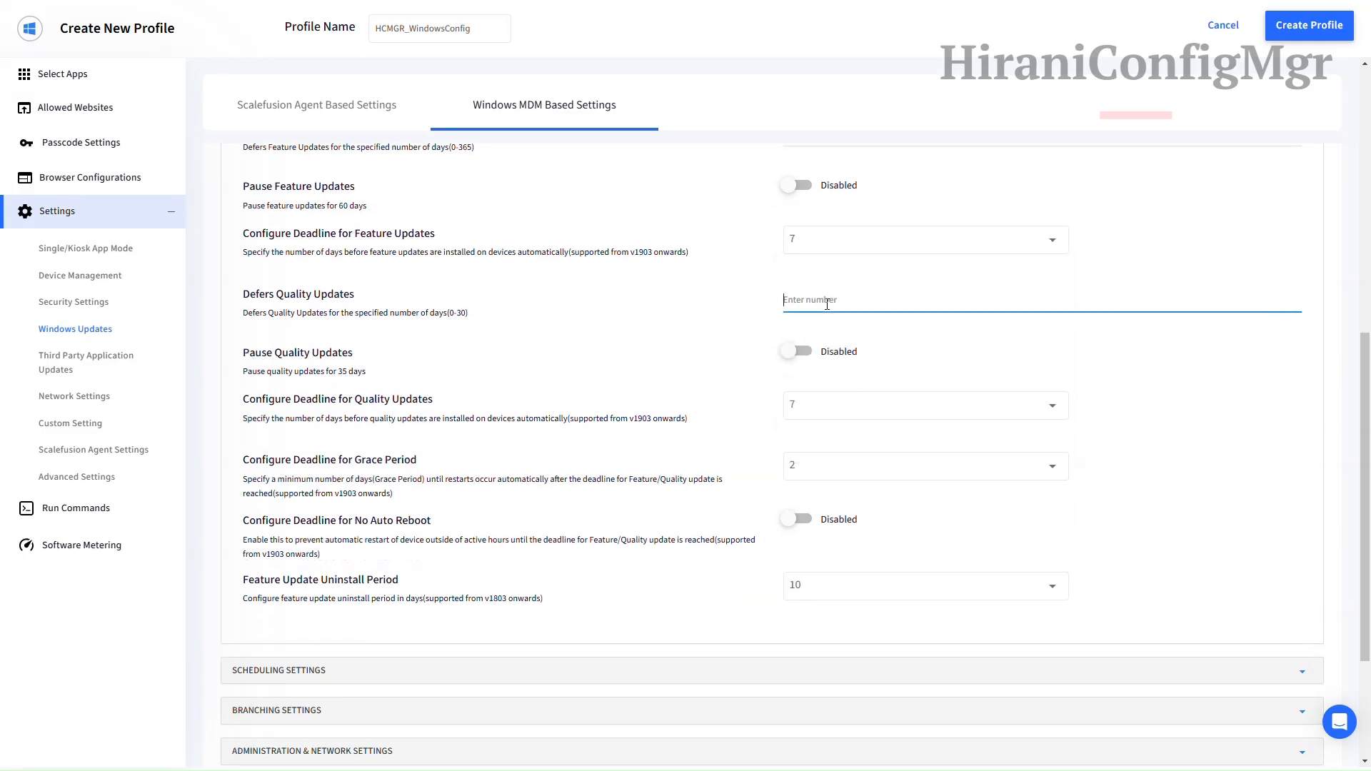
{"action": "type", "text": "3"}
{"action": "scroll", "coordinate": [728, 329], "scroll_direction": "down", "scroll_amount": 1}
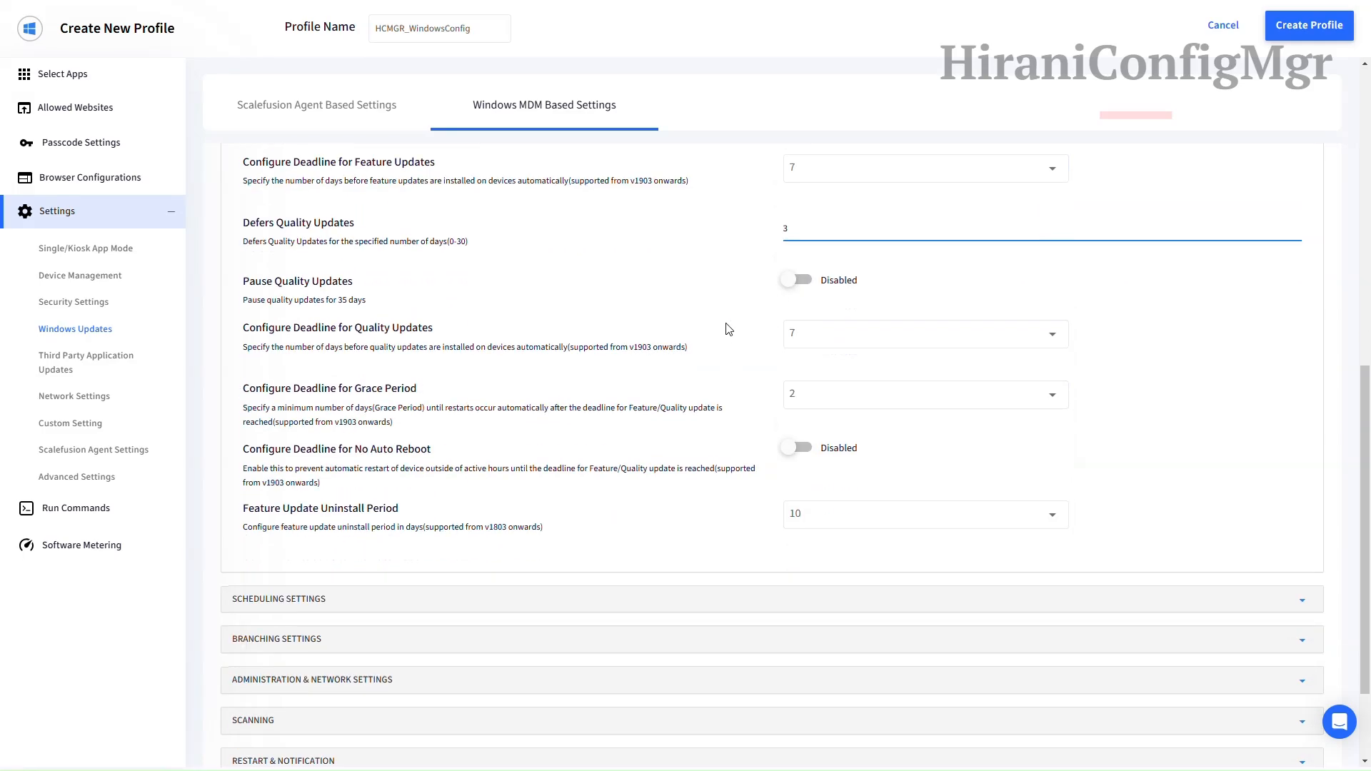
{"action": "scroll", "coordinate": [728, 329], "scroll_direction": "down", "scroll_amount": 1}
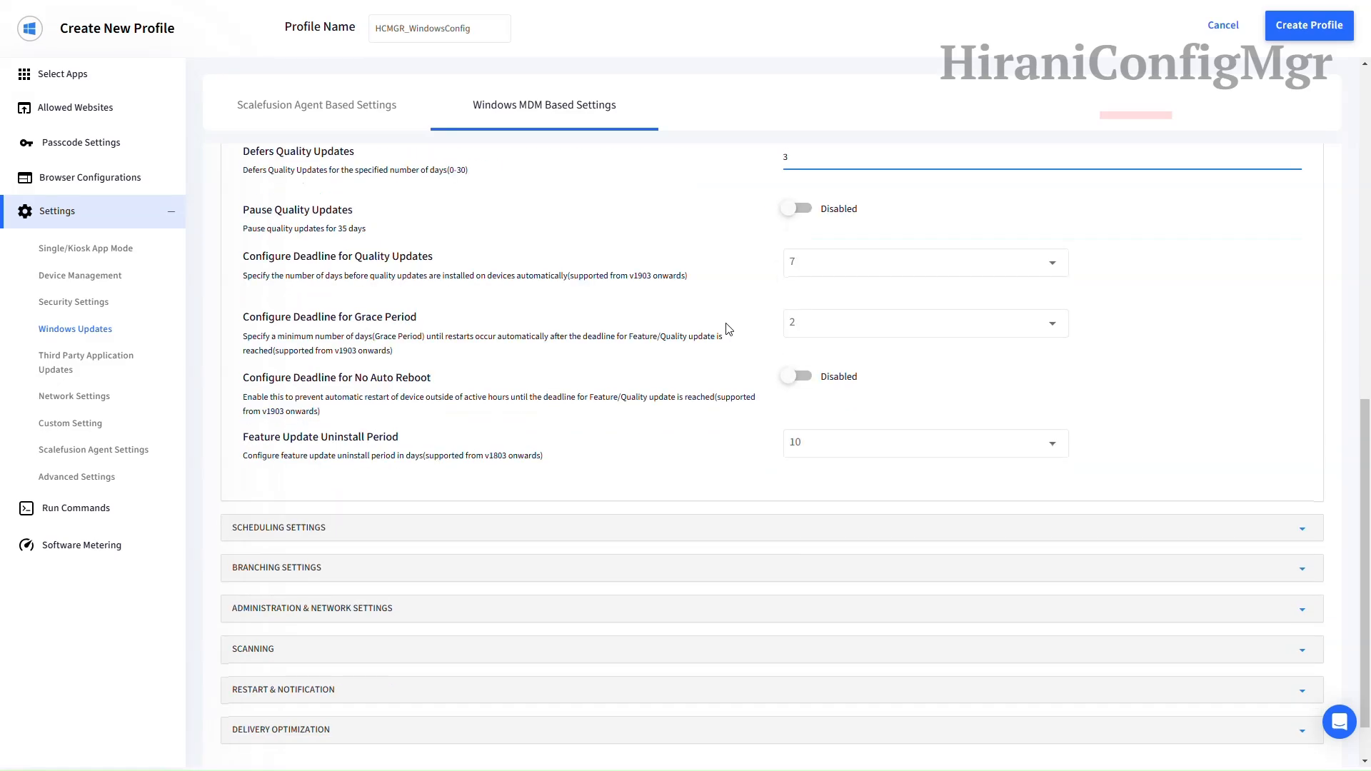
{"action": "scroll", "coordinate": [725, 327], "scroll_direction": "down", "scroll_amount": 1}
Step: Schedule update installs for Saturday of the Second Week
{"action": "left_click", "coordinate": [506, 466]}
{"action": "scroll", "coordinate": [543, 457], "scroll_direction": "down", "scroll_amount": 2}
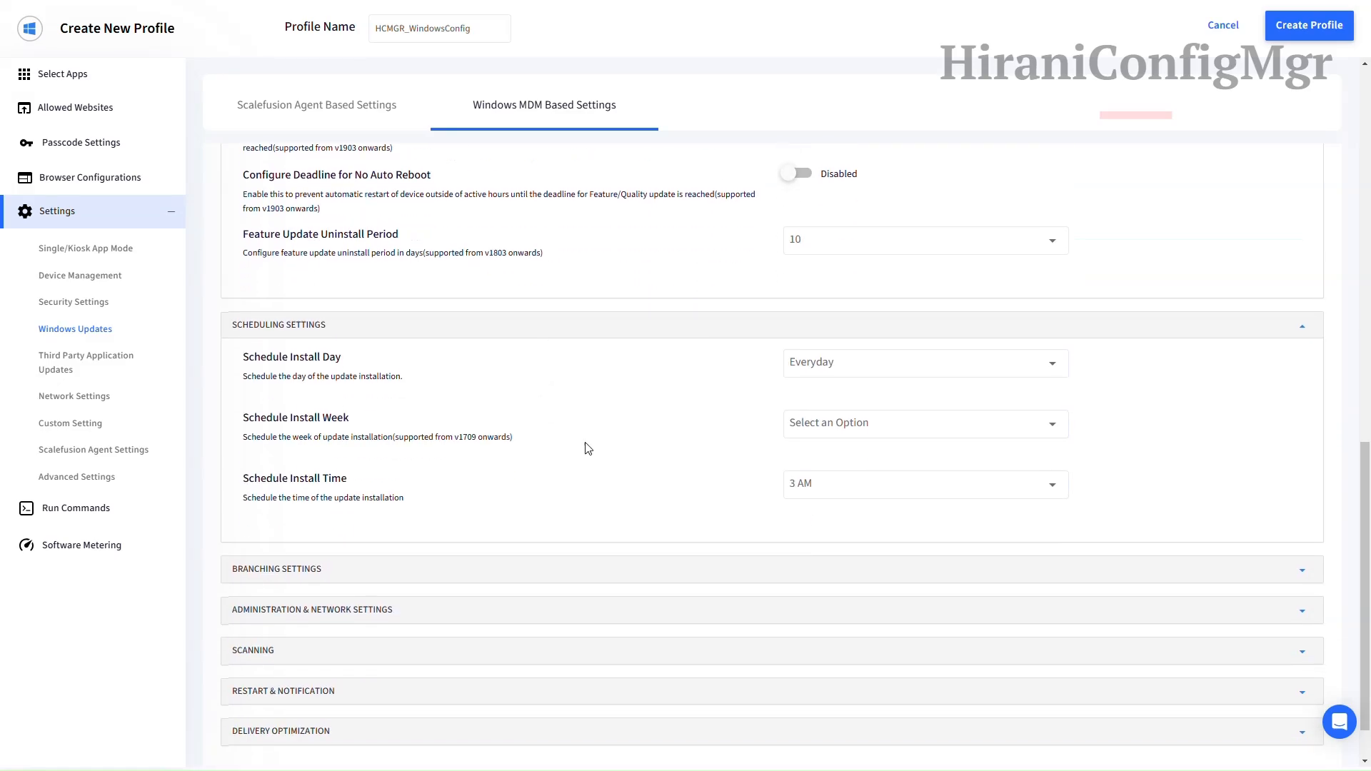
{"action": "left_click", "coordinate": [838, 365]}
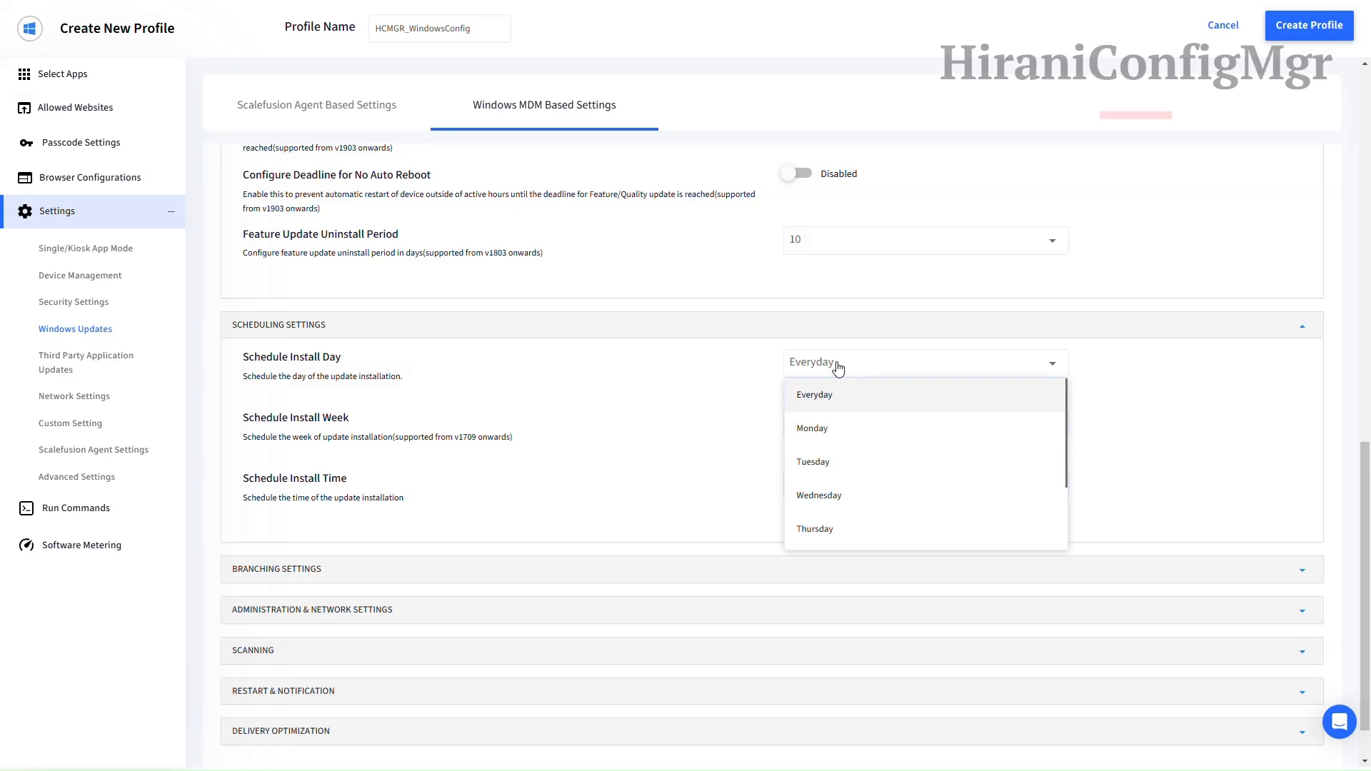
{"action": "scroll", "coordinate": [826, 409], "scroll_direction": "down", "scroll_amount": 1}
{"action": "left_click", "coordinate": [817, 498]}
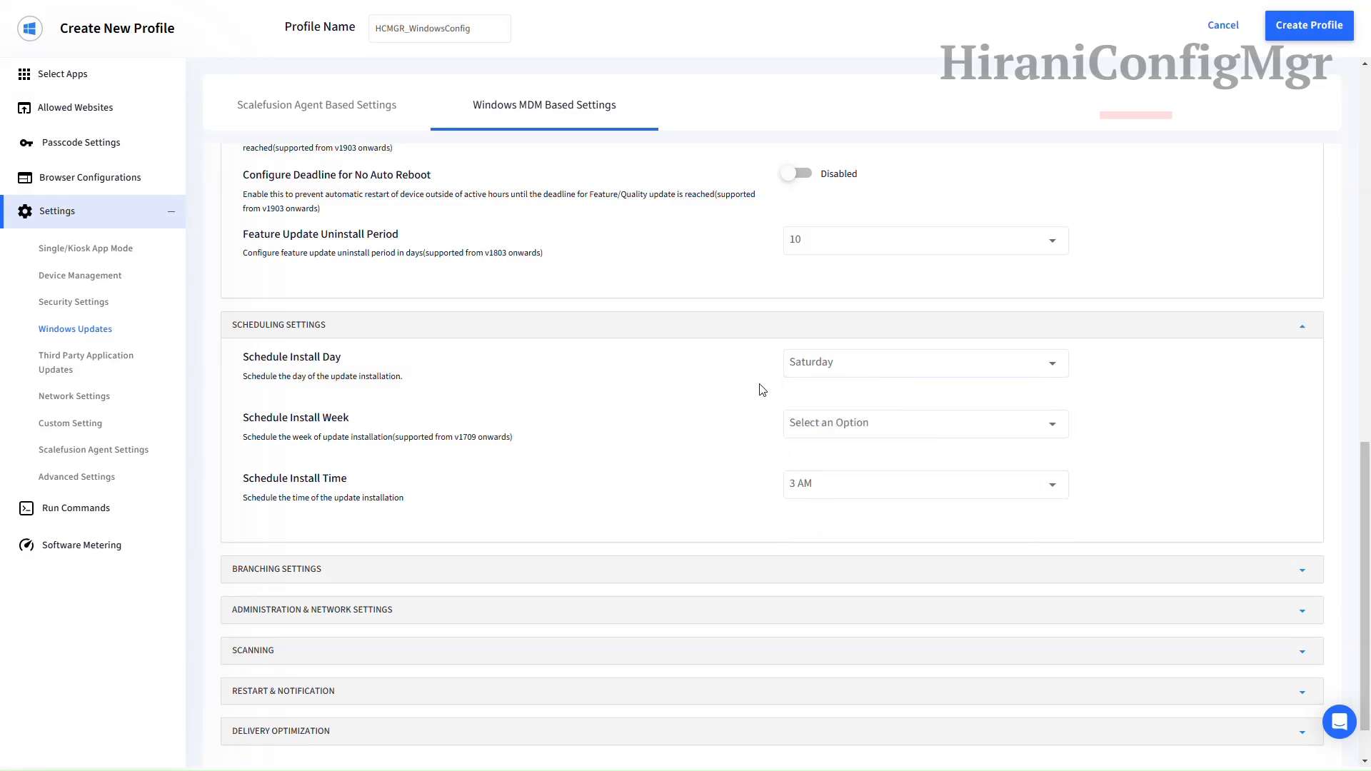
{"action": "left_click", "coordinate": [823, 430]}
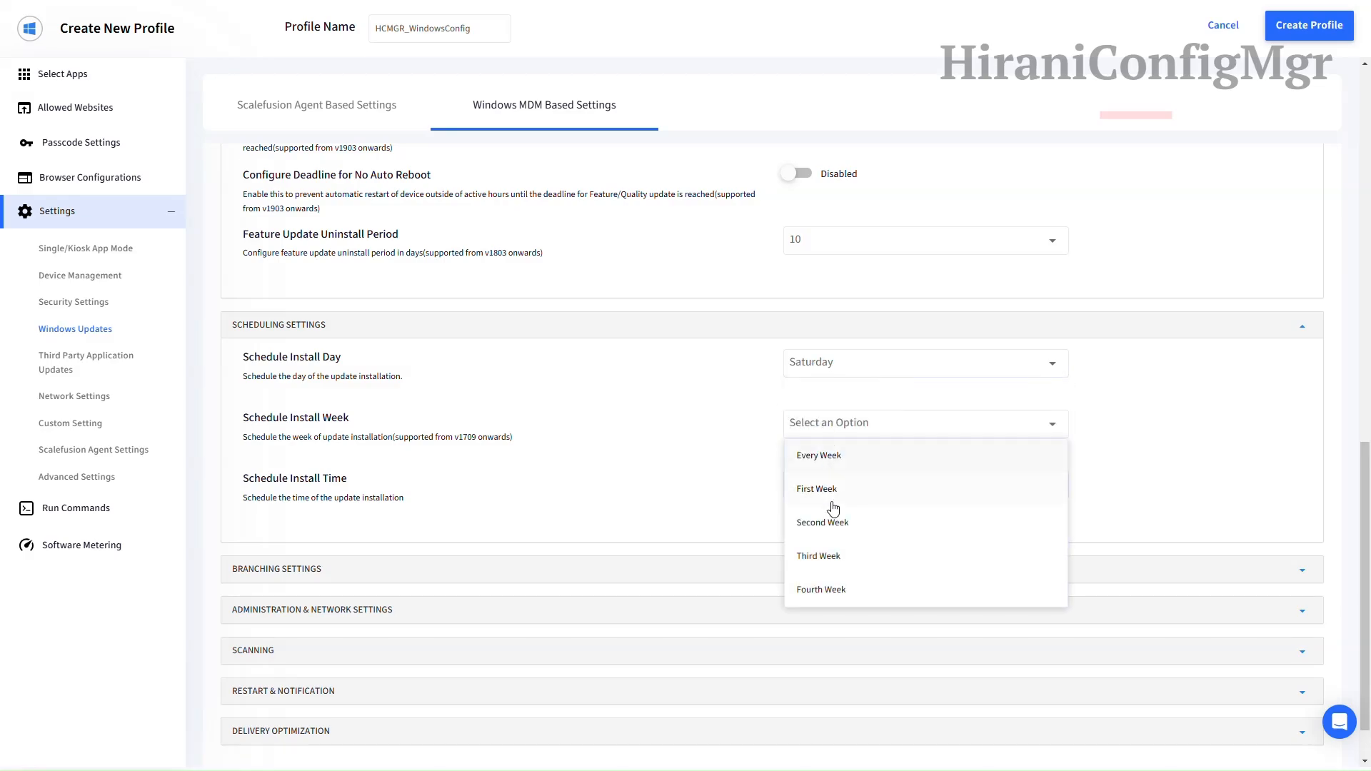
{"action": "left_click", "coordinate": [828, 525]}
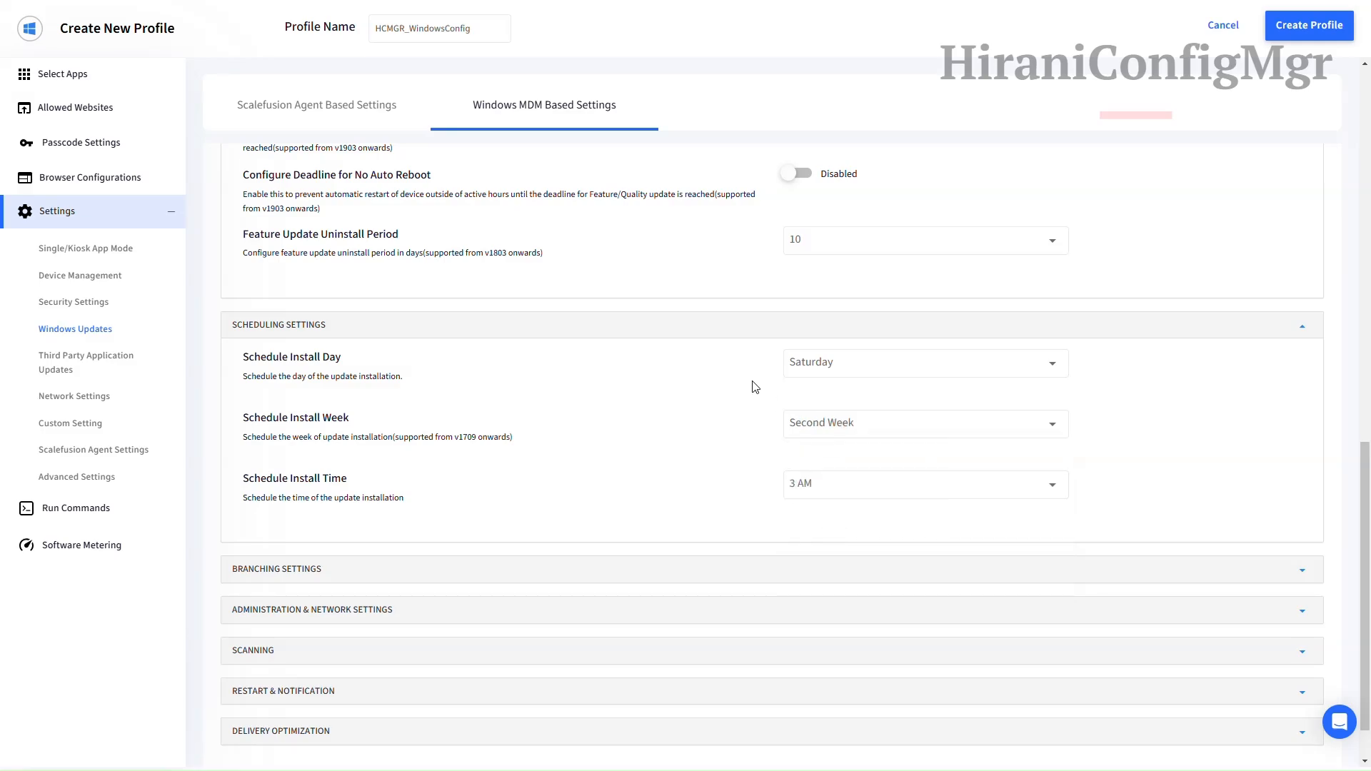
{"action": "scroll", "coordinate": [756, 386], "scroll_direction": "down", "scroll_amount": 1}
{"action": "left_click", "coordinate": [837, 311]}
{"action": "scroll", "coordinate": [834, 472], "scroll_direction": "down", "scroll_amount": 1}
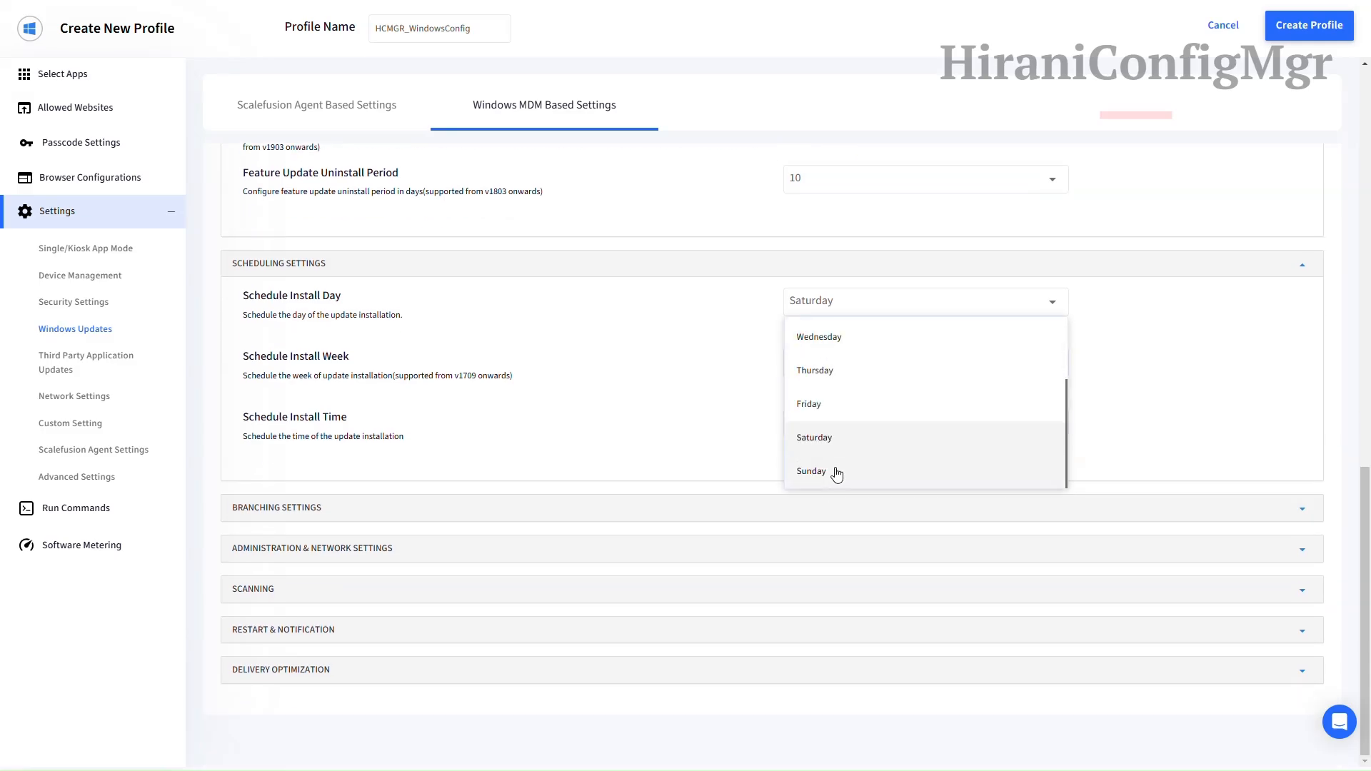
{"action": "left_click", "coordinate": [836, 443]}
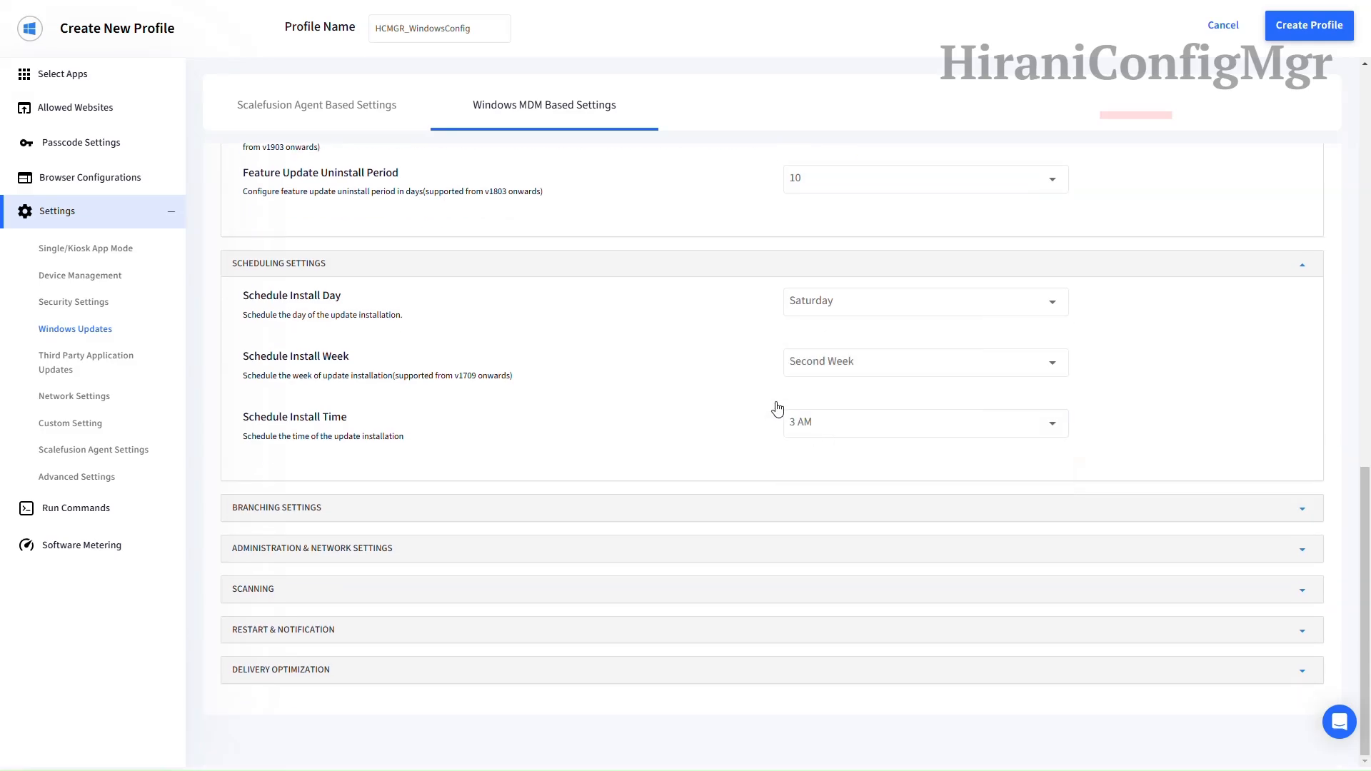
Step: Set the scheduled install time to 6 PM
{"action": "left_click", "coordinate": [839, 425]}
{"action": "scroll", "coordinate": [826, 493], "scroll_direction": "down", "scroll_amount": 3}
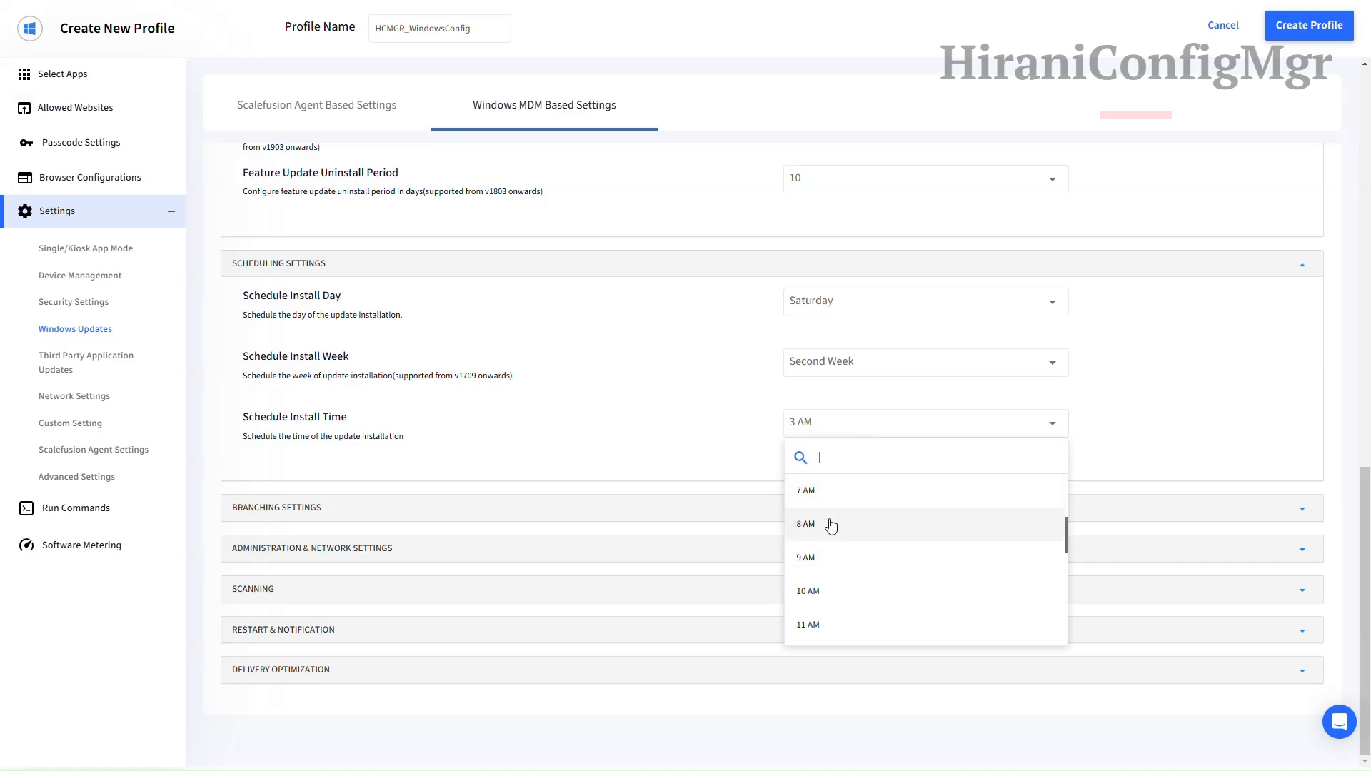
{"action": "scroll", "coordinate": [832, 525], "scroll_direction": "down", "scroll_amount": 5}
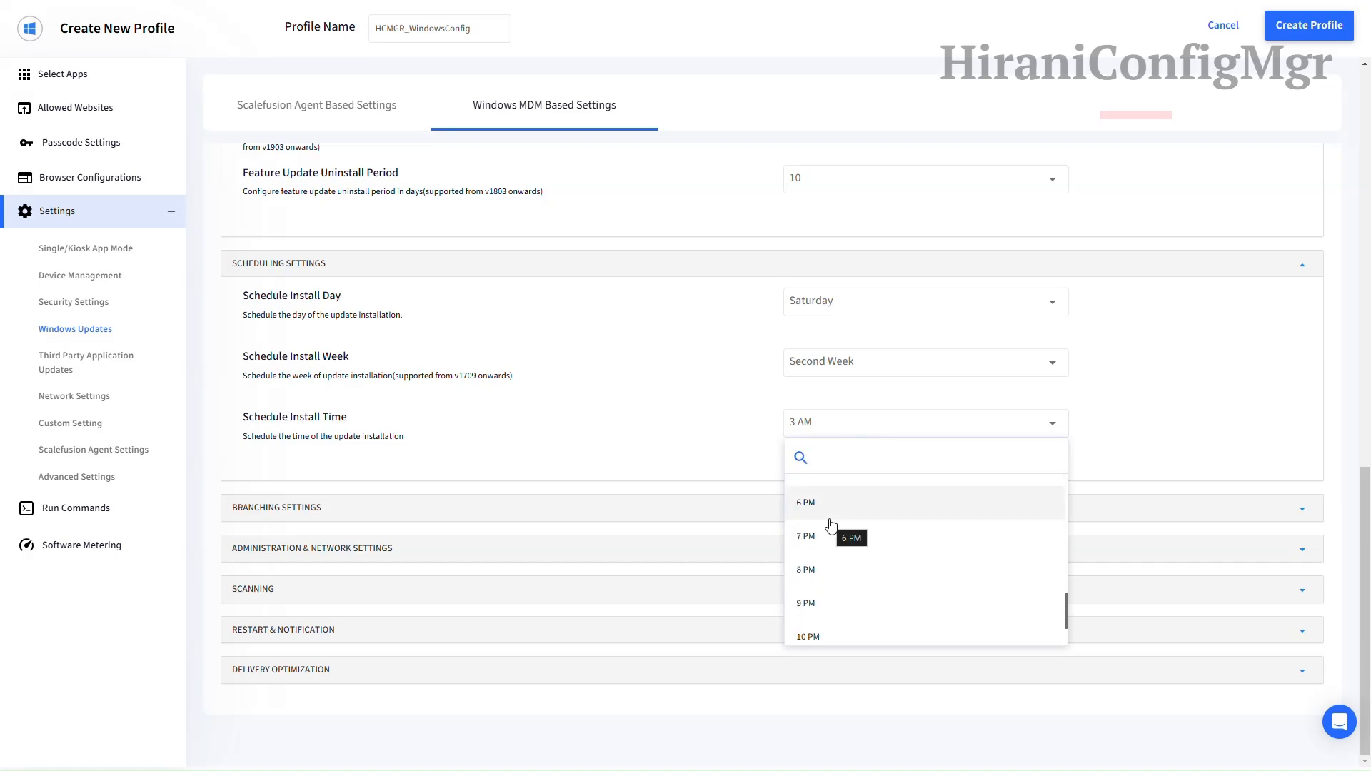
{"action": "left_click", "coordinate": [836, 503]}
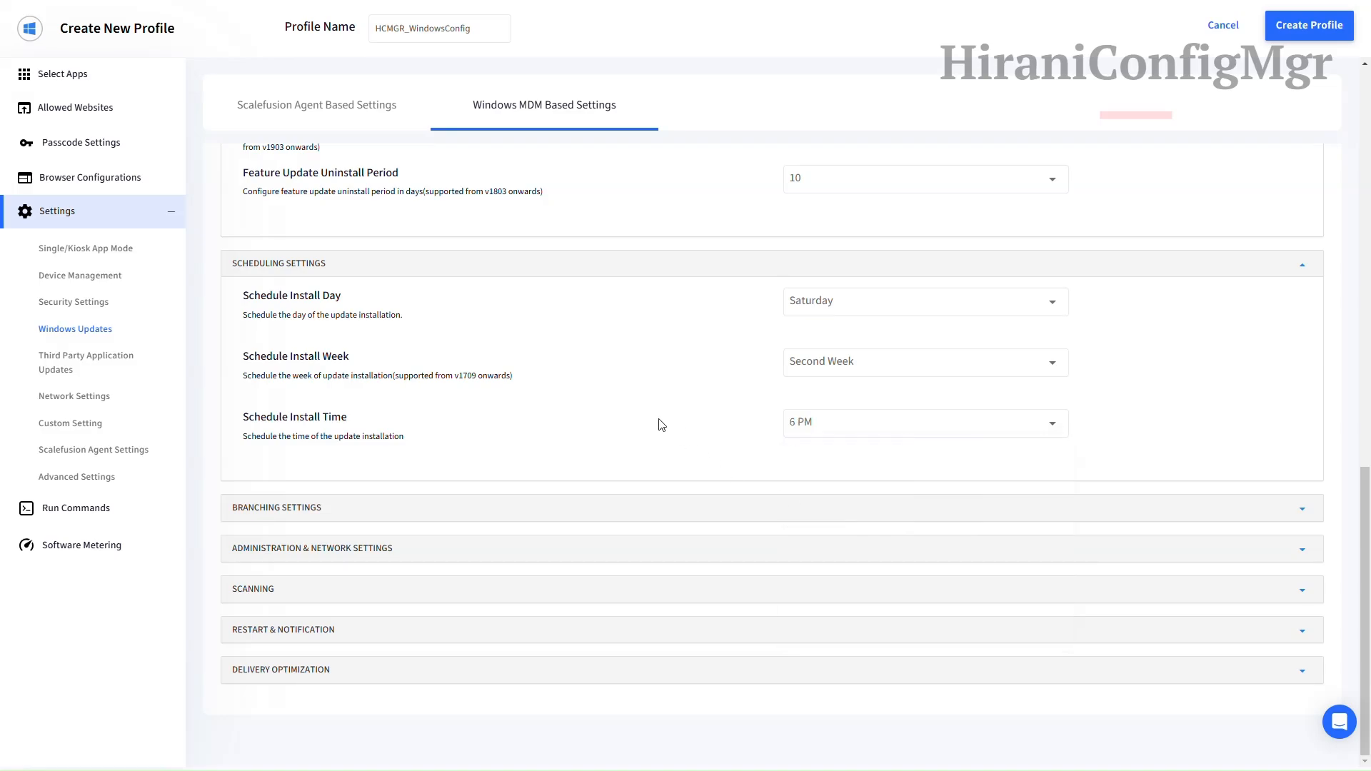
{"action": "left_click", "coordinate": [557, 508]}
{"action": "scroll", "coordinate": [557, 516], "scroll_direction": "down", "scroll_amount": 3}
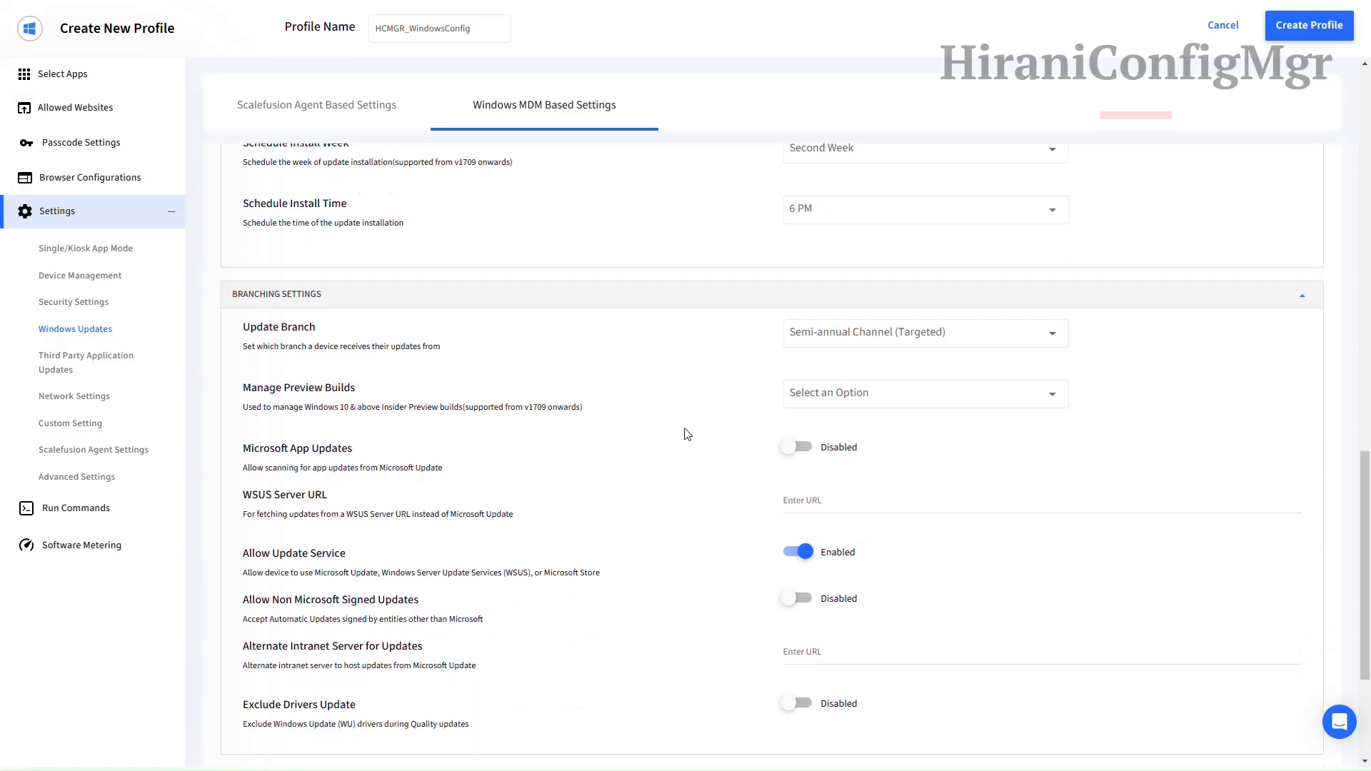
Step: Keep the Semi-annual Channel (Targeted) branch and disable Preview builds
{"action": "left_click", "coordinate": [811, 334]}
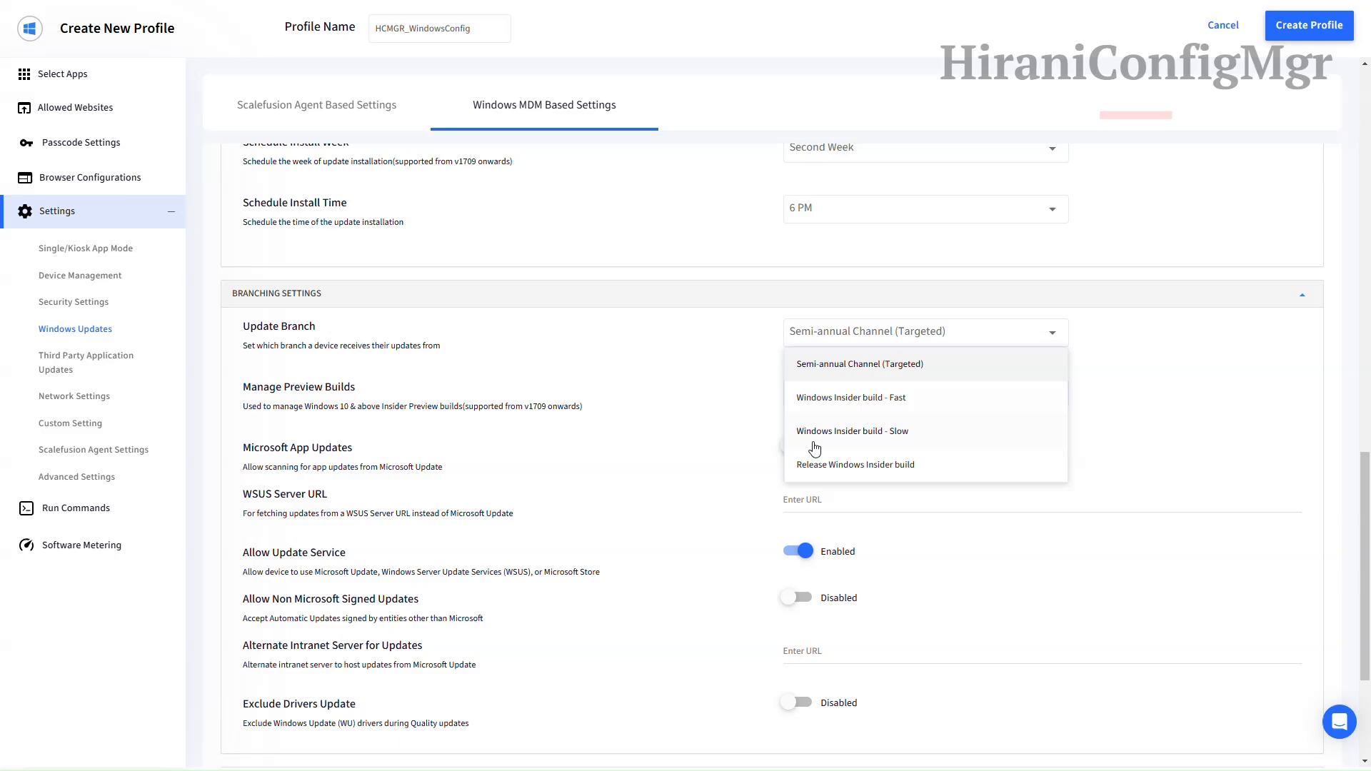
{"action": "left_click", "coordinate": [851, 364]}
{"action": "scroll", "coordinate": [750, 367], "scroll_direction": "down", "scroll_amount": 1}
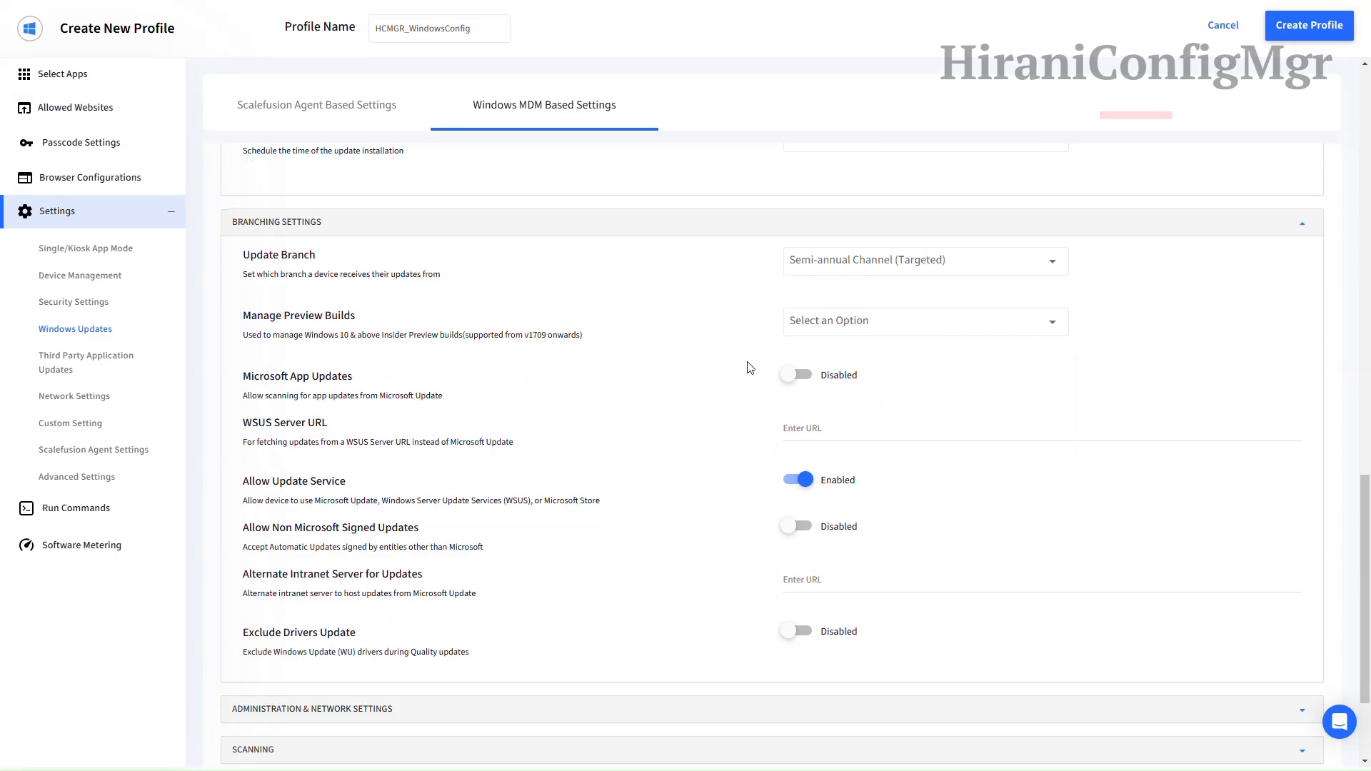
{"action": "left_click", "coordinate": [828, 326]}
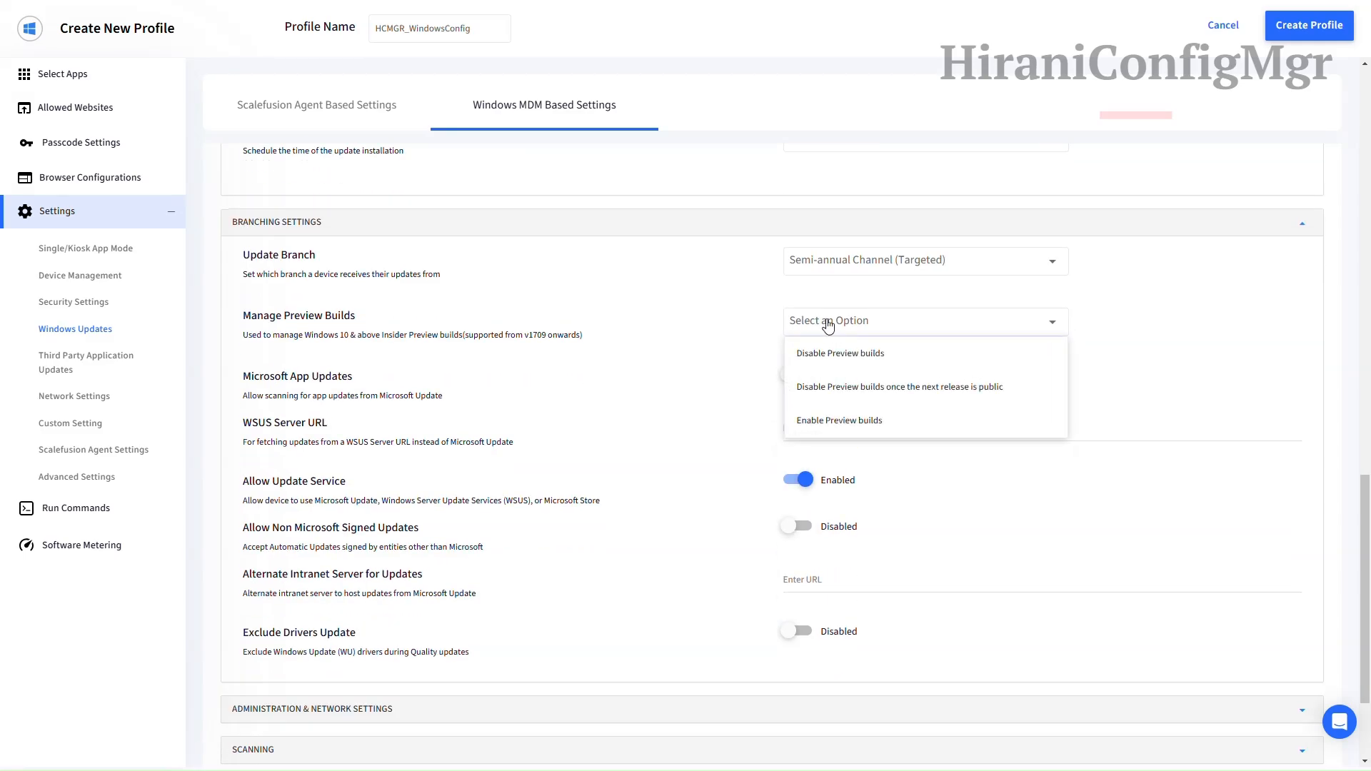
{"action": "left_click", "coordinate": [828, 353]}
Step: Enable Microsoft App Updates scanning and expand Administration & Network Settings
{"action": "scroll", "coordinate": [739, 328], "scroll_direction": "down", "scroll_amount": 1}
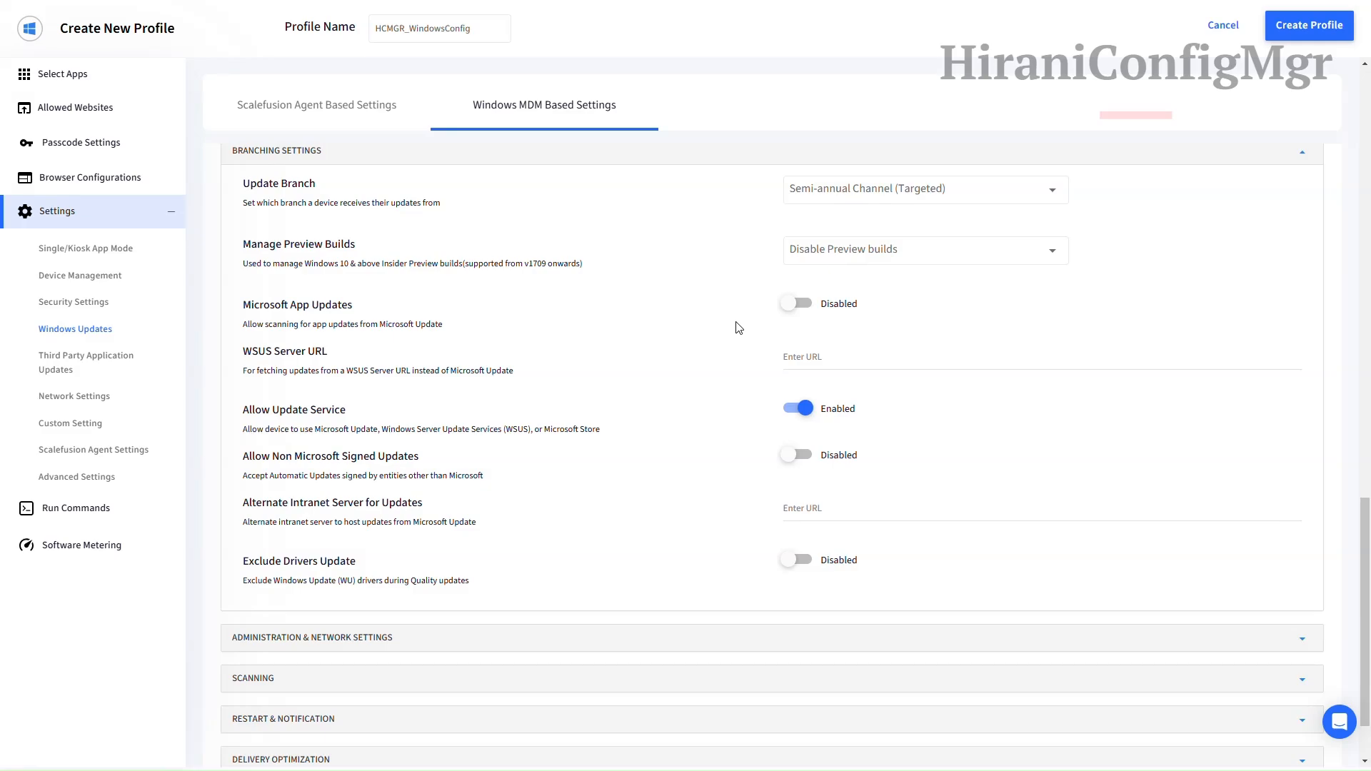
{"action": "left_click", "coordinate": [799, 305]}
{"action": "scroll", "coordinate": [725, 314], "scroll_direction": "down", "scroll_amount": 1}
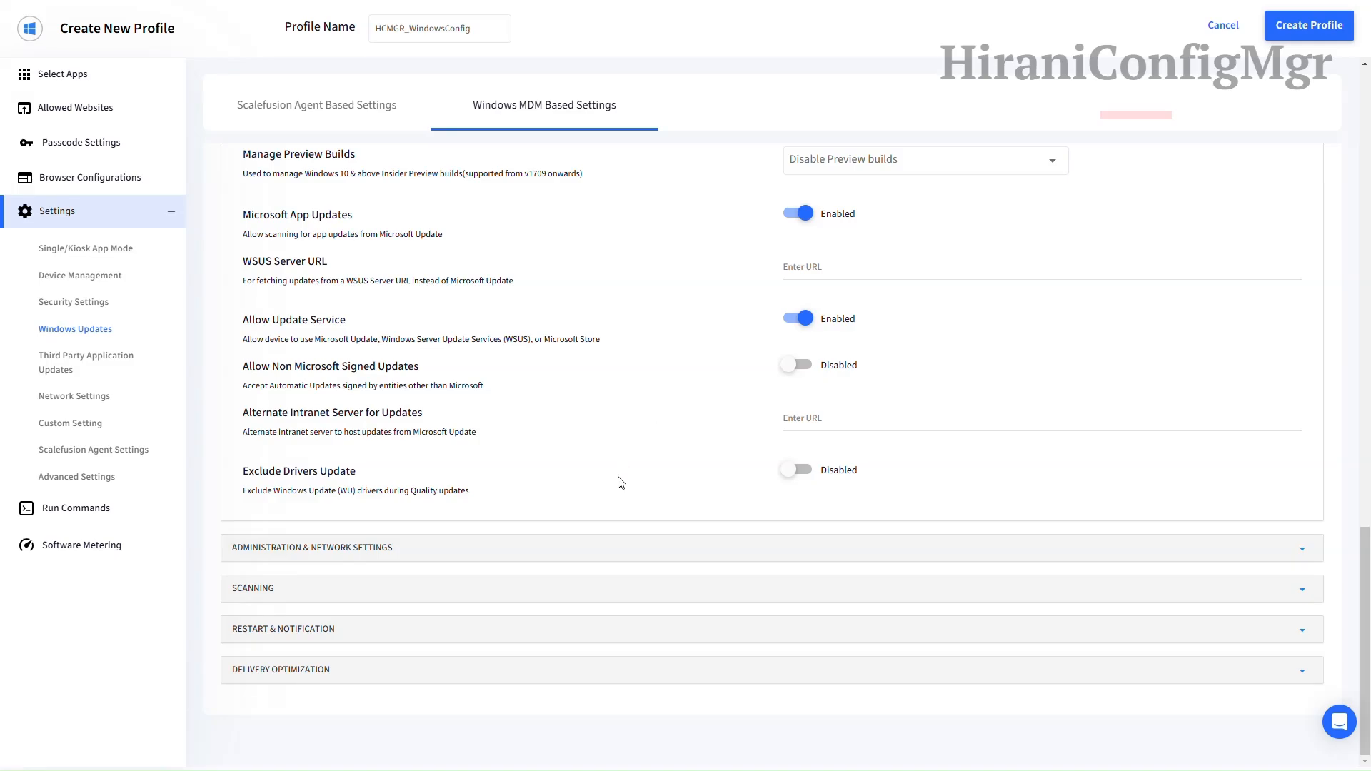
{"action": "left_click", "coordinate": [598, 554]}
{"action": "scroll", "coordinate": [603, 514], "scroll_direction": "down", "scroll_amount": 3}
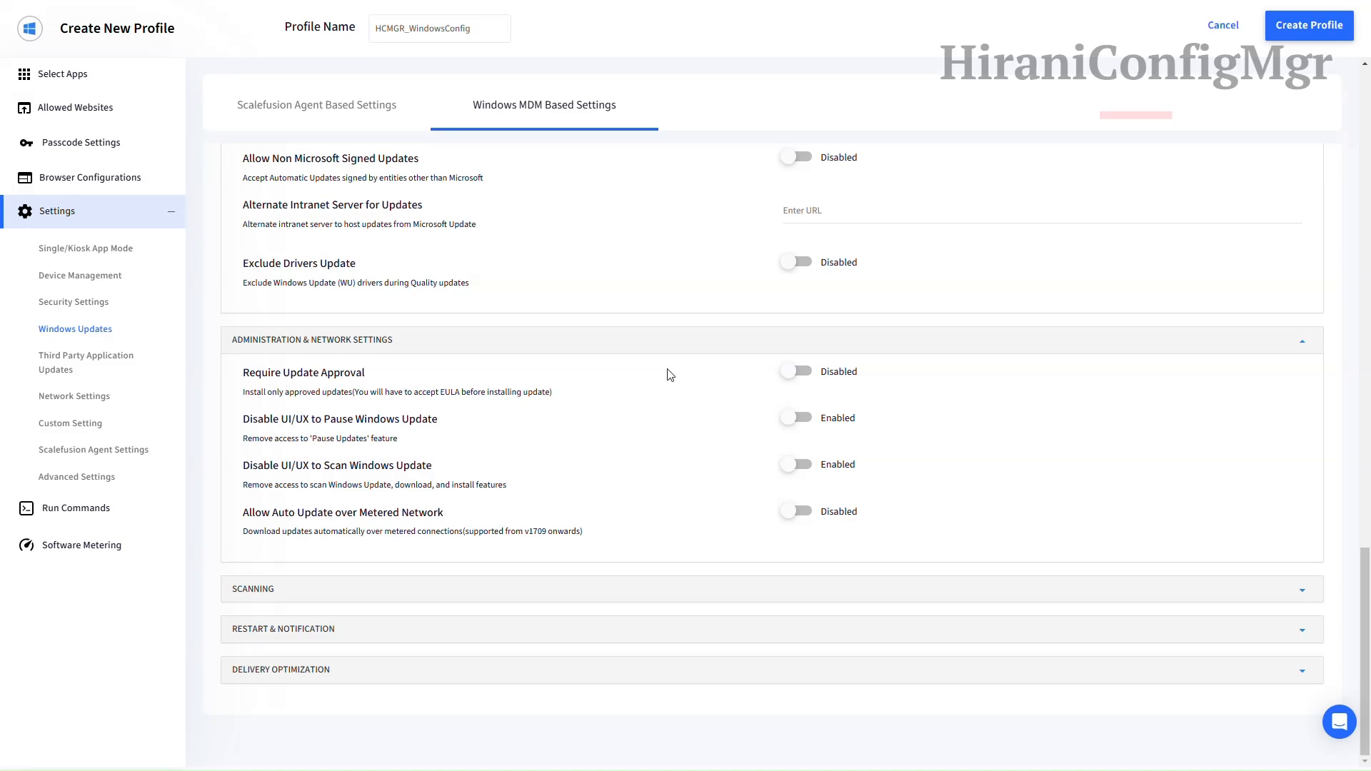
Step: Expand Scanning, Restart & Notification and Delivery Optimization, reviewing defaults like 259200-second max cache age
{"action": "left_click", "coordinate": [588, 590]}
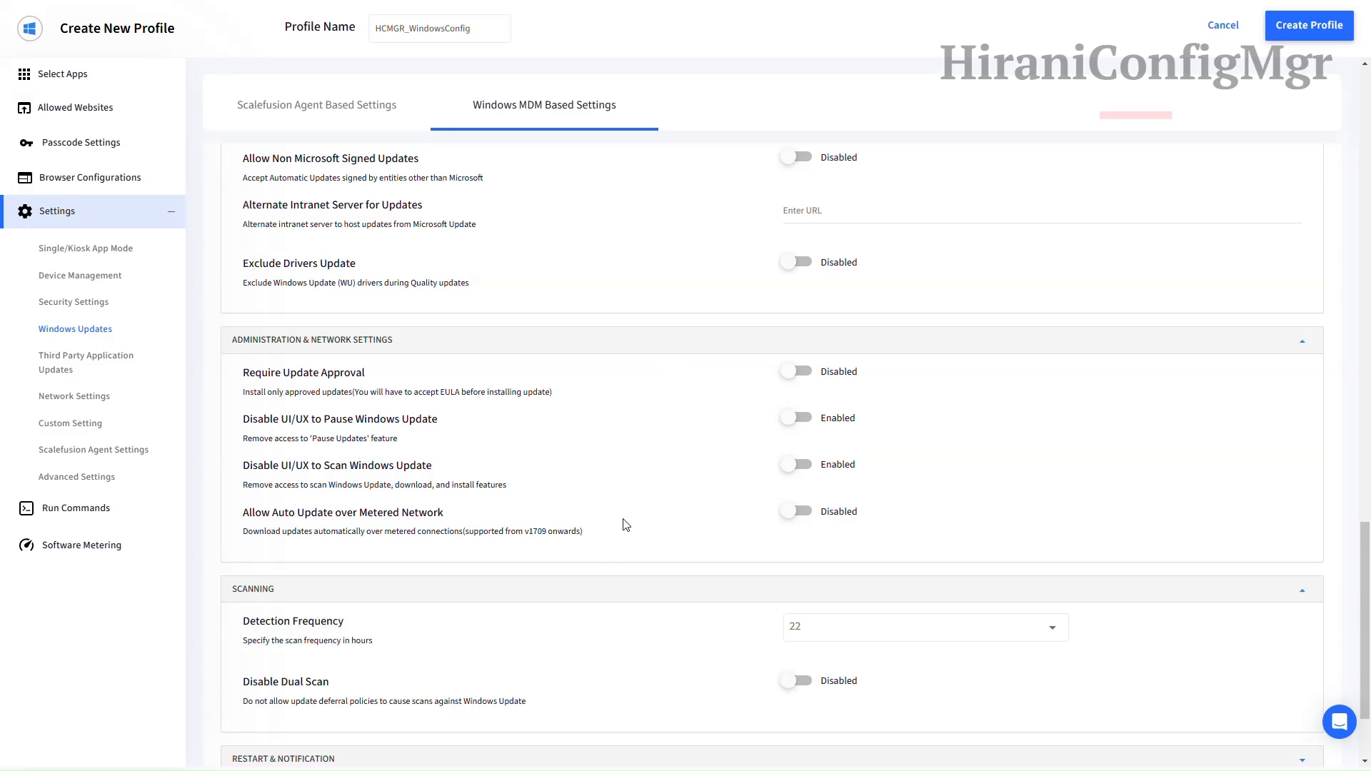
{"action": "scroll", "coordinate": [624, 523], "scroll_direction": "down", "scroll_amount": 2}
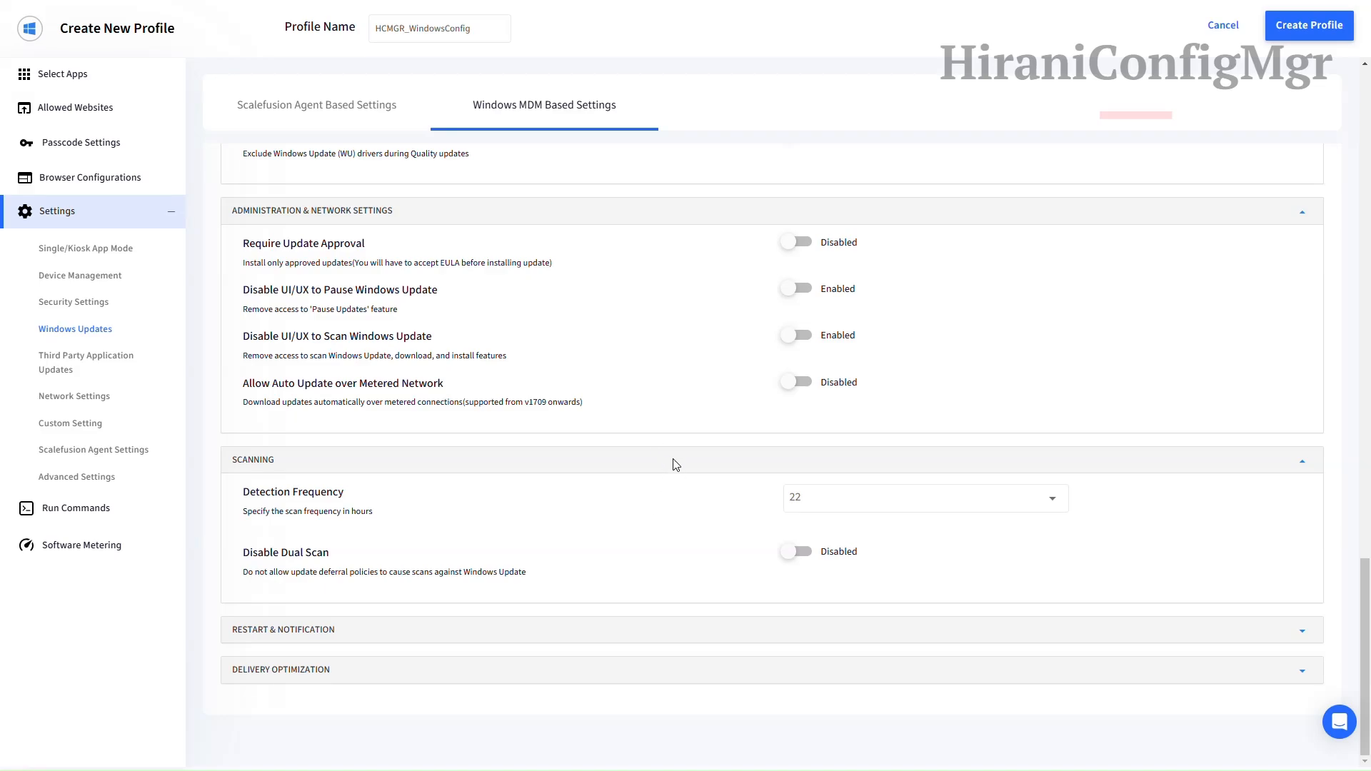
{"action": "left_click", "coordinate": [595, 631]}
{"action": "scroll", "coordinate": [650, 573], "scroll_direction": "down", "scroll_amount": 5}
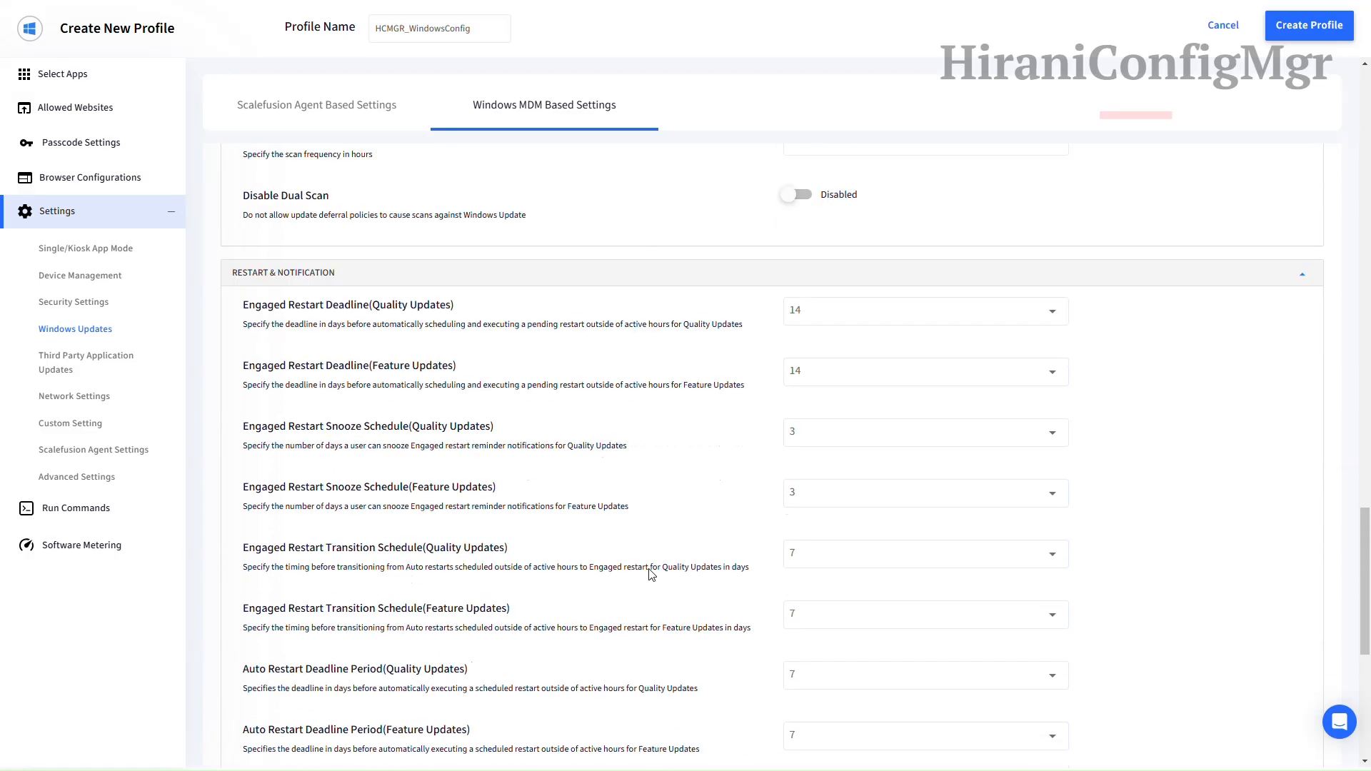
{"action": "scroll", "coordinate": [641, 451], "scroll_direction": "down", "scroll_amount": 5}
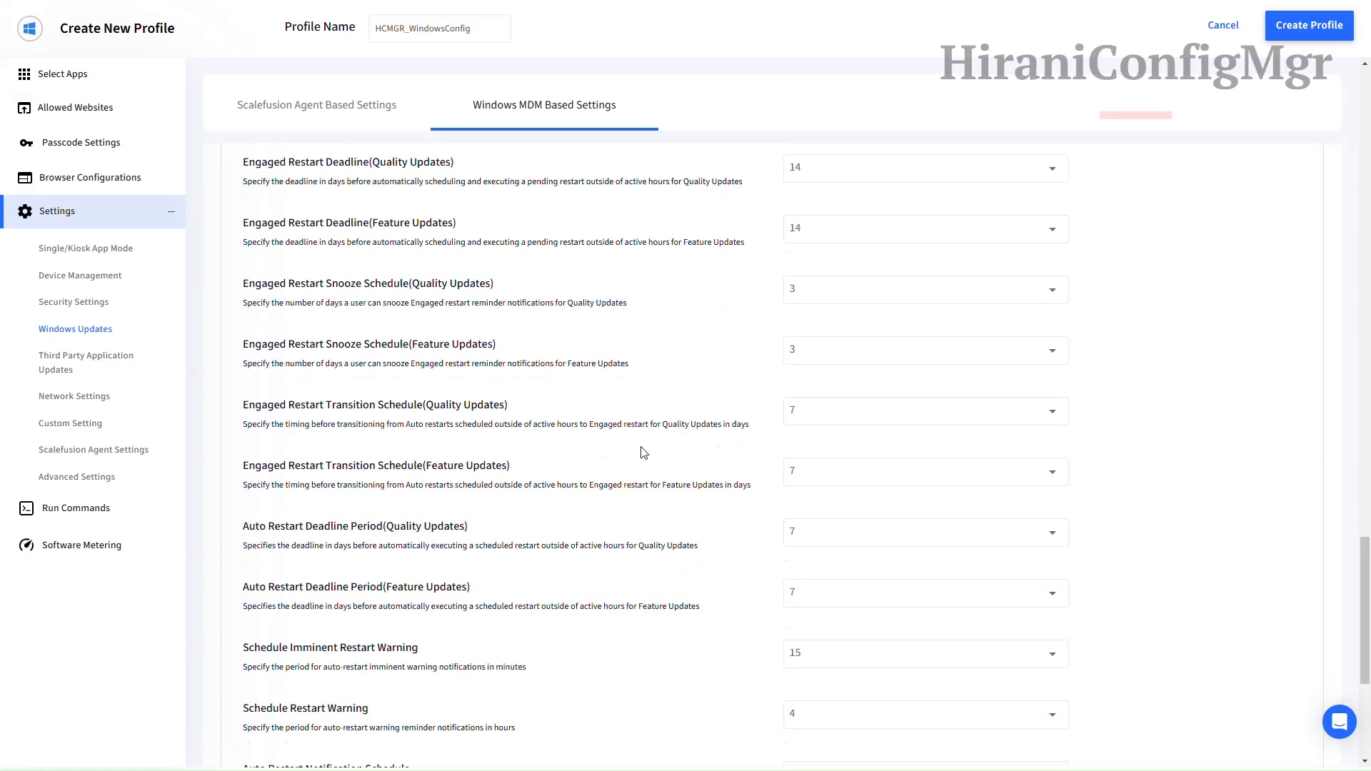
{"action": "scroll", "coordinate": [642, 452], "scroll_direction": "down", "scroll_amount": 2}
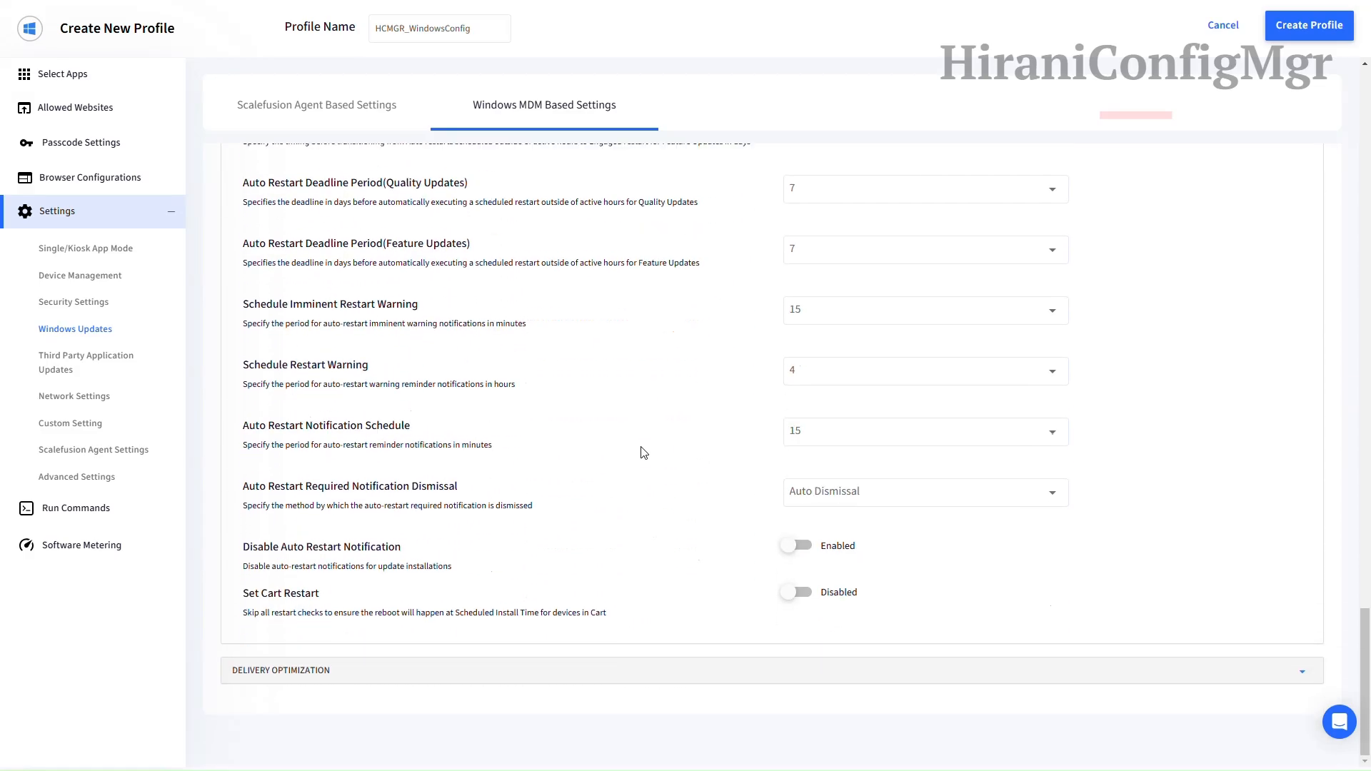
{"action": "left_click", "coordinate": [636, 671]}
{"action": "scroll", "coordinate": [642, 543], "scroll_direction": "down", "scroll_amount": 5}
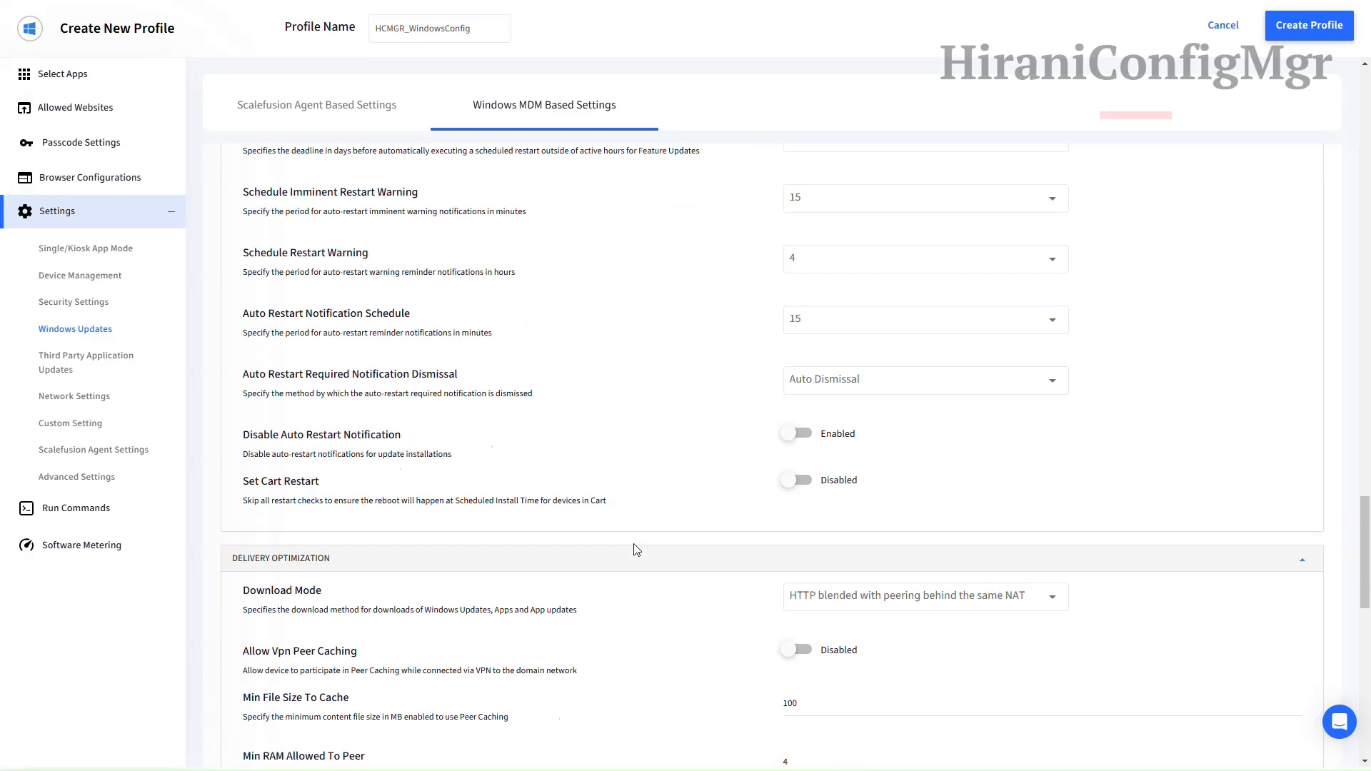
{"action": "scroll", "coordinate": [688, 380], "scroll_direction": "down", "scroll_amount": 4}
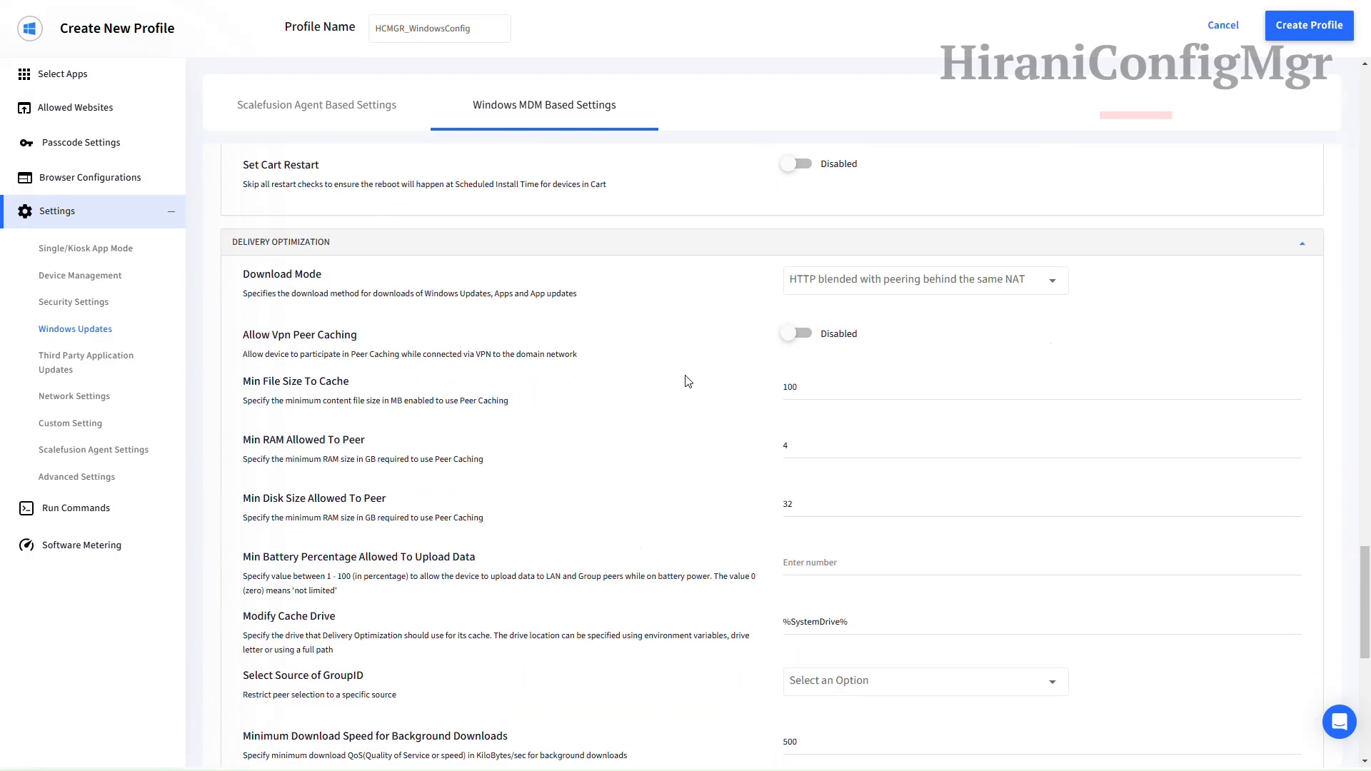
{"action": "scroll", "coordinate": [687, 380], "scroll_direction": "down", "scroll_amount": 5}
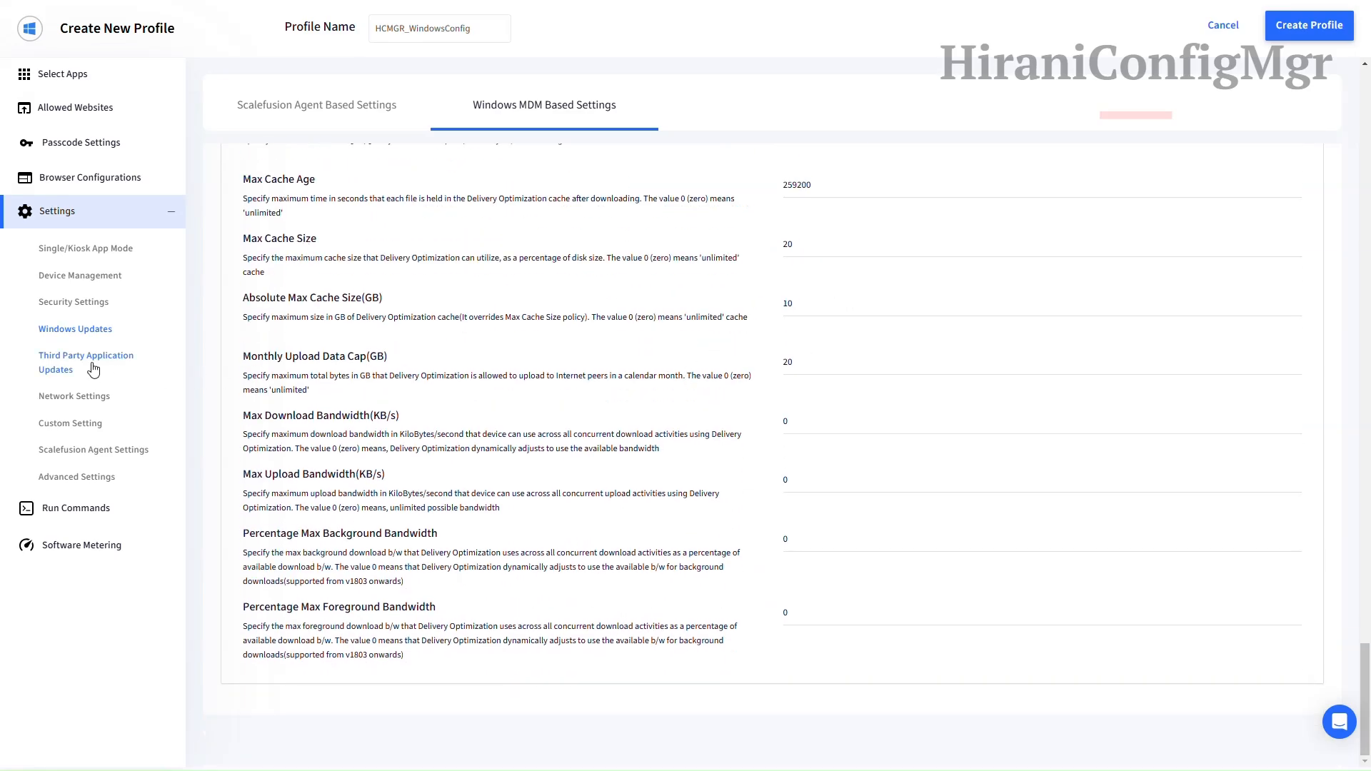
Step: Browse third-party updates, network, VPN, custom payload and agent pages to the agent's General settings
{"action": "left_click", "coordinate": [93, 367]}
{"action": "left_click", "coordinate": [87, 404]}
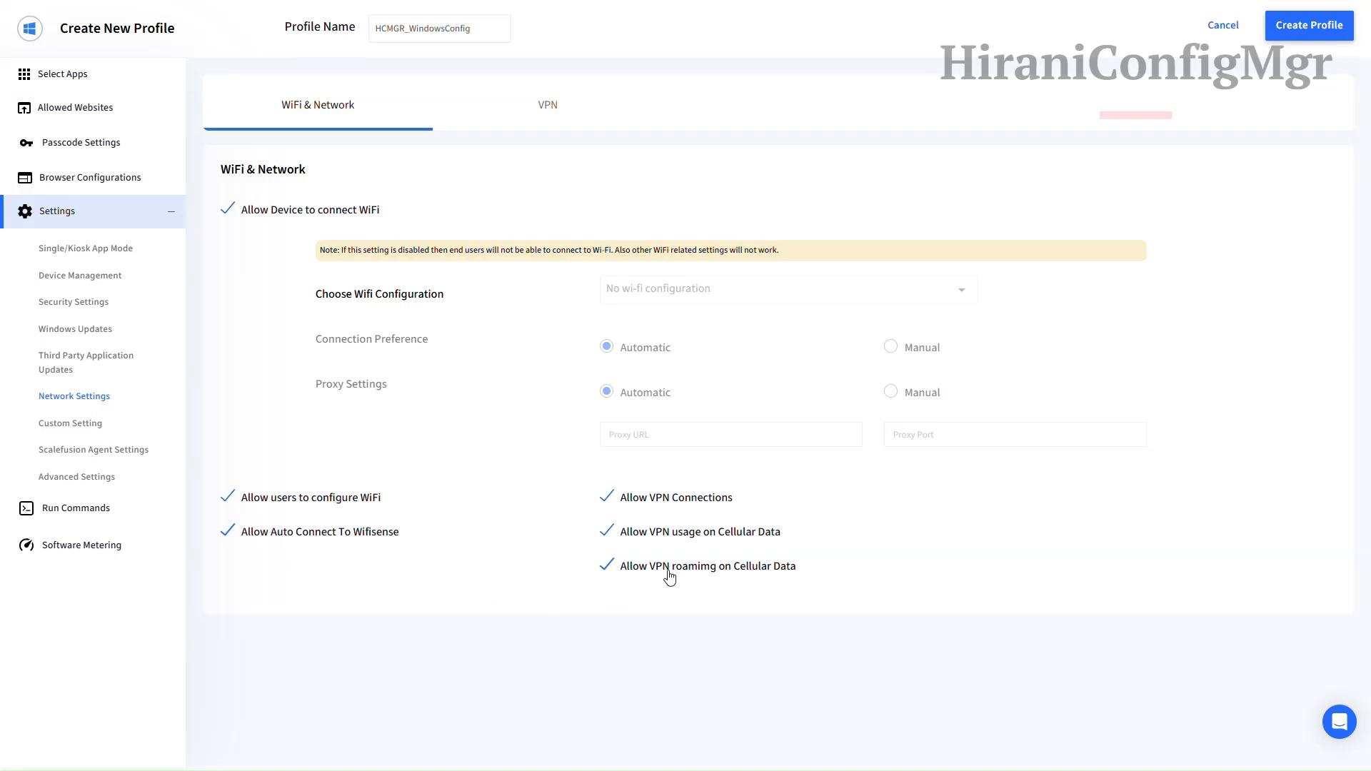
{"action": "left_click", "coordinate": [537, 116]}
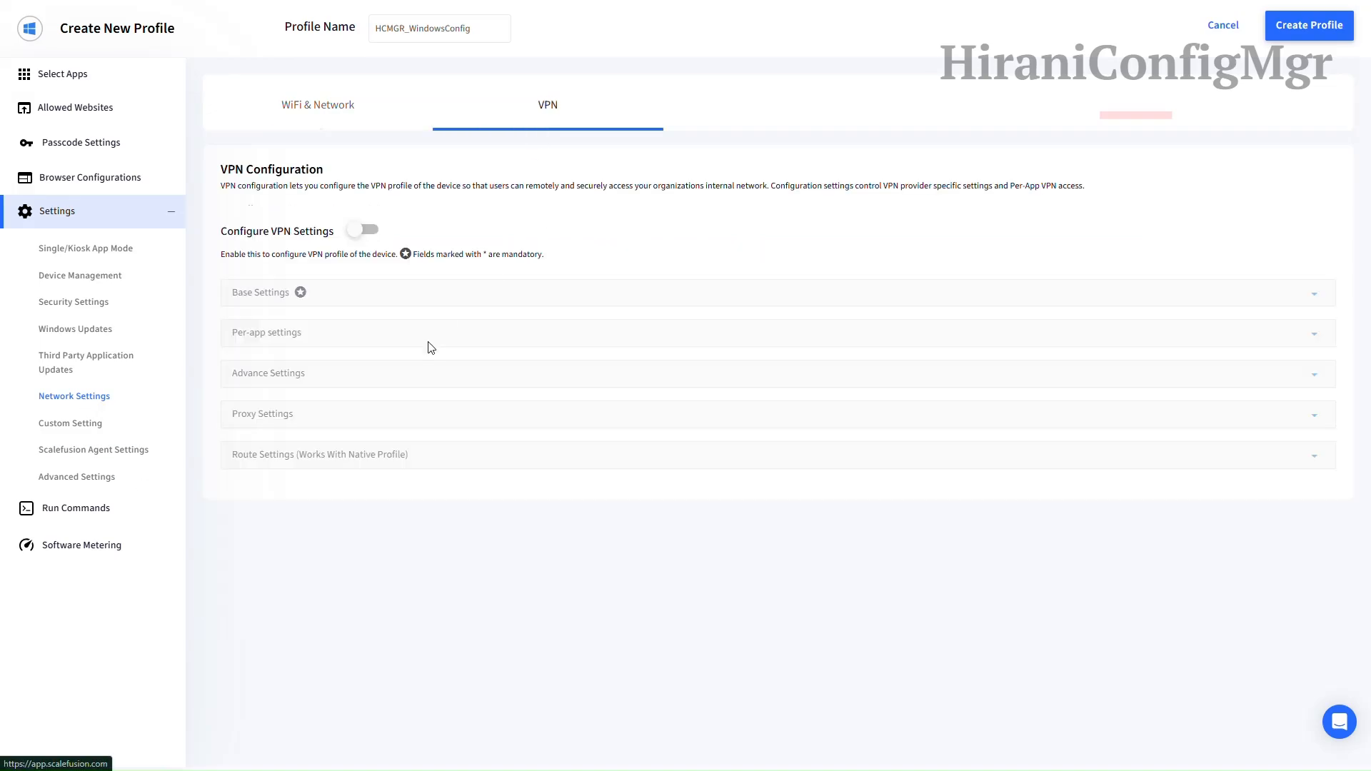
{"action": "left_click", "coordinate": [80, 429]}
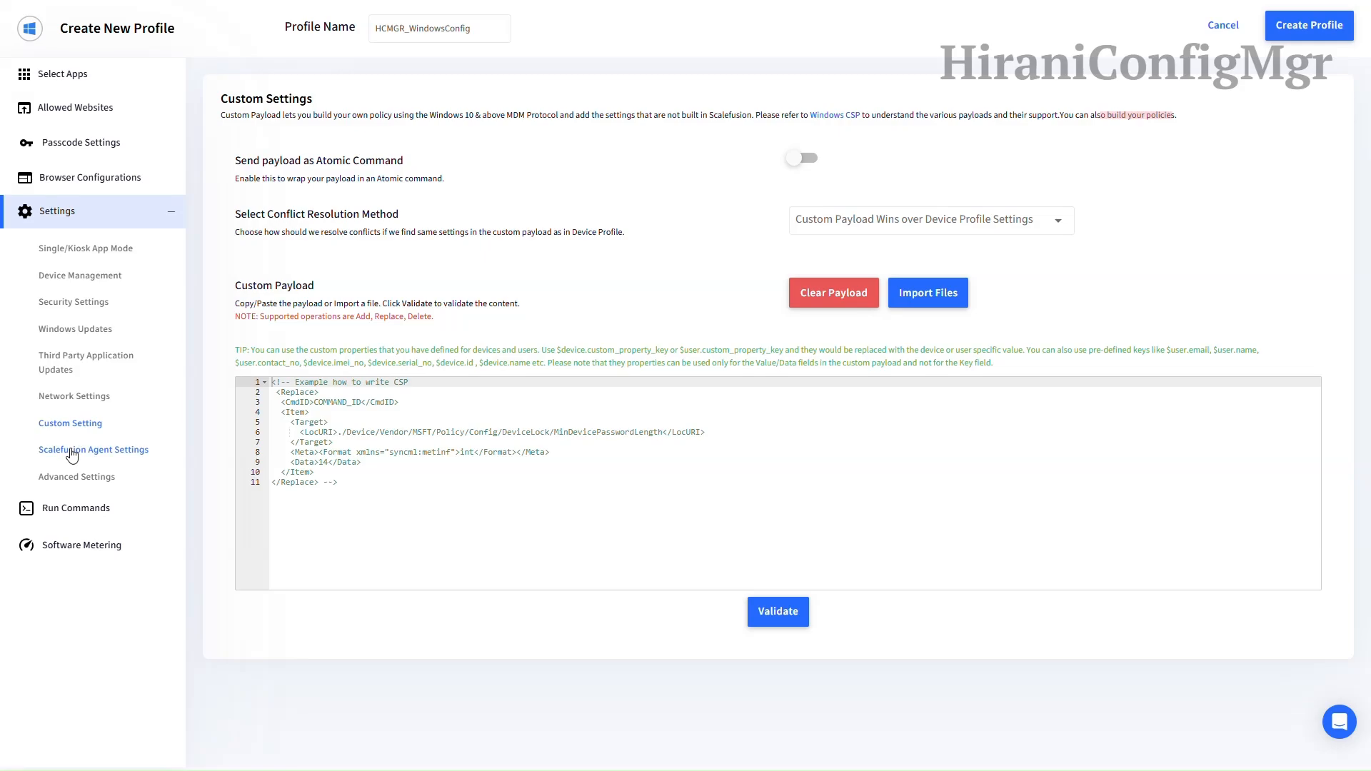
{"action": "left_click", "coordinate": [72, 451]}
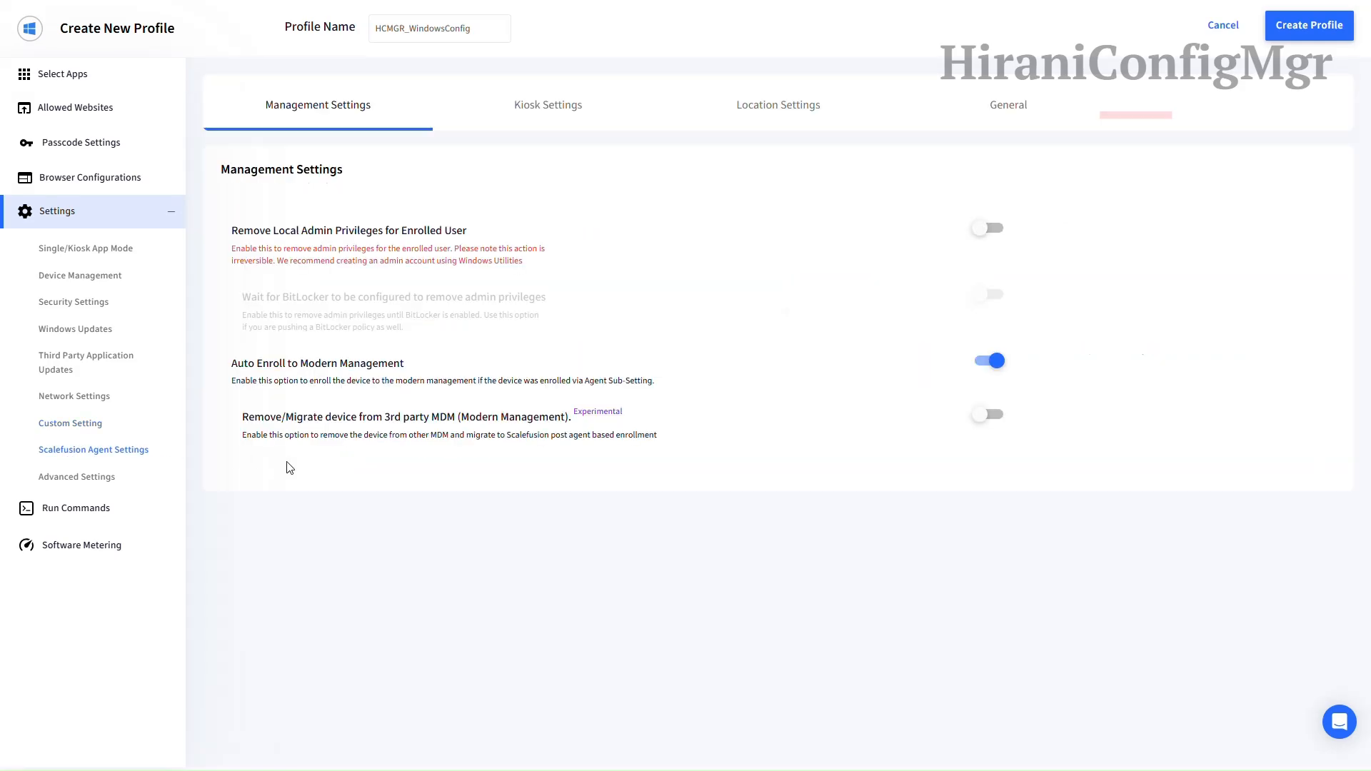
{"action": "left_click", "coordinate": [544, 112]}
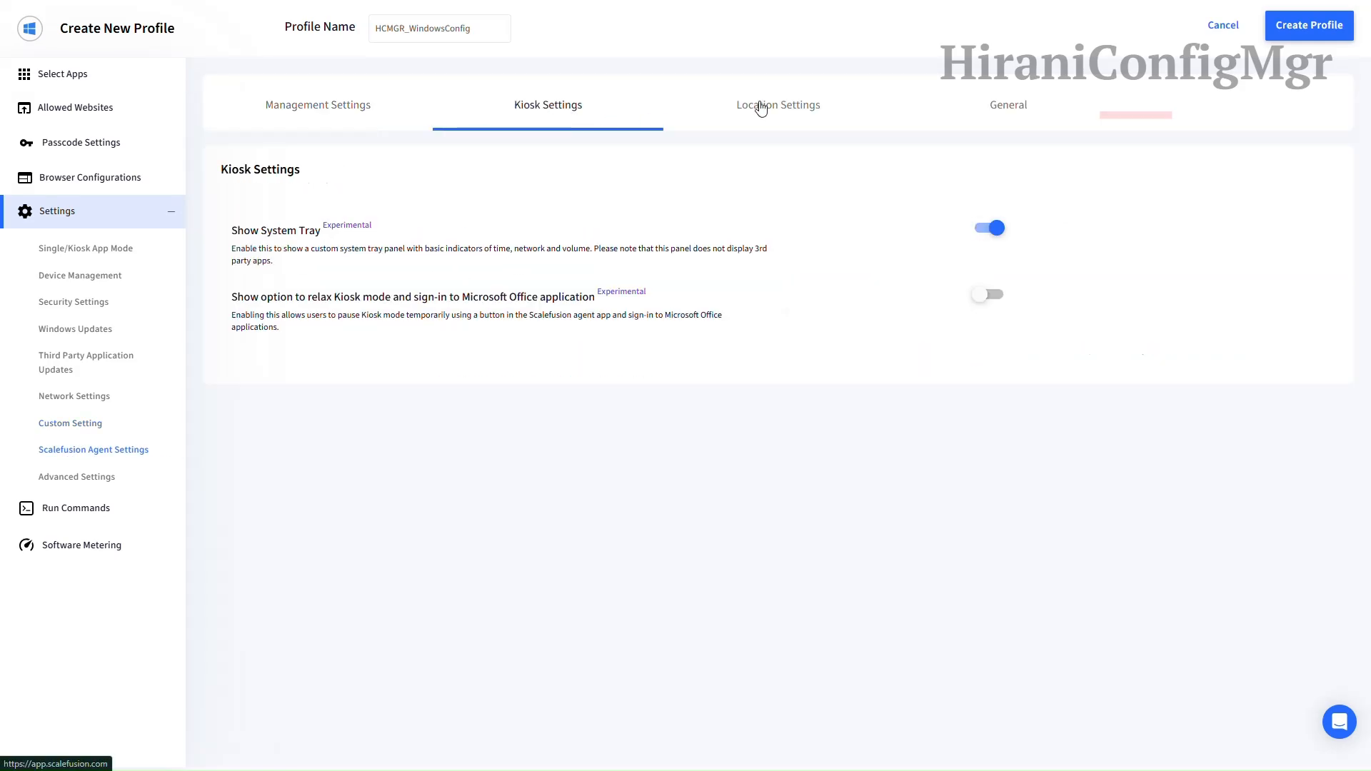
{"action": "left_click", "coordinate": [760, 109]}
{"action": "left_click", "coordinate": [1009, 113]}
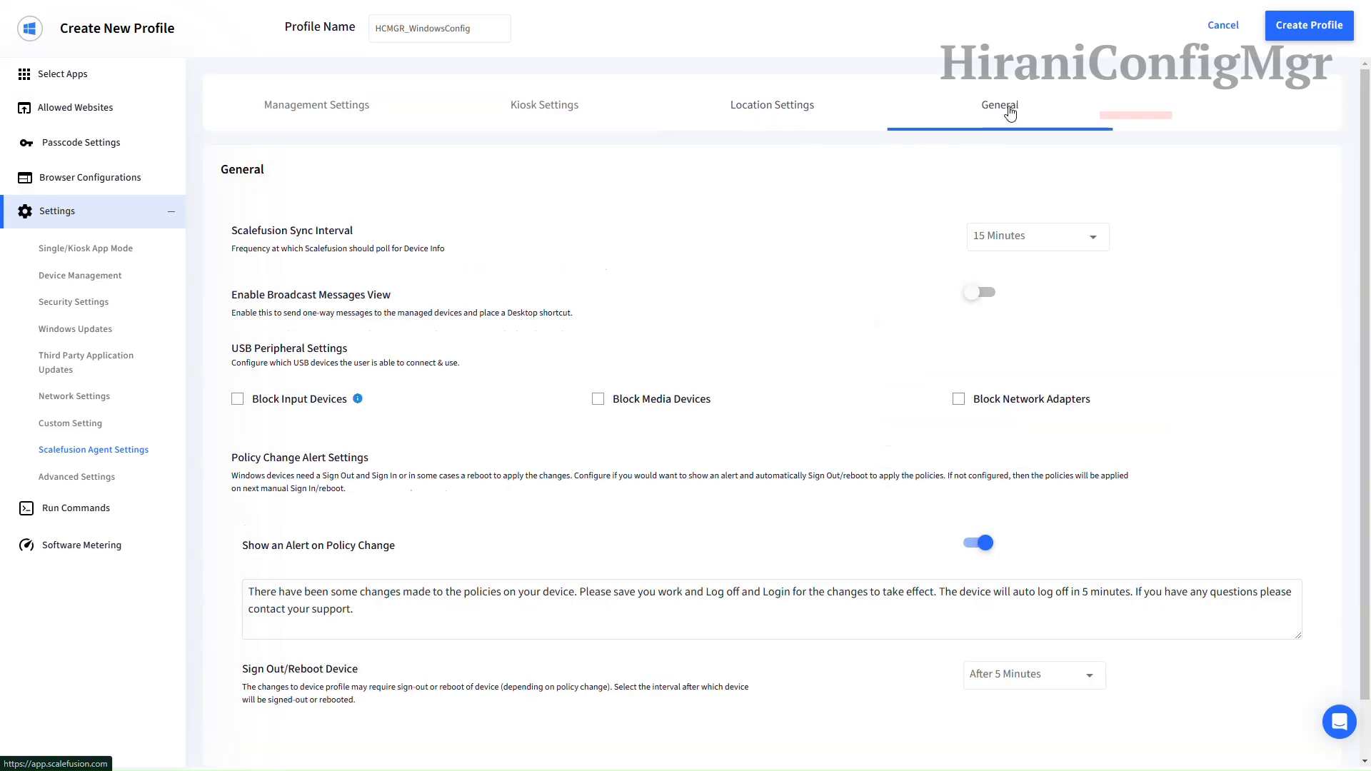
Step: Keep sync interval at 15 Minutes, enable Broadcast Messages View and block media devices
{"action": "left_click", "coordinate": [986, 179]}
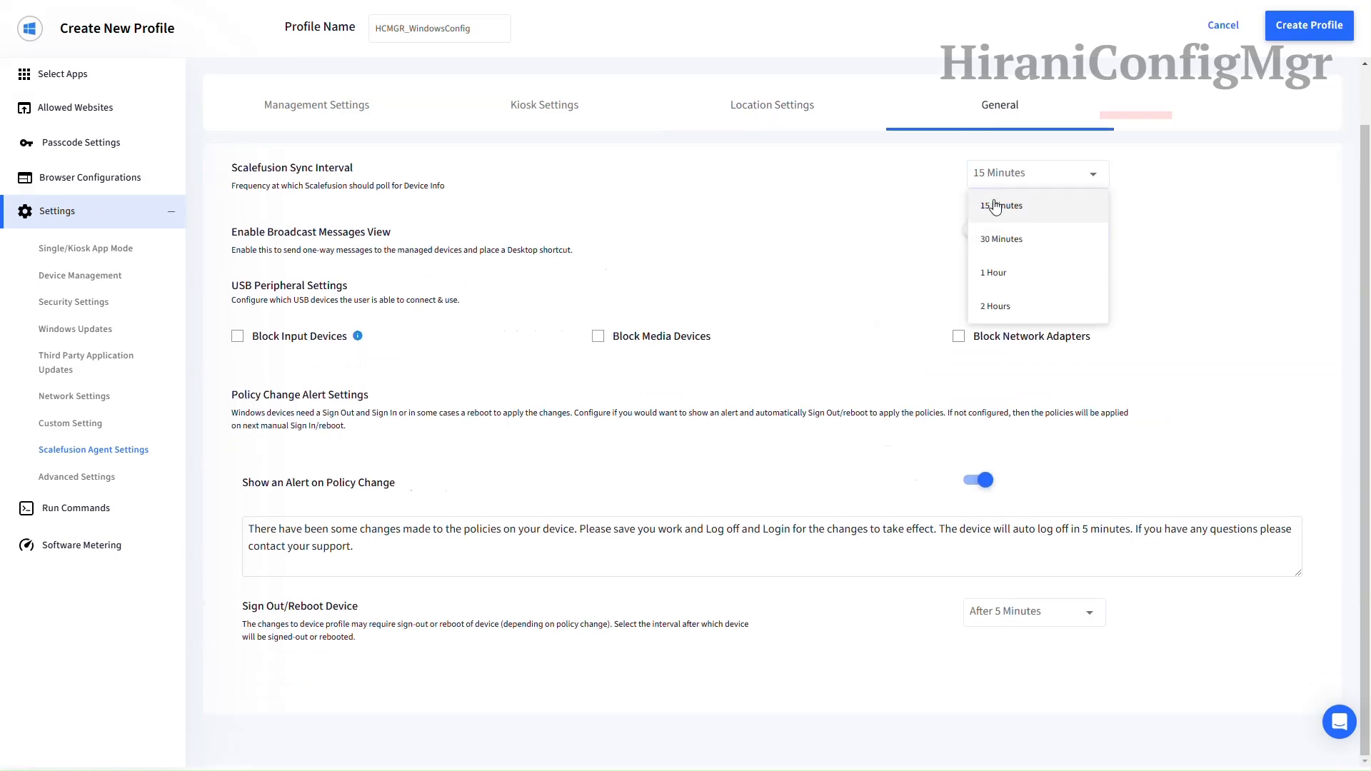
{"action": "left_click", "coordinate": [994, 206]}
{"action": "left_click", "coordinate": [971, 236]}
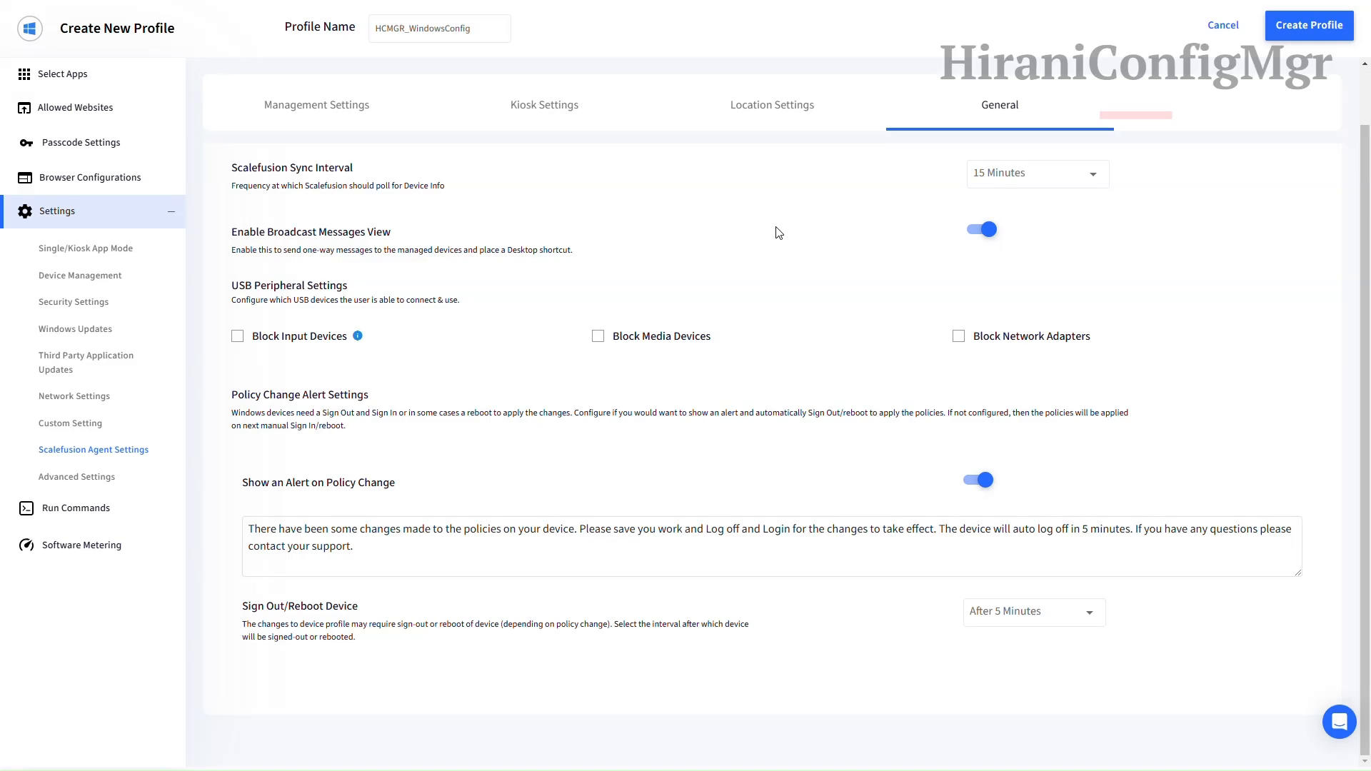
{"action": "left_click", "coordinate": [676, 340]}
Step: In Advanced Settings, keep Allowed Websites and Browser Configurations targeted at Device level
{"action": "left_click", "coordinate": [98, 476]}
{"action": "left_click", "coordinate": [561, 248]}
{"action": "left_click", "coordinate": [537, 276]}
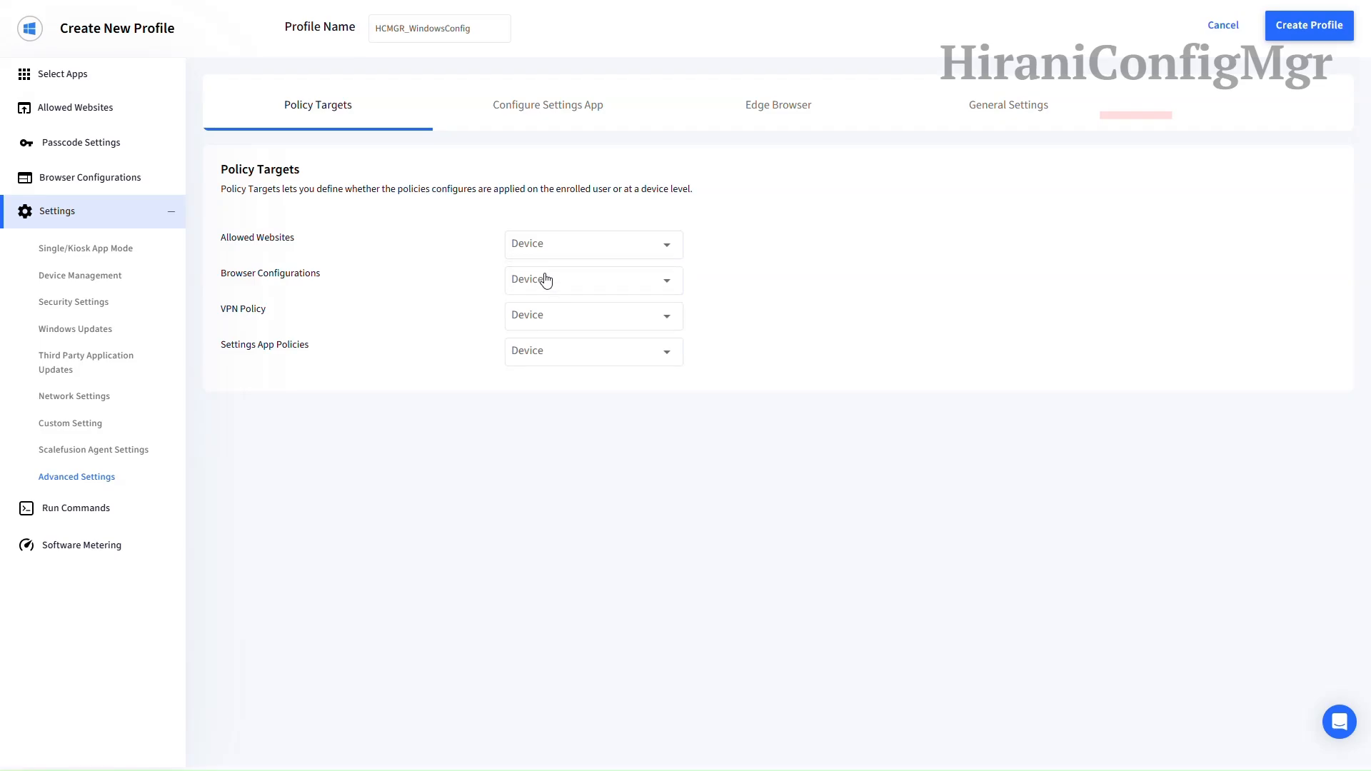
{"action": "left_click", "coordinate": [540, 280]}
{"action": "left_click", "coordinate": [527, 310]}
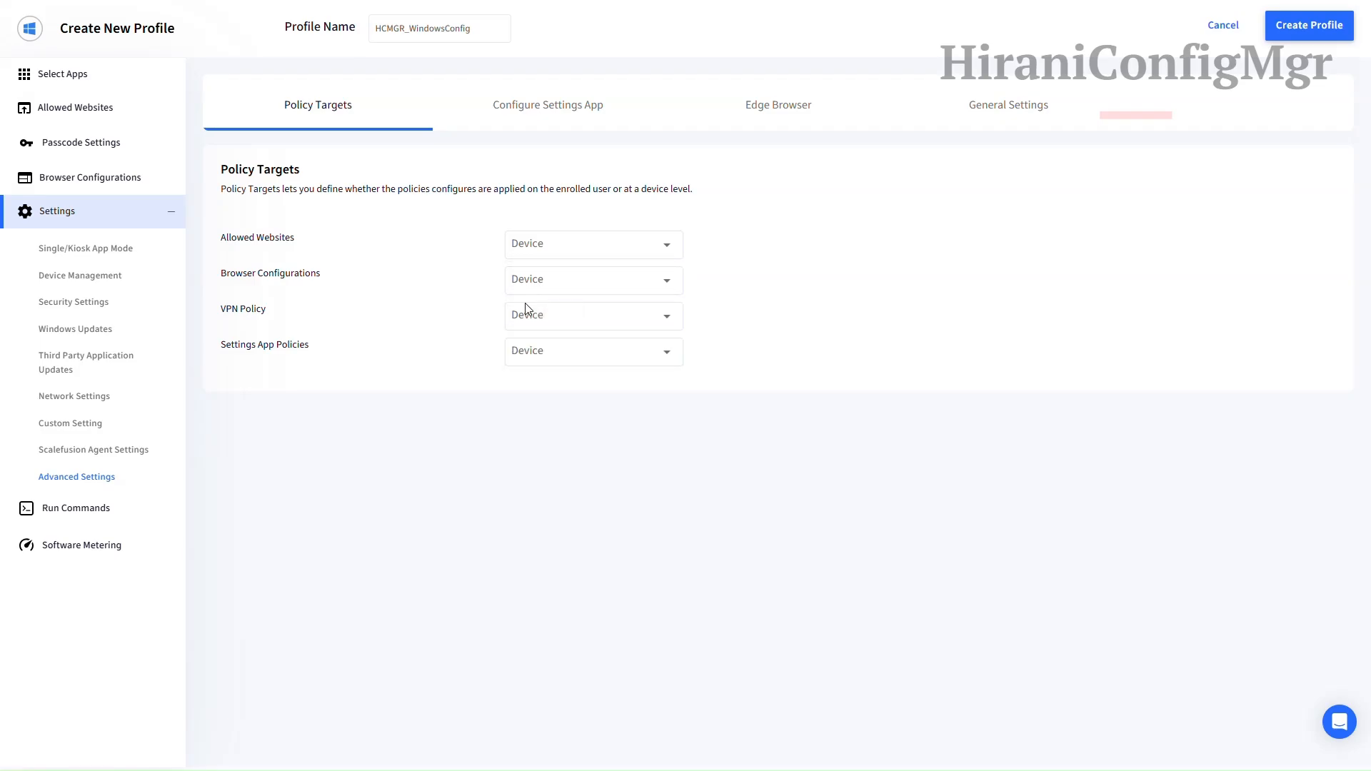
Step: Turn on Configure Setting Options and tick Access work or school, Sync Your Settings and Your Info
{"action": "left_click", "coordinate": [559, 114]}
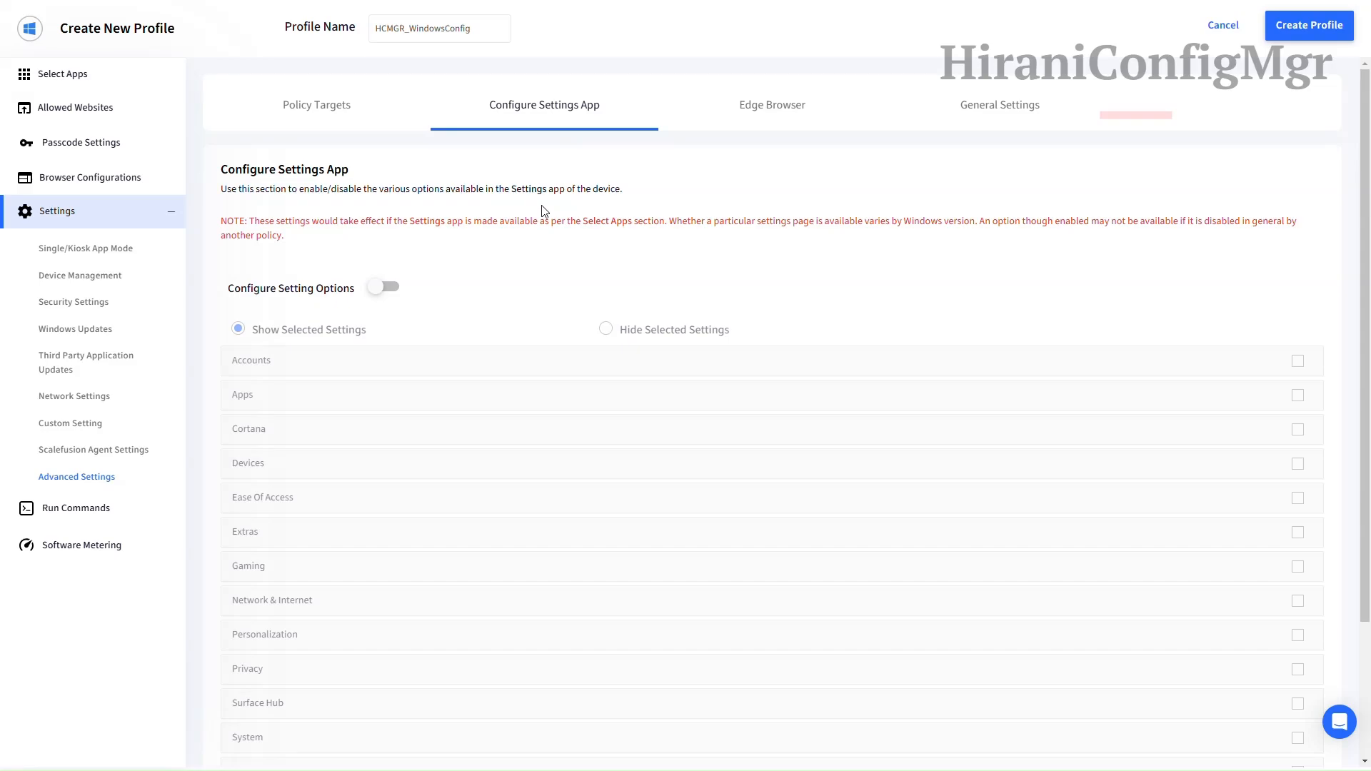
{"action": "left_click", "coordinate": [386, 288]}
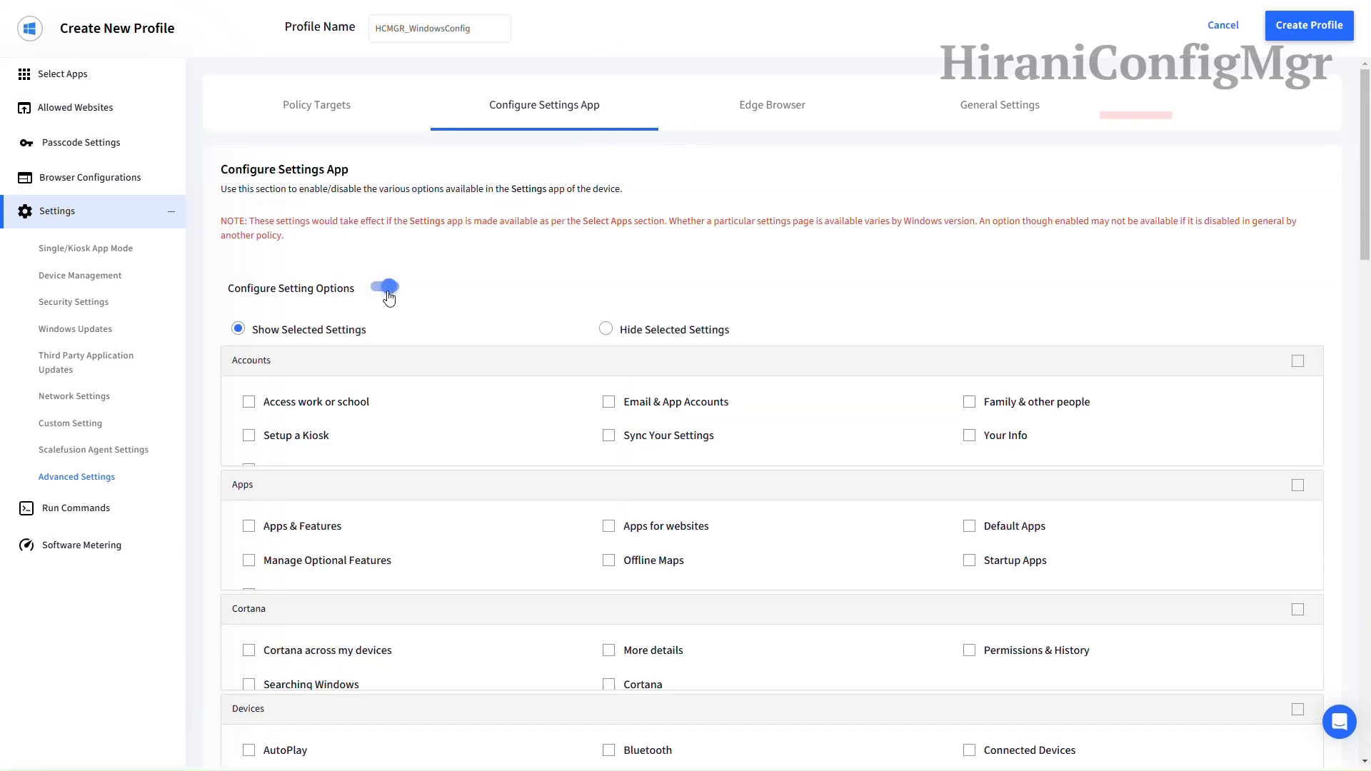
{"action": "scroll", "coordinate": [550, 235], "scroll_direction": "down", "scroll_amount": 2}
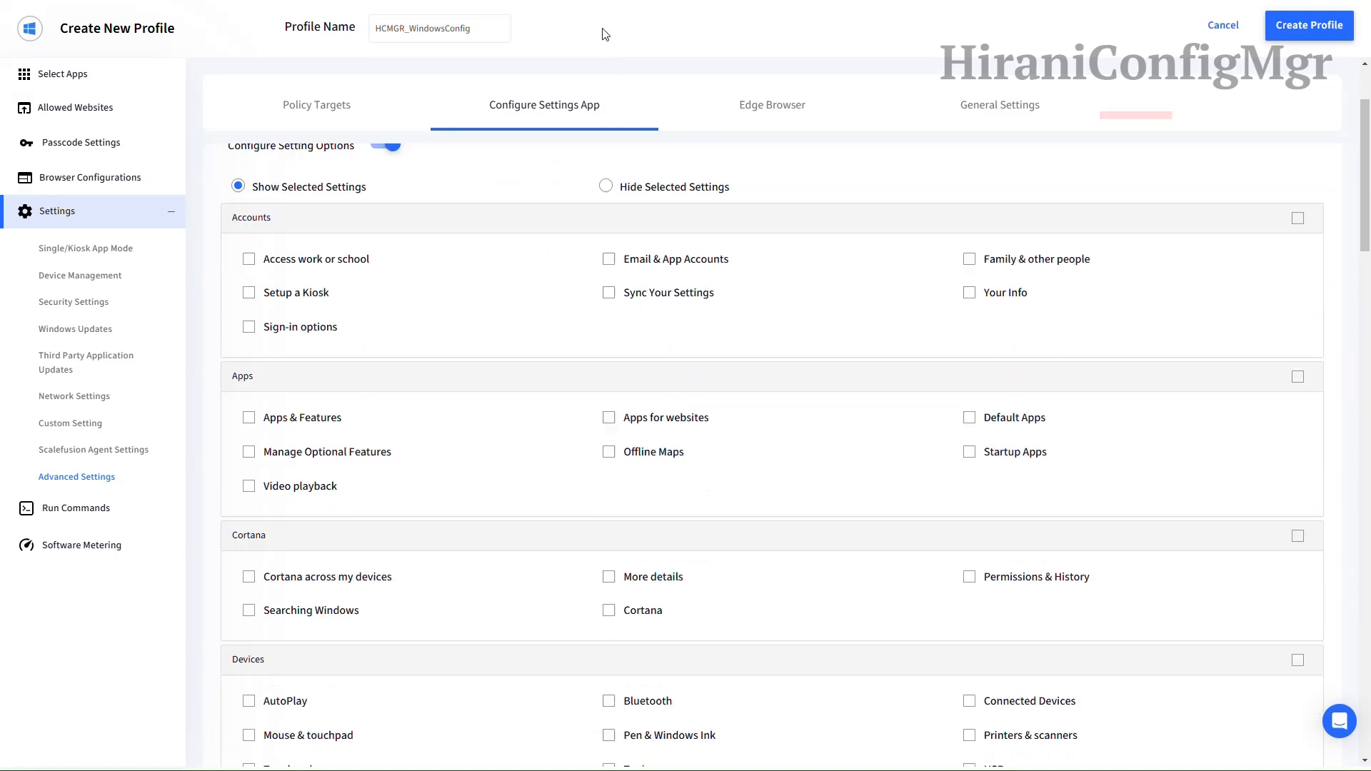
{"action": "left_click", "coordinate": [348, 264]}
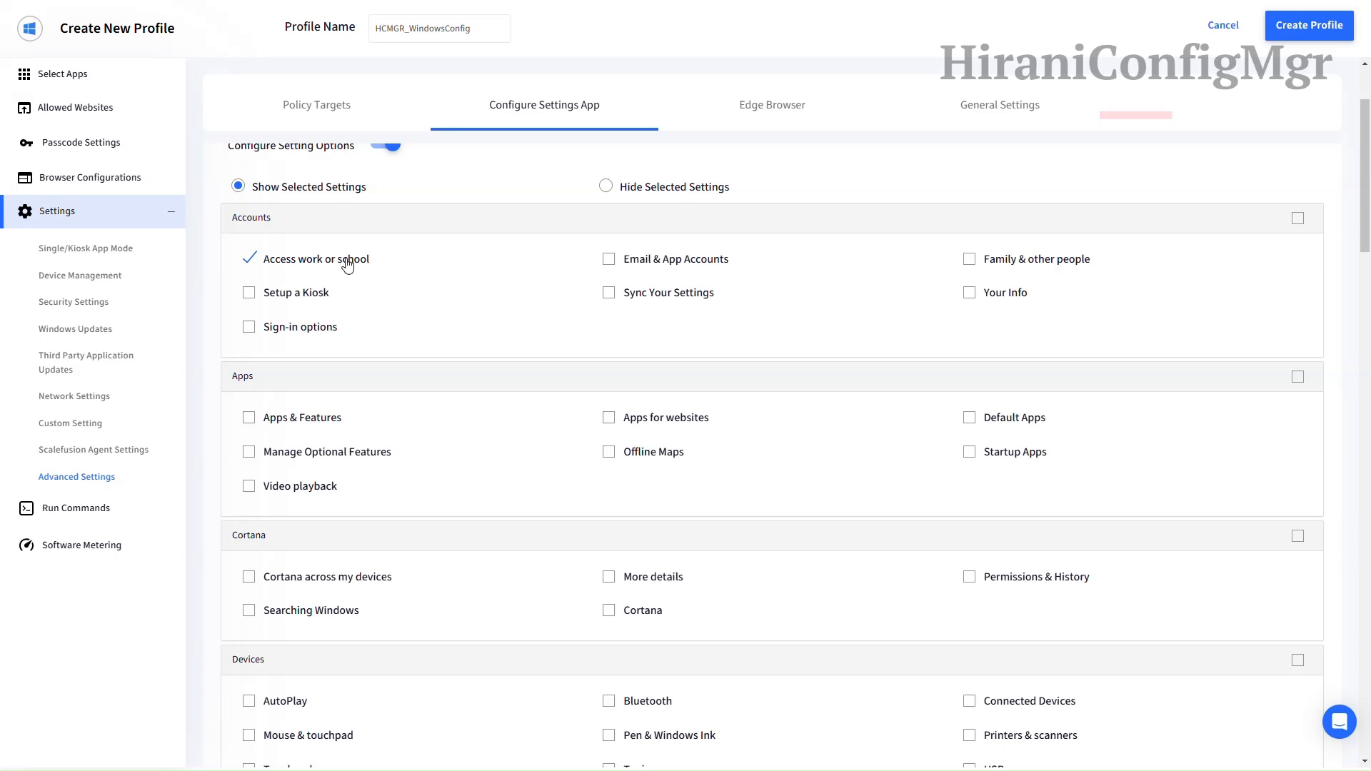
{"action": "left_click", "coordinate": [634, 298]}
{"action": "left_click", "coordinate": [986, 300]}
Step: Tick the Devices pages Mouse & touchpad, Pen & Windows Ink and Typing
{"action": "scroll", "coordinate": [449, 373], "scroll_direction": "down", "scroll_amount": 4}
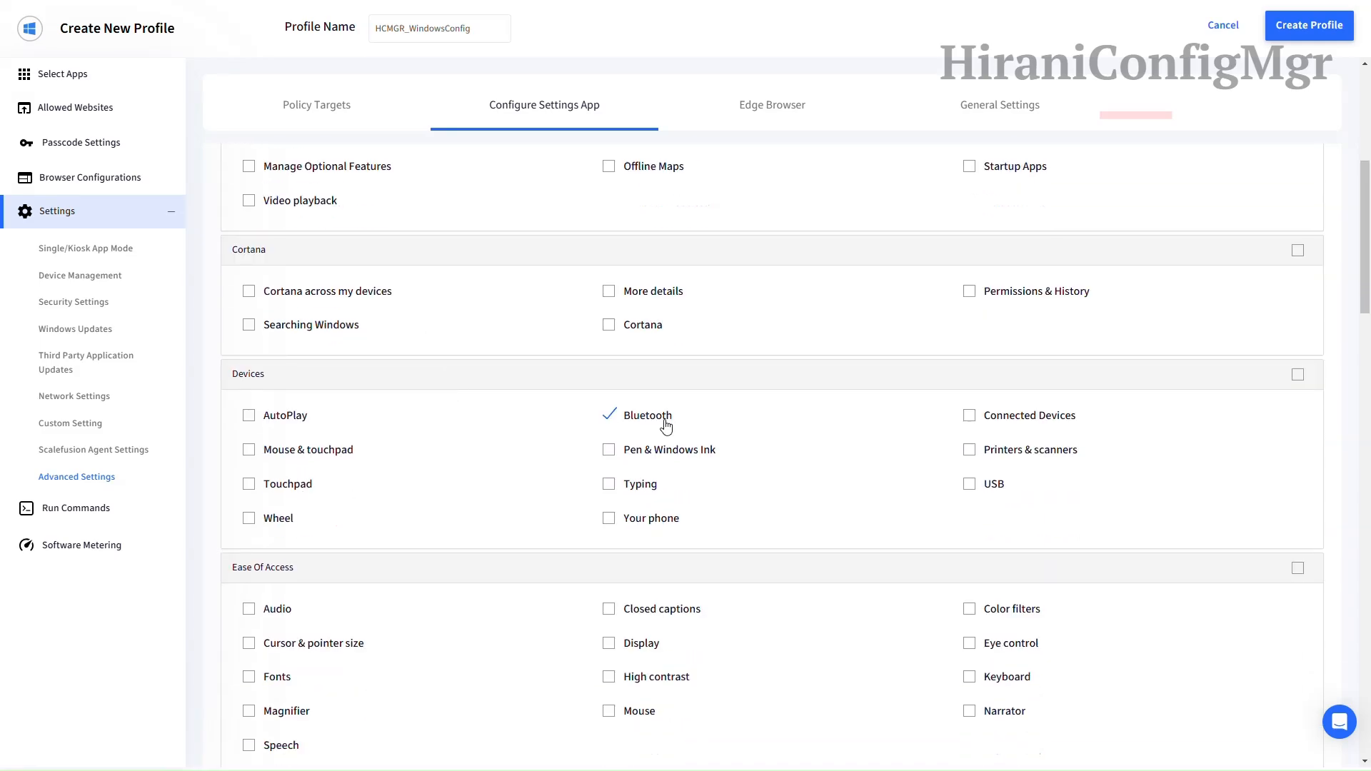
{"action": "left_click", "coordinate": [264, 449]}
{"action": "left_click", "coordinate": [651, 454]}
{"action": "left_click", "coordinate": [619, 485]}
Step: Tick the Ease Of Access pages Audio, Mouse, Eye control and Speech
{"action": "scroll", "coordinate": [692, 497], "scroll_direction": "down", "scroll_amount": 3}
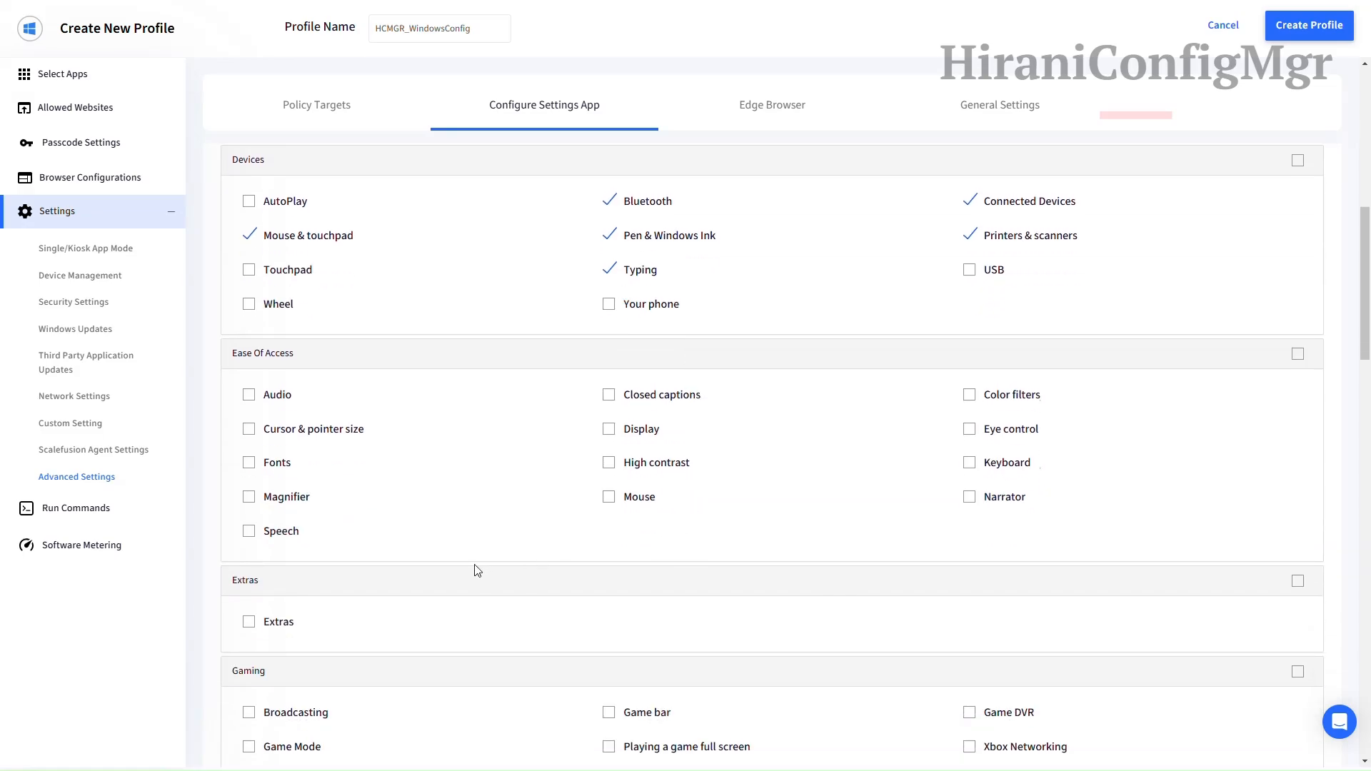
{"action": "left_click", "coordinate": [271, 400]}
{"action": "left_click", "coordinate": [605, 500]}
{"action": "left_click", "coordinate": [971, 433]}
{"action": "left_click", "coordinate": [284, 532]}
Step: Tick Network & Internet pages: Airplane mode, Cellular & SIM, Data usage, Ethernet, Mobile hotspot, known networks, VPN, Wi-Fi, Status
{"action": "scroll", "coordinate": [482, 514], "scroll_direction": "down", "scroll_amount": 4}
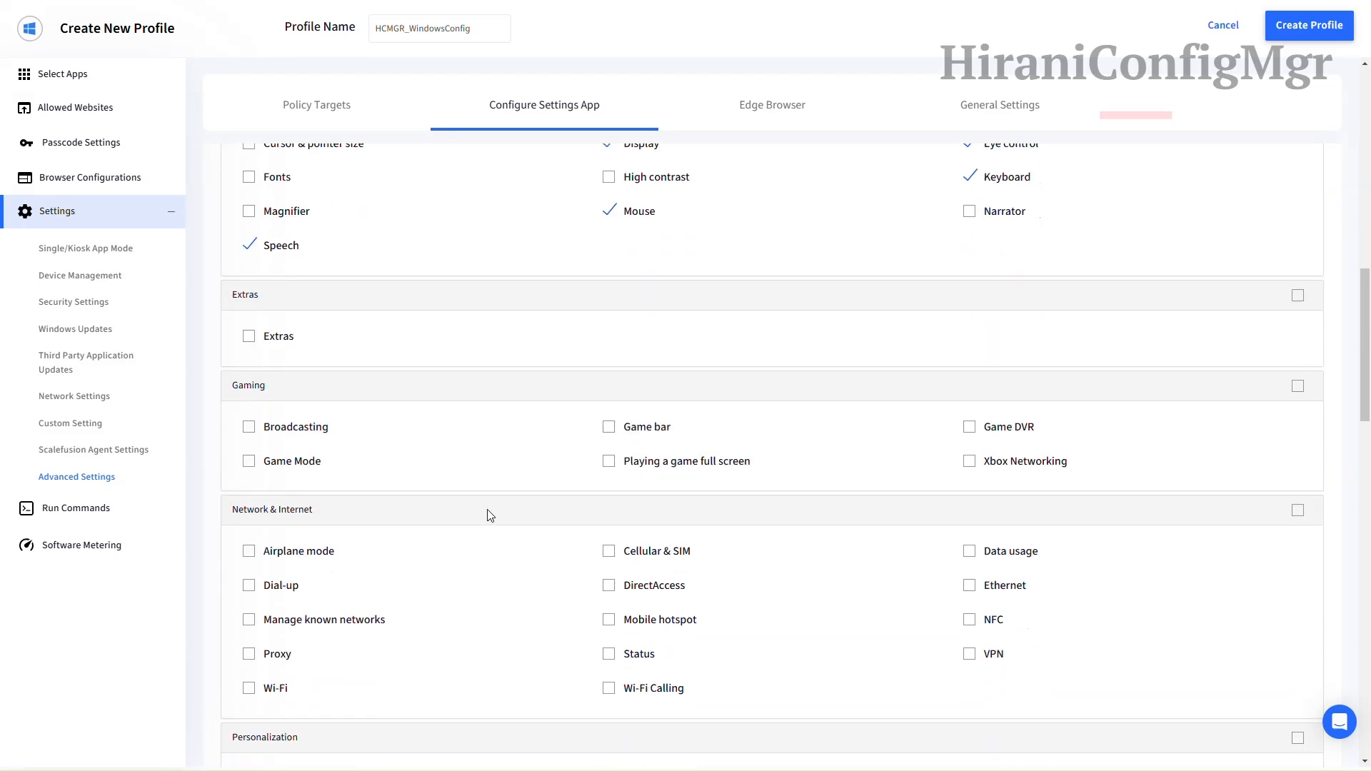
{"action": "scroll", "coordinate": [490, 516], "scroll_direction": "down", "scroll_amount": 1}
{"action": "left_click", "coordinate": [325, 484]}
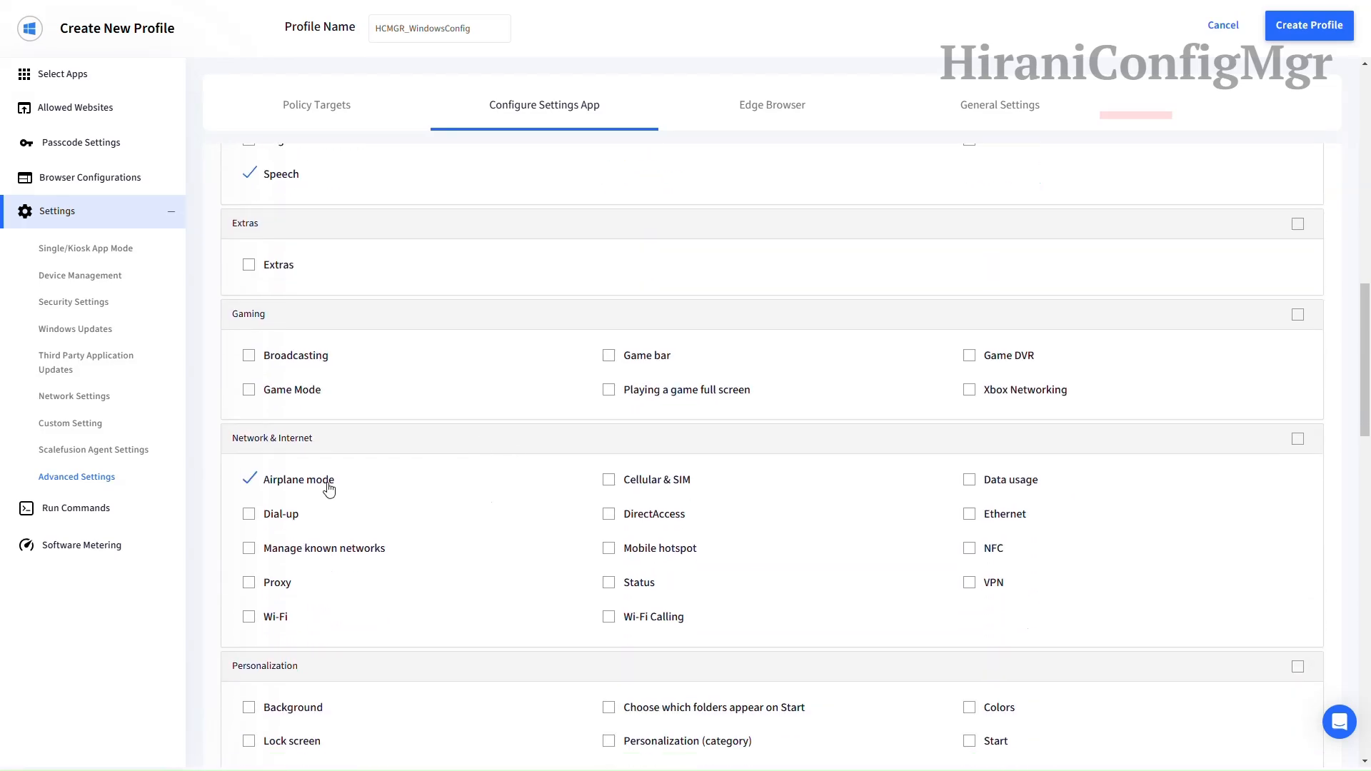
{"action": "left_click", "coordinate": [686, 488]}
{"action": "left_click", "coordinate": [971, 486]}
{"action": "left_click", "coordinate": [975, 517]}
{"action": "left_click", "coordinate": [671, 549]}
{"action": "left_click", "coordinate": [347, 554]}
{"action": "left_click", "coordinate": [978, 593]}
{"action": "left_click", "coordinate": [264, 619]}
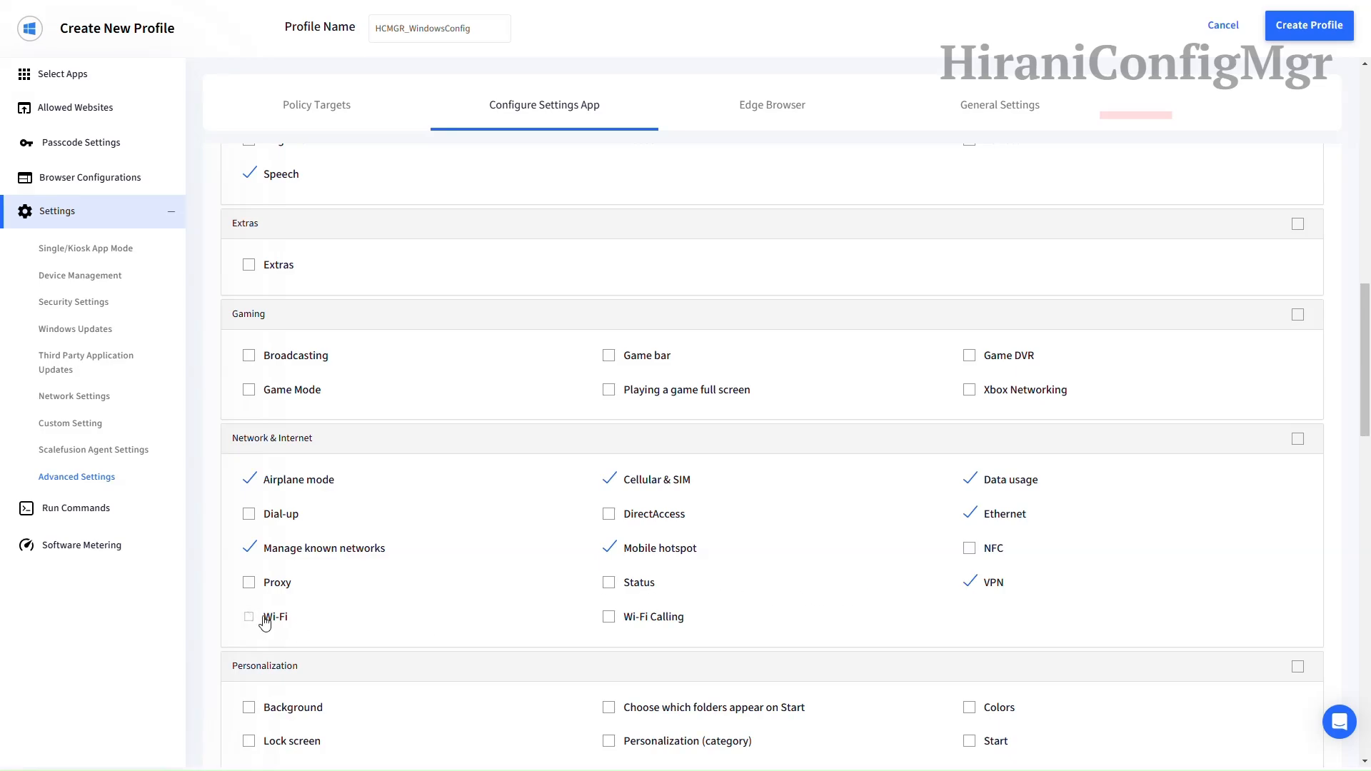
{"action": "left_click", "coordinate": [626, 585]}
Step: Tick Privacy pages Camera, Calendar, File system, Email, Location, General and Phone calls
{"action": "scroll", "coordinate": [447, 550], "scroll_direction": "down", "scroll_amount": 5}
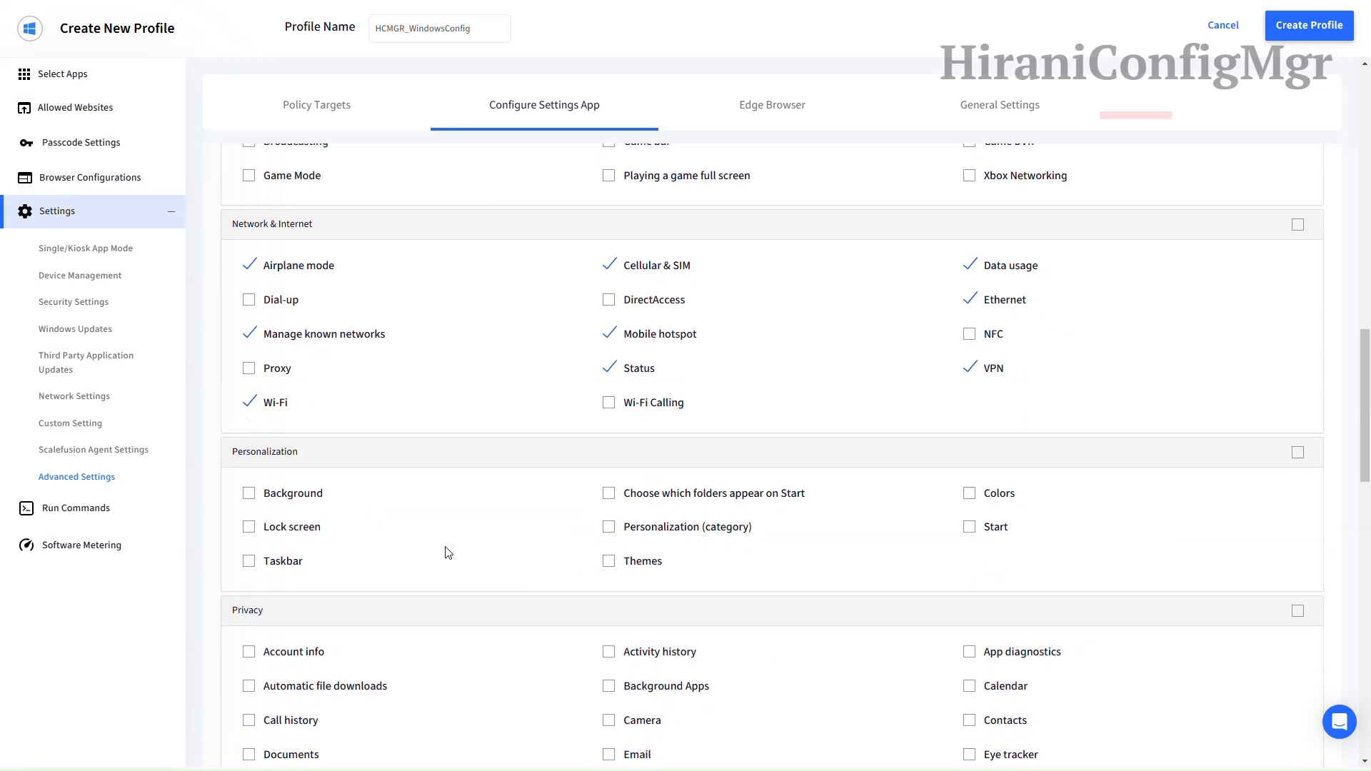
{"action": "scroll", "coordinate": [530, 462], "scroll_direction": "down", "scroll_amount": 2}
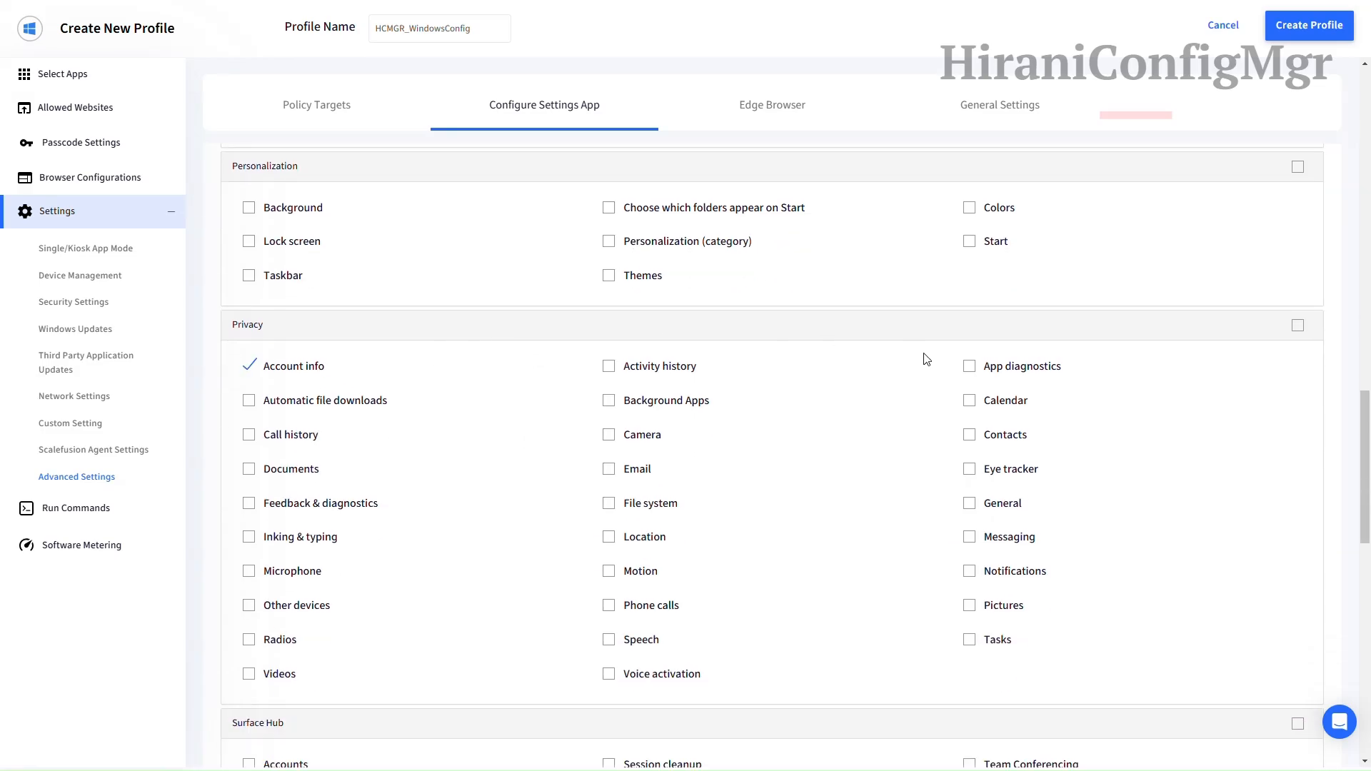
{"action": "scroll", "coordinate": [928, 359], "scroll_direction": "down", "scroll_amount": 1}
{"action": "left_click", "coordinate": [638, 373]}
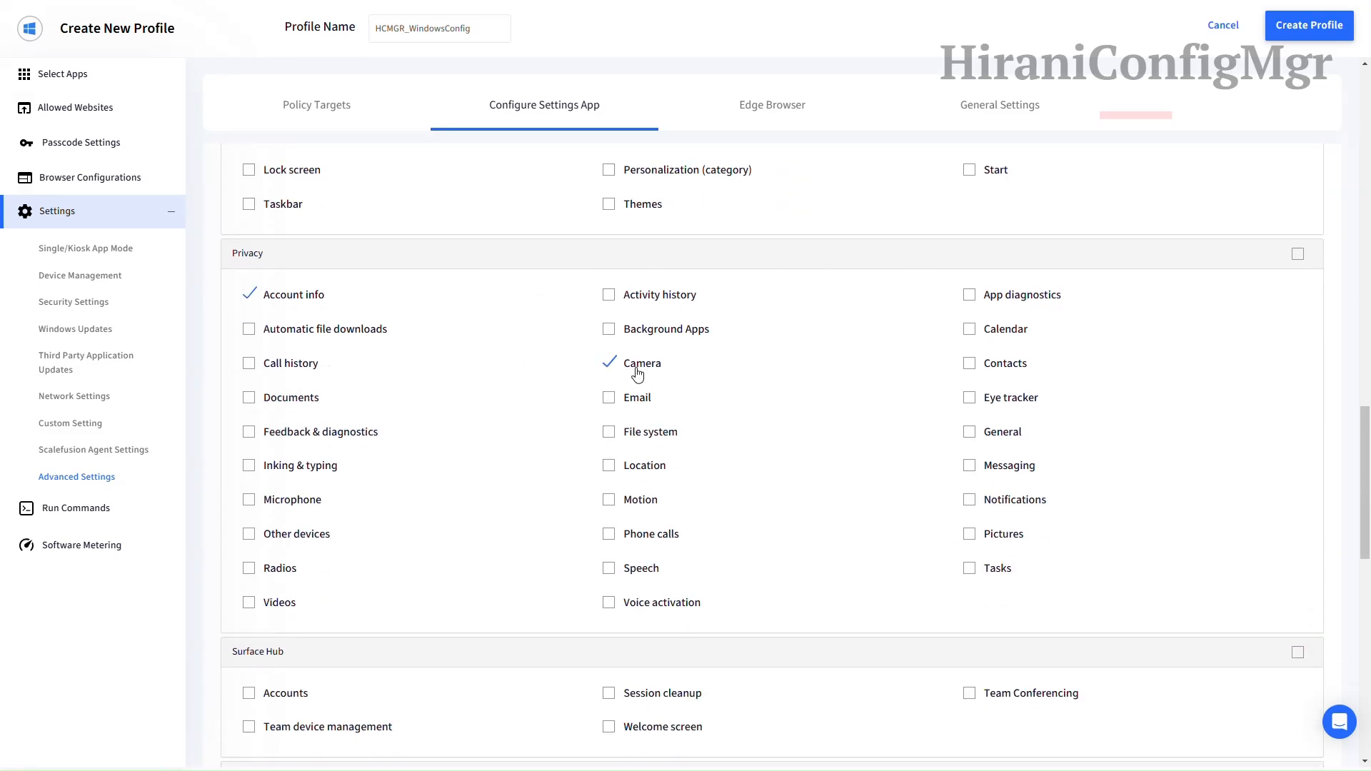
{"action": "left_click", "coordinate": [1012, 334]}
{"action": "left_click", "coordinate": [669, 442]}
{"action": "left_click", "coordinate": [632, 402]}
{"action": "left_click", "coordinate": [630, 468]}
{"action": "left_click", "coordinate": [997, 437]}
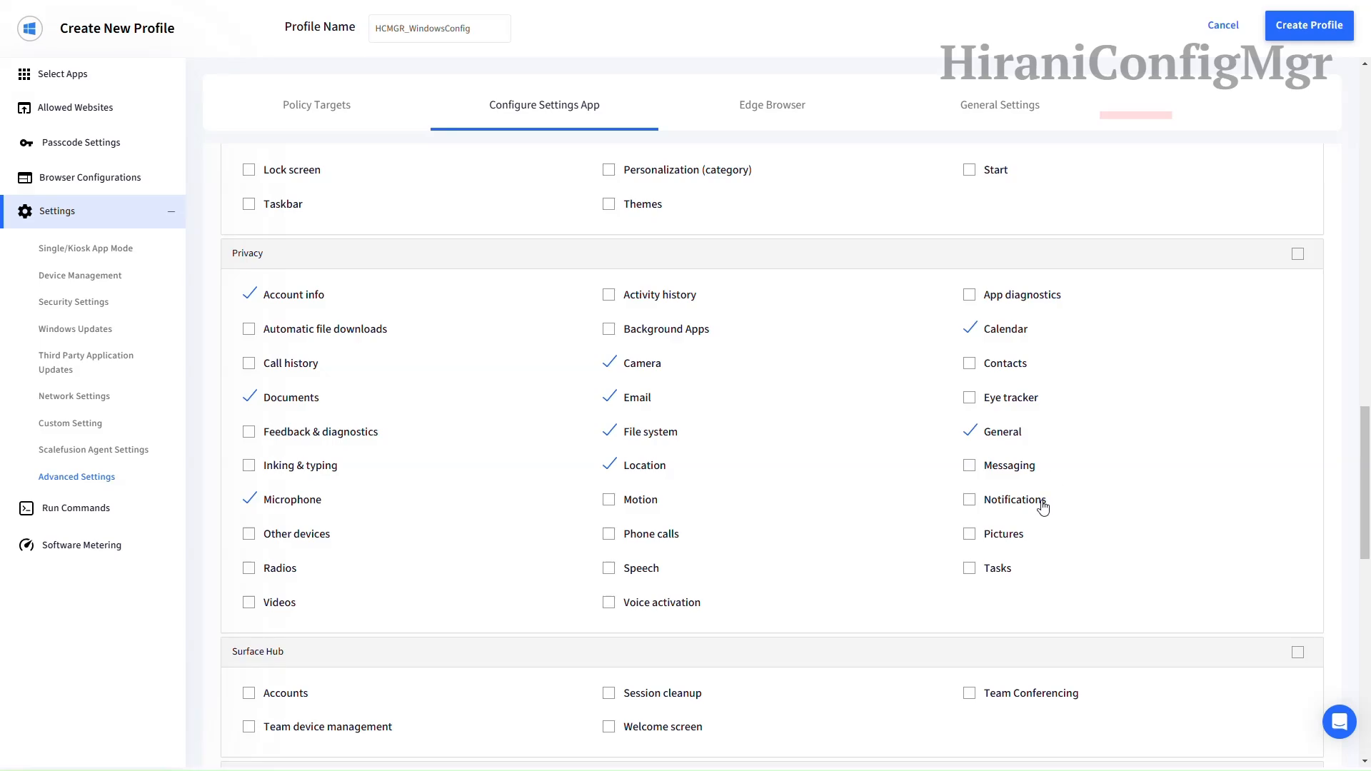
{"action": "left_click", "coordinate": [633, 535]}
Step: Tick System pages About, Battery Saver, Battery use, Clipboard and both Display pages
{"action": "scroll", "coordinate": [1060, 562], "scroll_direction": "down", "scroll_amount": 1}
{"action": "scroll", "coordinate": [891, 508], "scroll_direction": "down", "scroll_amount": 6}
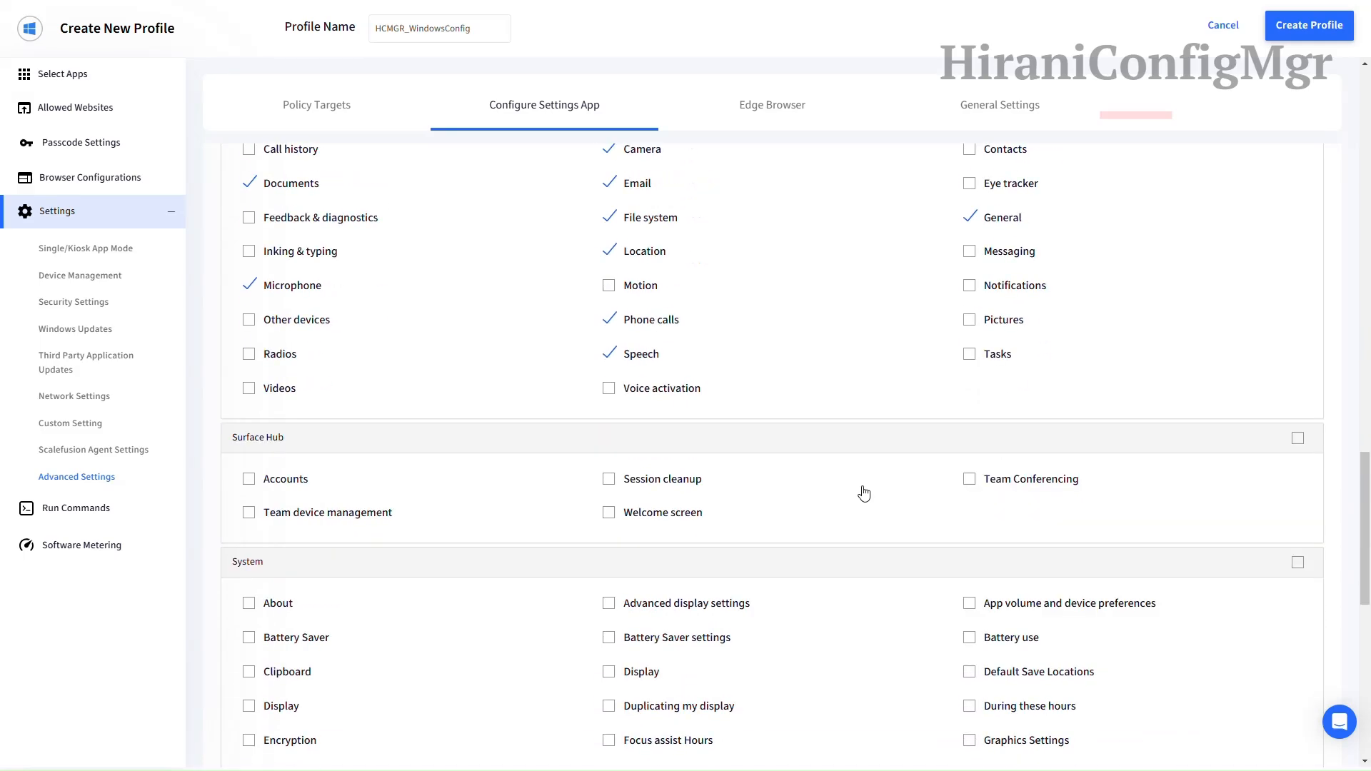
{"action": "left_click", "coordinate": [270, 320]}
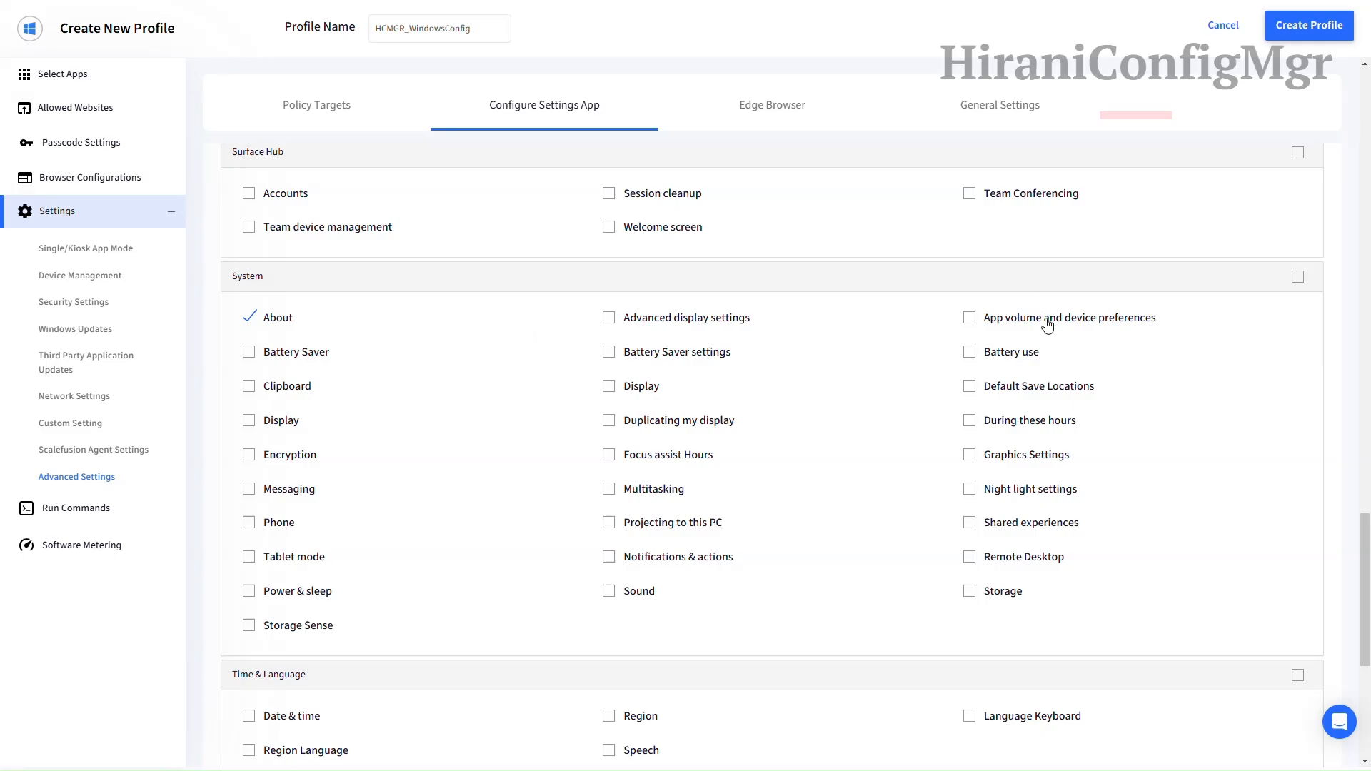
{"action": "left_click", "coordinate": [303, 351]}
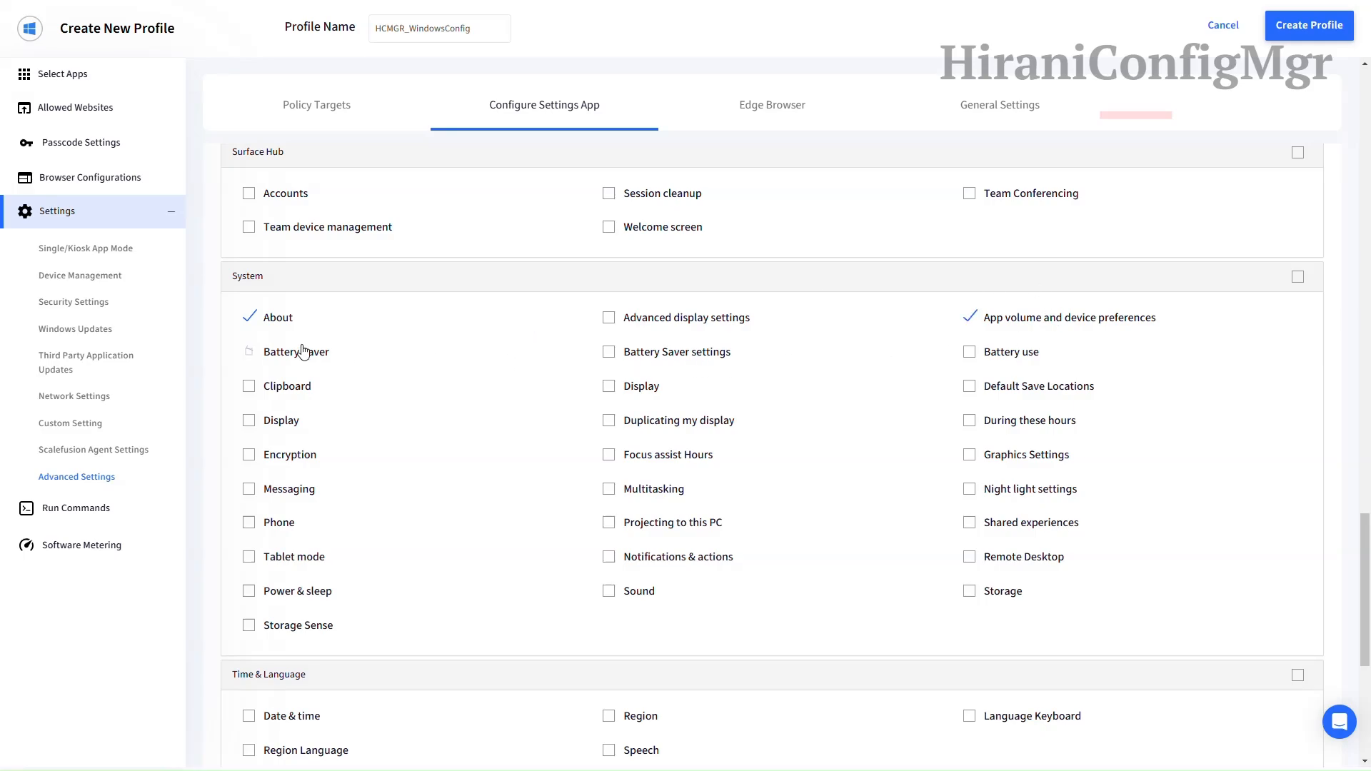
{"action": "left_click", "coordinate": [661, 353]}
{"action": "left_click", "coordinate": [722, 361]}
{"action": "left_click", "coordinate": [1000, 354]}
{"action": "left_click", "coordinate": [299, 389]}
{"action": "left_click", "coordinate": [623, 399]}
{"action": "left_click", "coordinate": [283, 425]}
Step: Tick Encryption, Graphics Settings, Multitasking, Night light, Storage and Windows Update
{"action": "scroll", "coordinate": [488, 423], "scroll_direction": "down", "scroll_amount": 1}
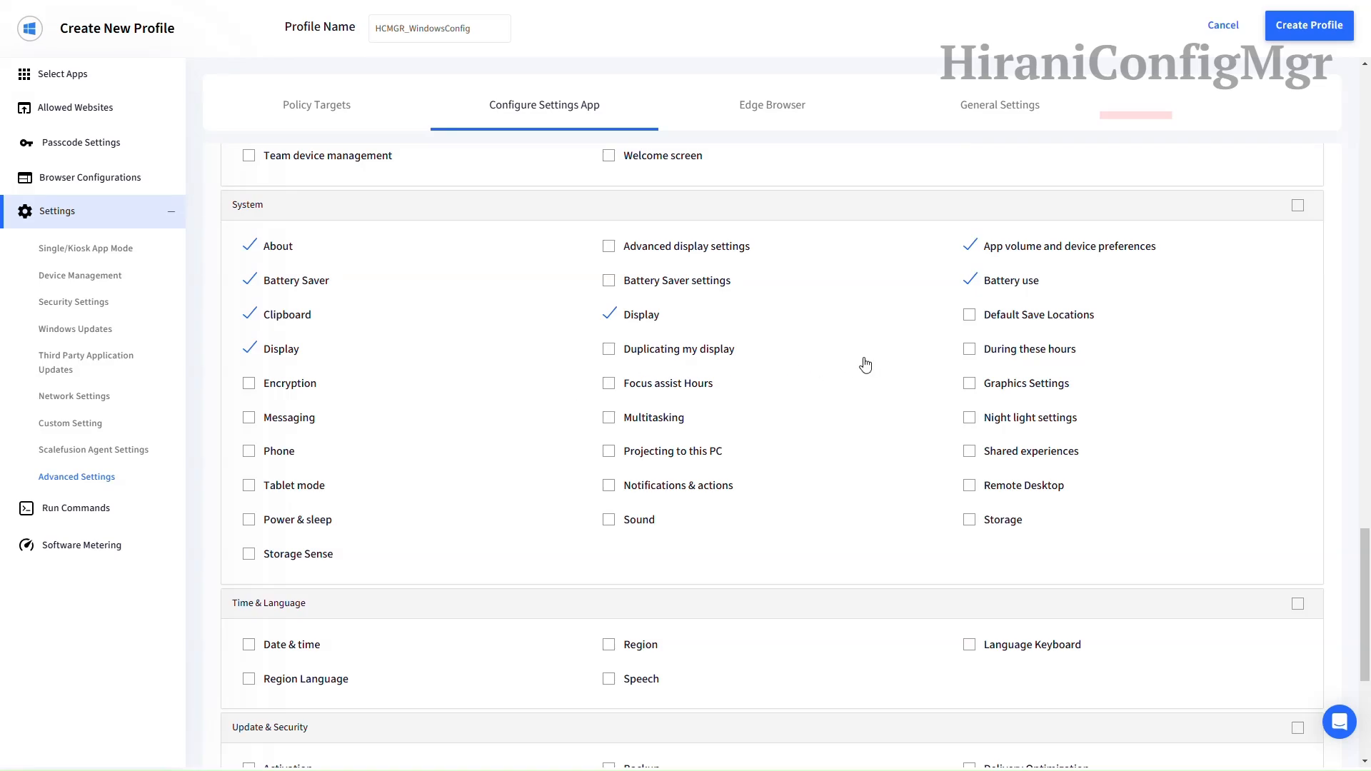
{"action": "left_click", "coordinate": [319, 385]}
{"action": "left_click", "coordinate": [1028, 384]}
{"action": "left_click", "coordinate": [614, 420]}
{"action": "left_click", "coordinate": [969, 419]}
{"action": "left_click", "coordinate": [992, 521]}
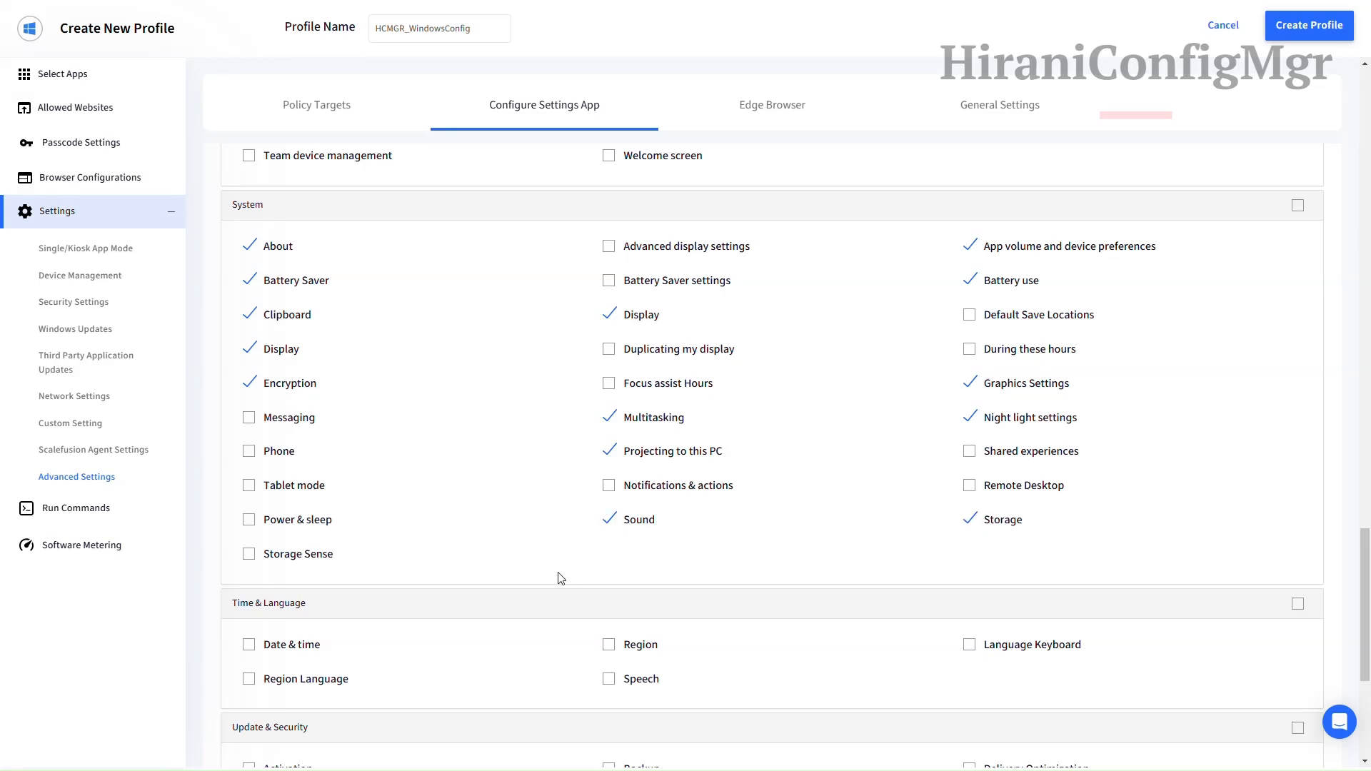
{"action": "scroll", "coordinate": [539, 569], "scroll_direction": "down", "scroll_amount": 5}
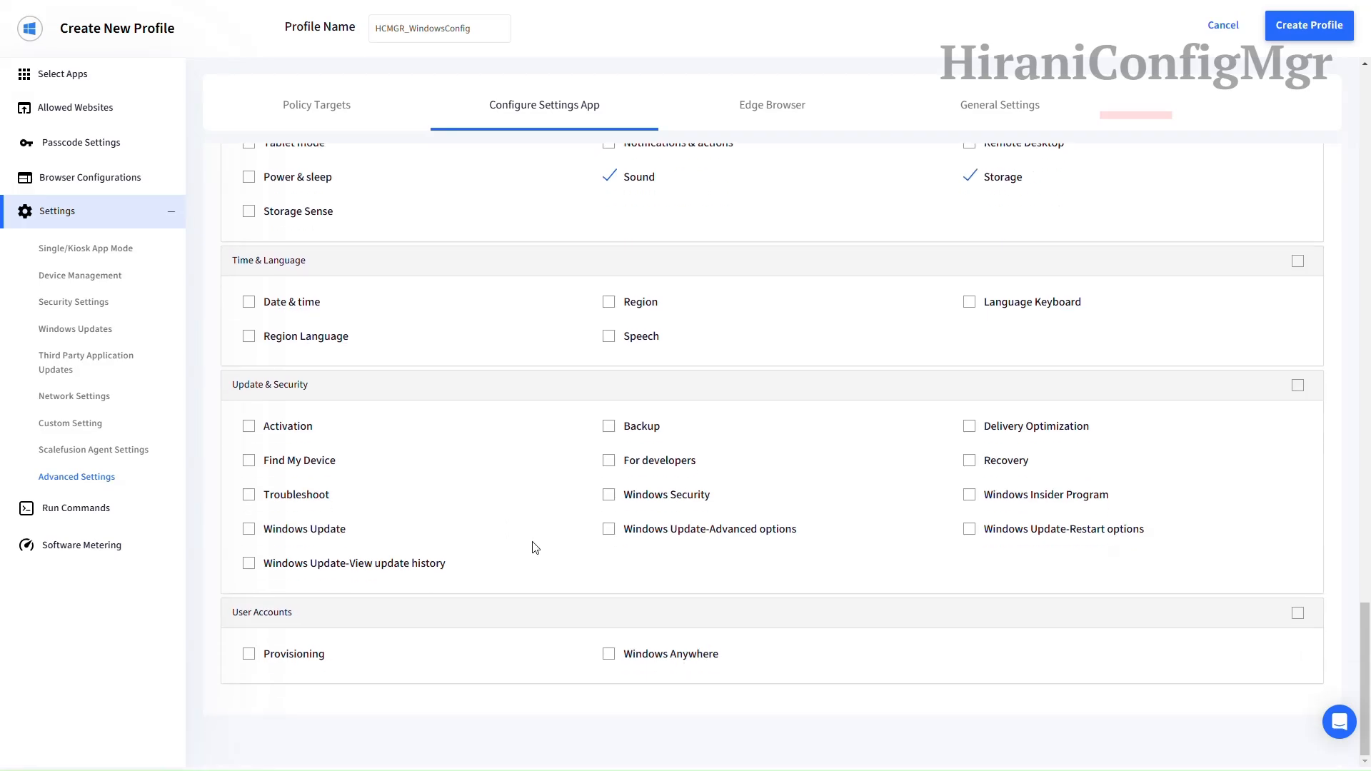
{"action": "left_click", "coordinate": [332, 531]}
{"action": "left_click", "coordinate": [765, 104]}
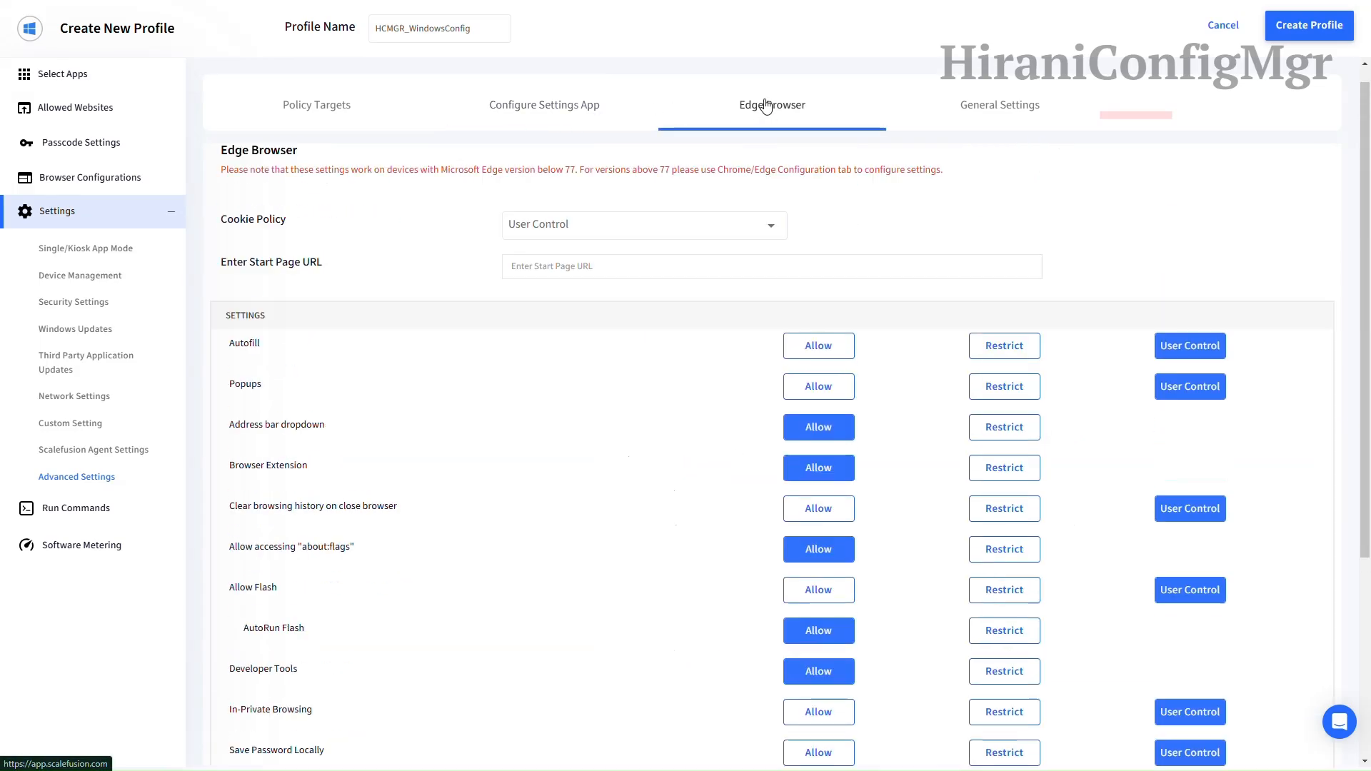
{"action": "left_click", "coordinate": [666, 253]}
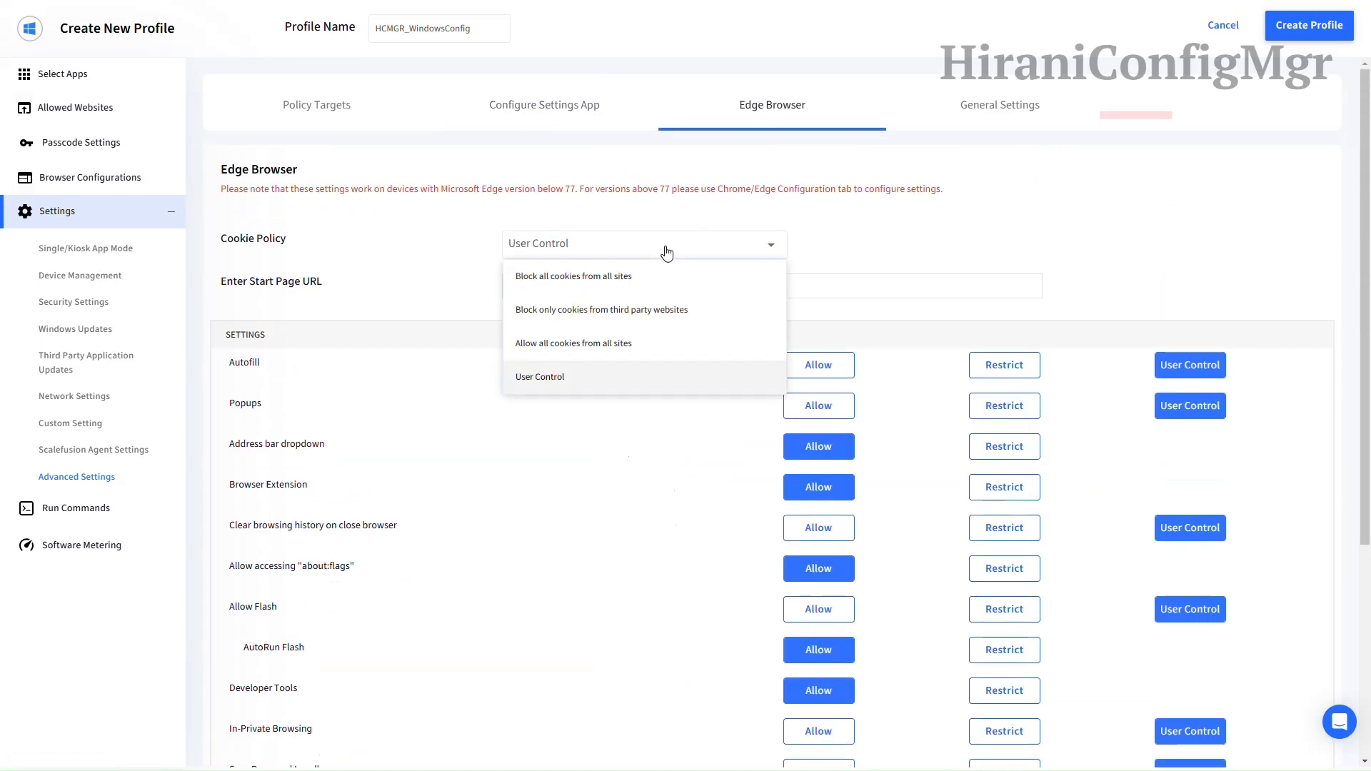
{"action": "left_click", "coordinate": [666, 253]}
{"action": "left_click", "coordinate": [631, 288]}
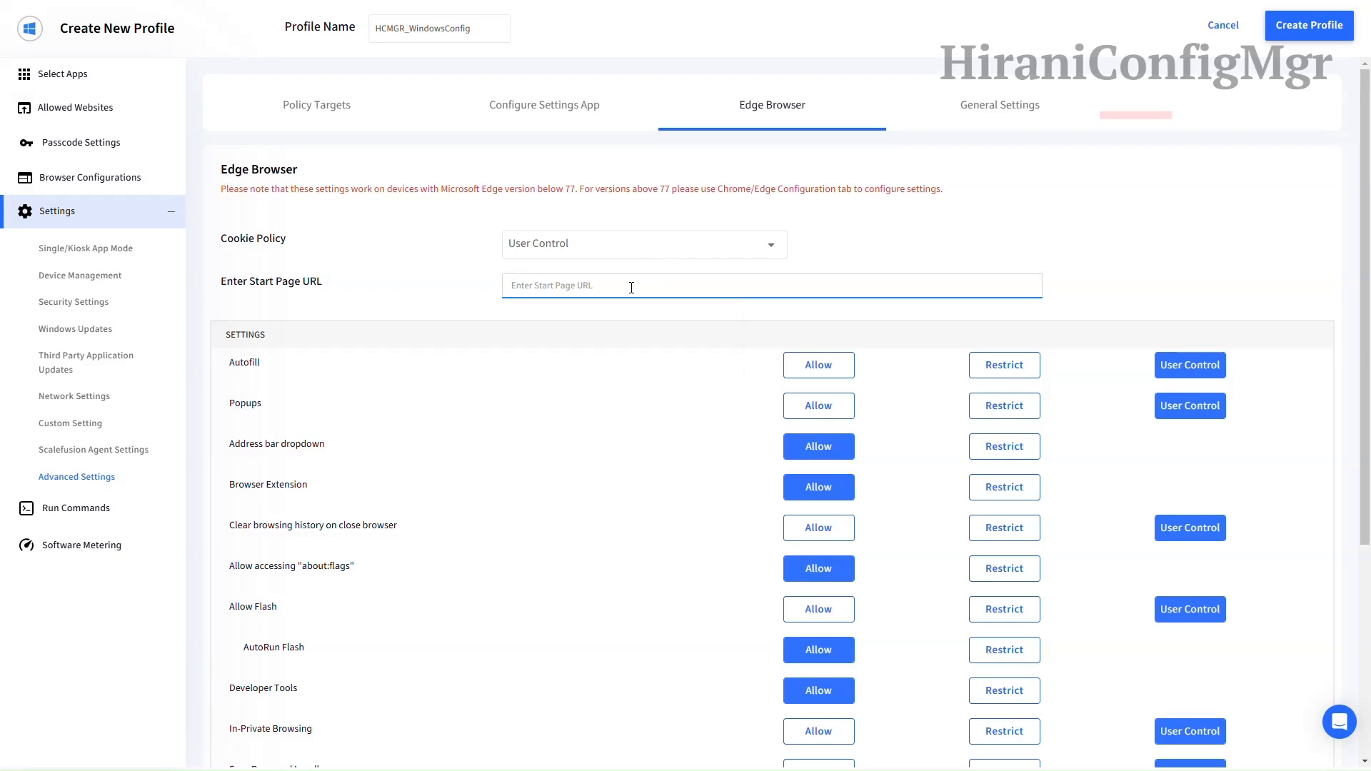
{"action": "left_click", "coordinate": [632, 287]}
{"action": "left_click", "coordinate": [640, 324]}
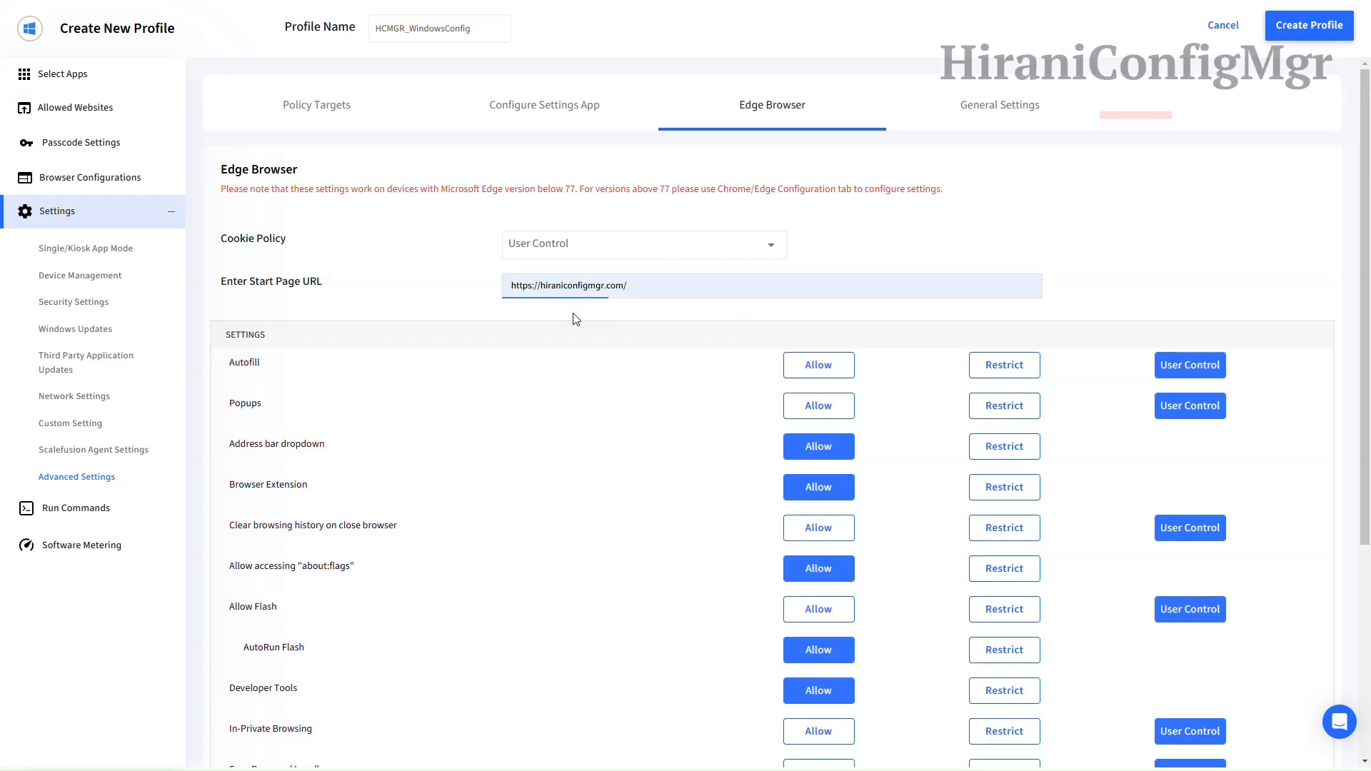
Step: Restrict Autofill, Popups, Browser Extensions and Developer Tools in Edge
{"action": "scroll", "coordinate": [575, 319], "scroll_direction": "down", "scroll_amount": 1}
{"action": "scroll", "coordinate": [576, 319], "scroll_direction": "down", "scroll_amount": 1}
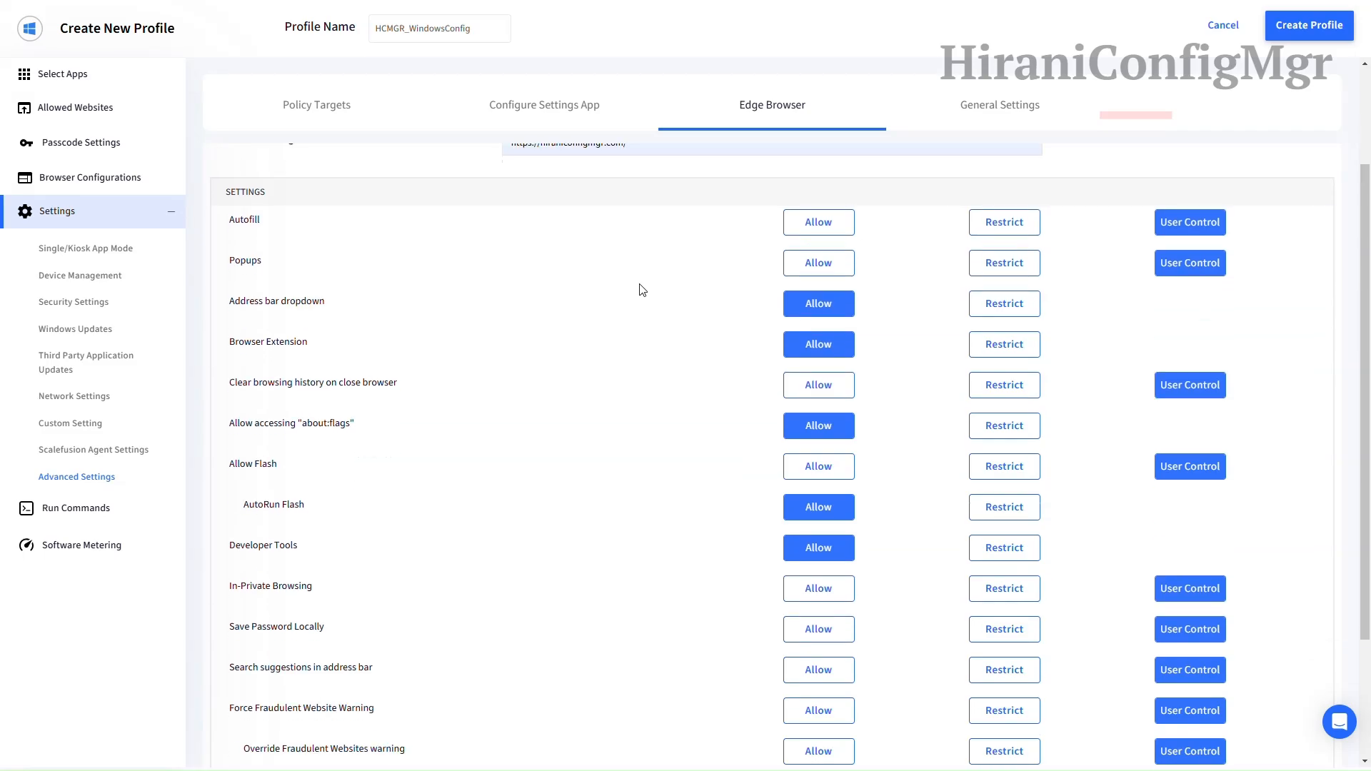
{"action": "left_click", "coordinate": [991, 222]}
{"action": "left_click", "coordinate": [996, 265]}
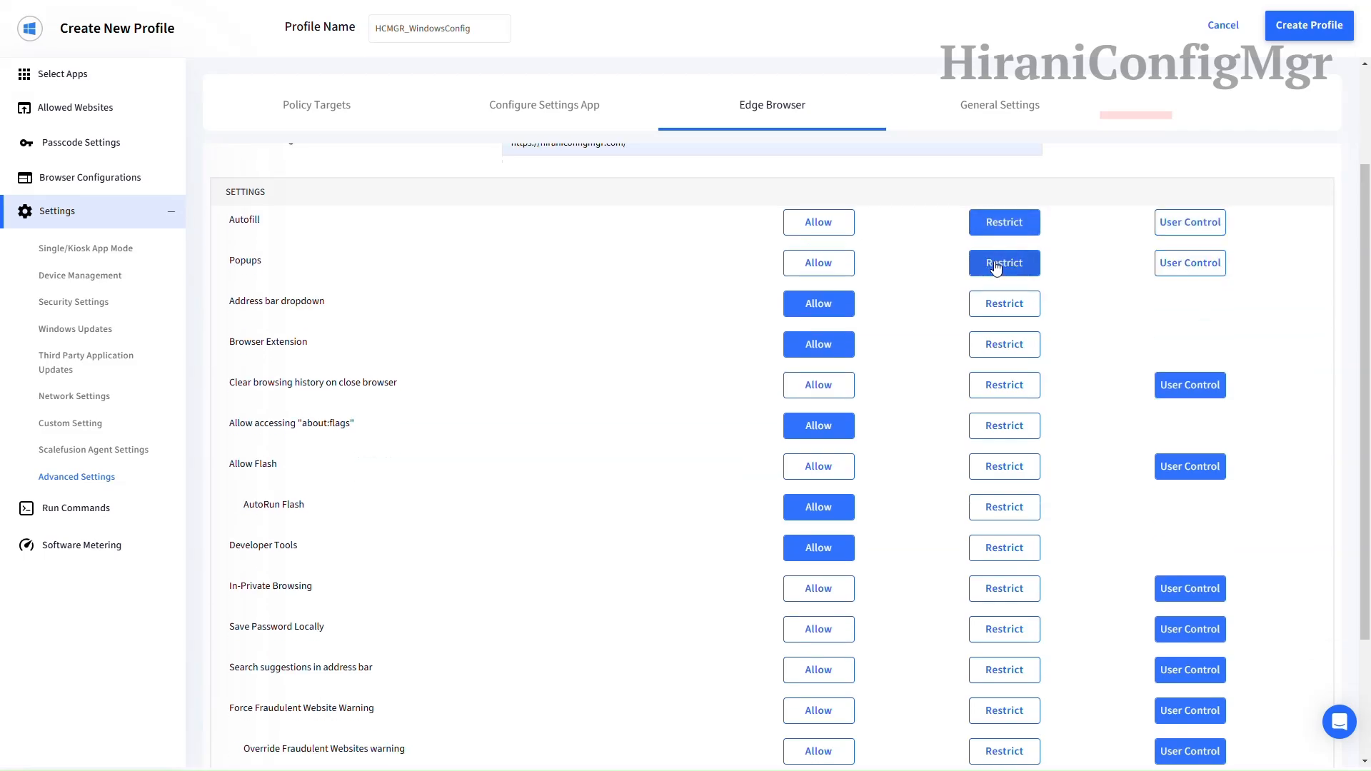
{"action": "scroll", "coordinate": [1035, 257], "scroll_direction": "down", "scroll_amount": 1}
{"action": "scroll", "coordinate": [1071, 250], "scroll_direction": "down", "scroll_amount": 1}
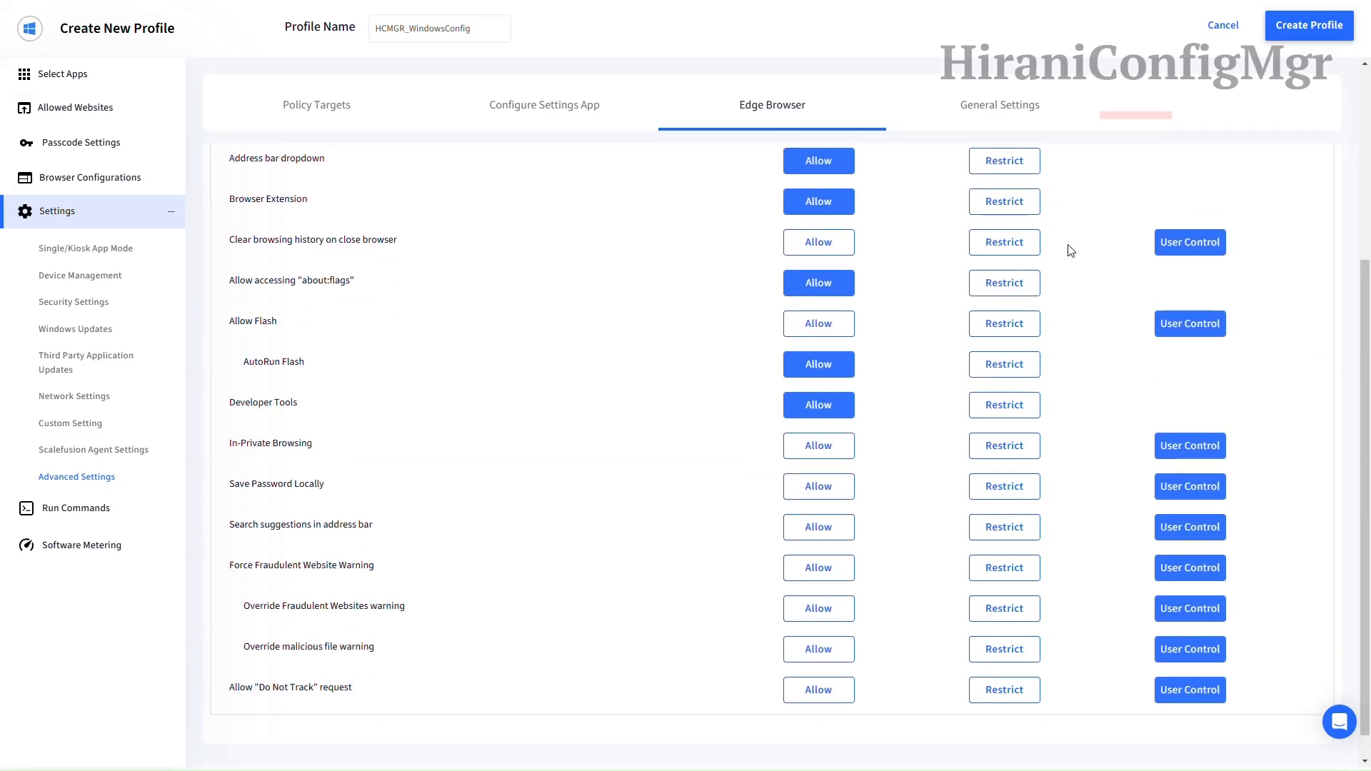
{"action": "left_click", "coordinate": [1004, 201]}
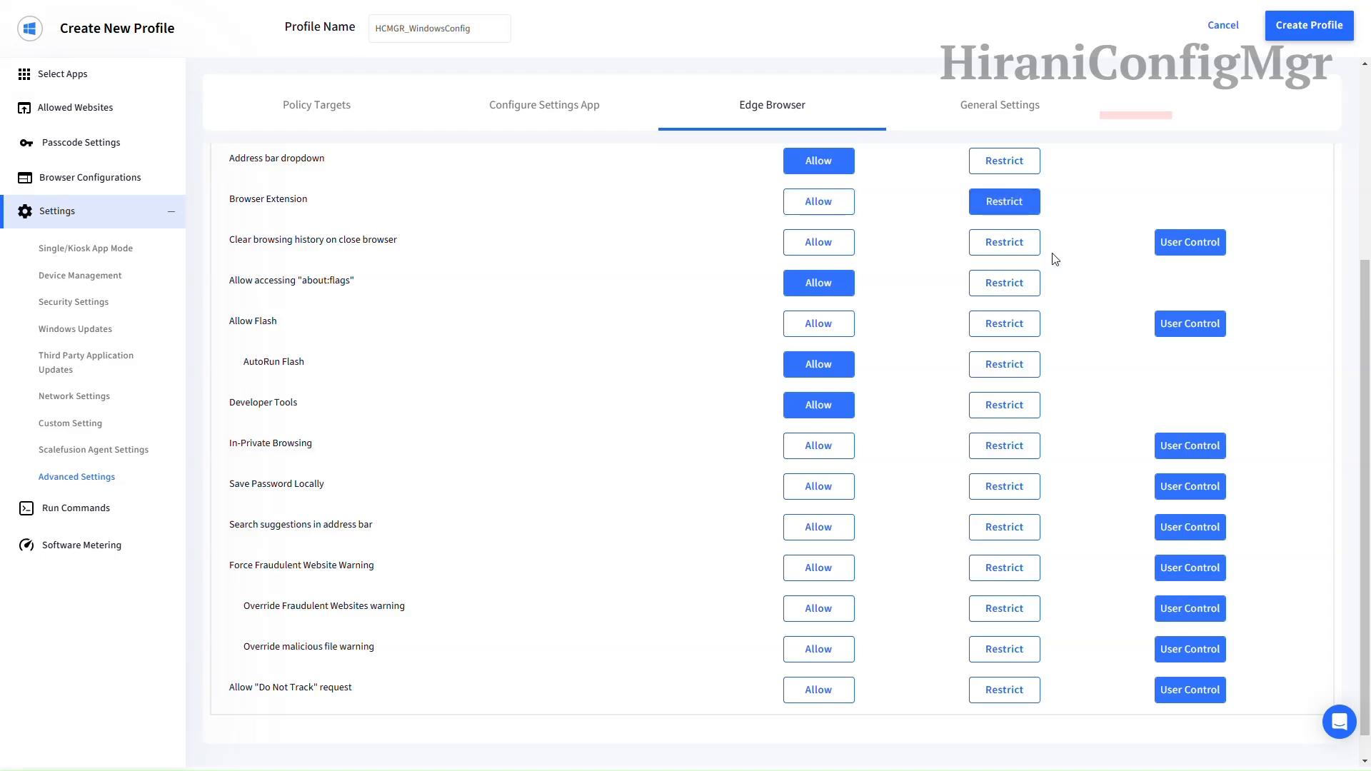
{"action": "scroll", "coordinate": [1055, 259], "scroll_direction": "down", "scroll_amount": 1}
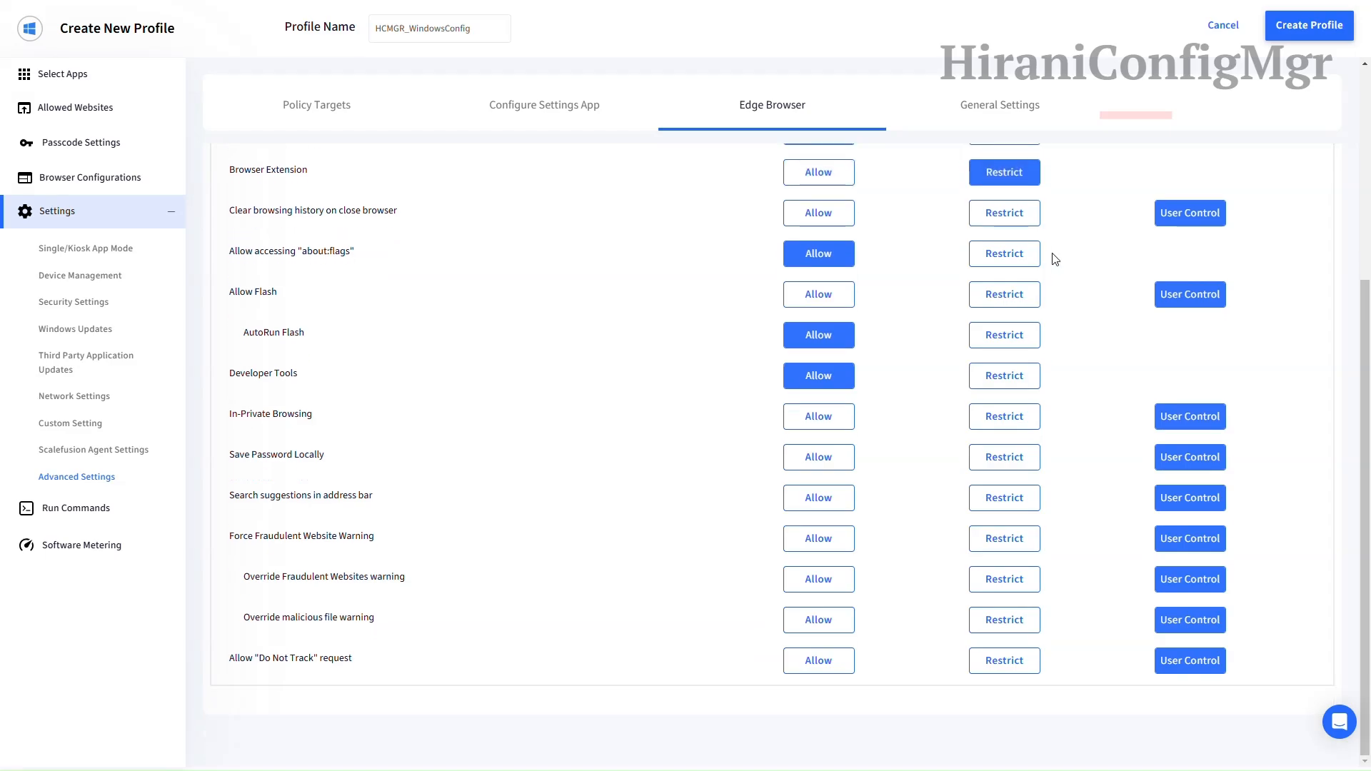
{"action": "left_click", "coordinate": [1004, 375]}
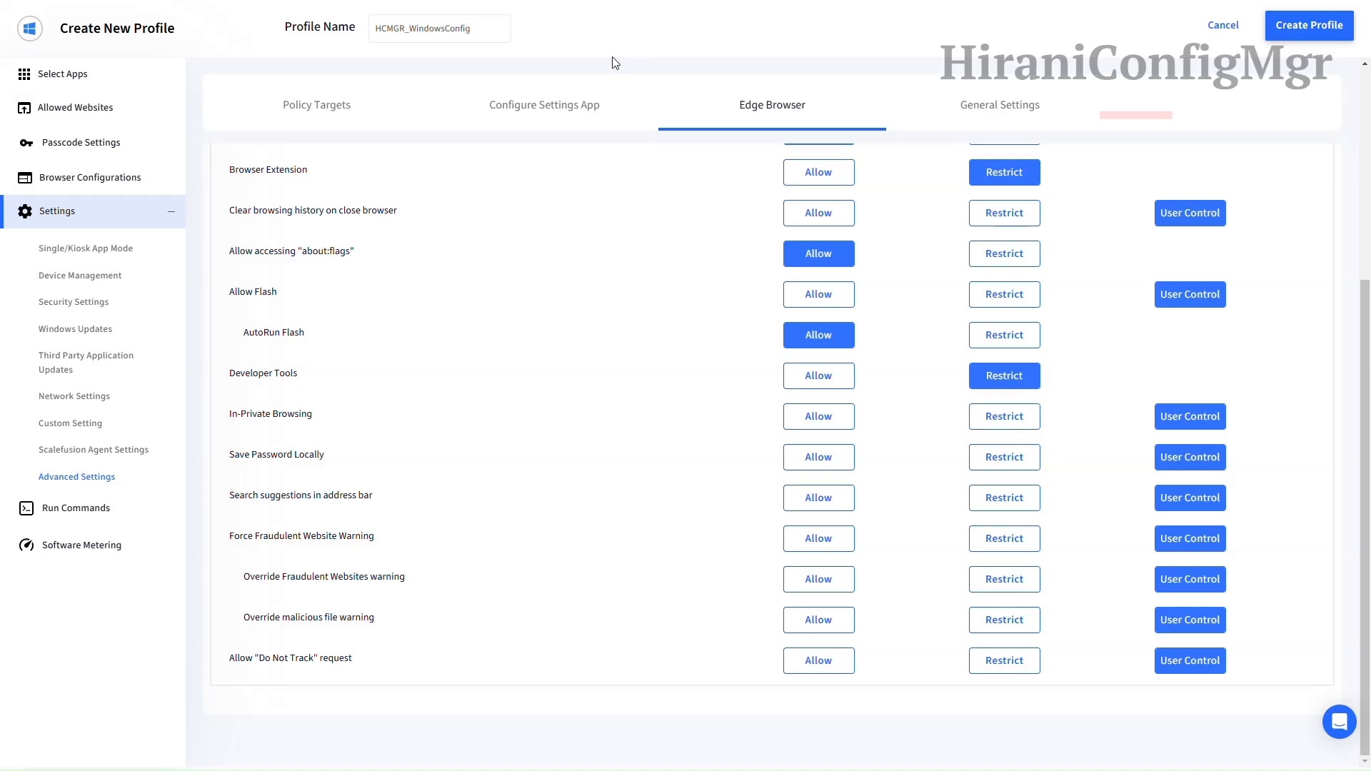
Step: Restrict clearing history on close, saving passwords, search suggestions and warning overrides; force fraudulent-site warnings
{"action": "left_click", "coordinate": [1007, 216]}
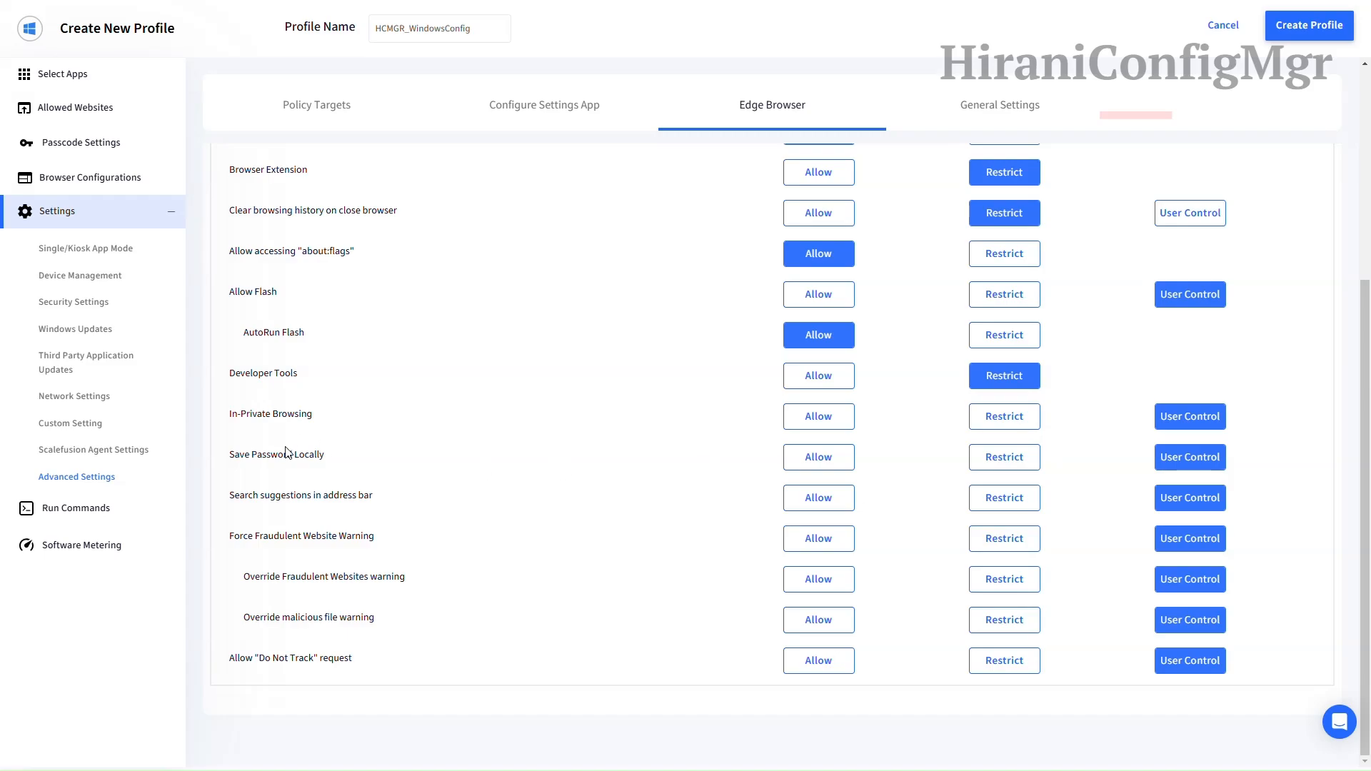
{"action": "left_click", "coordinate": [987, 464]}
{"action": "left_click", "coordinate": [1003, 500]}
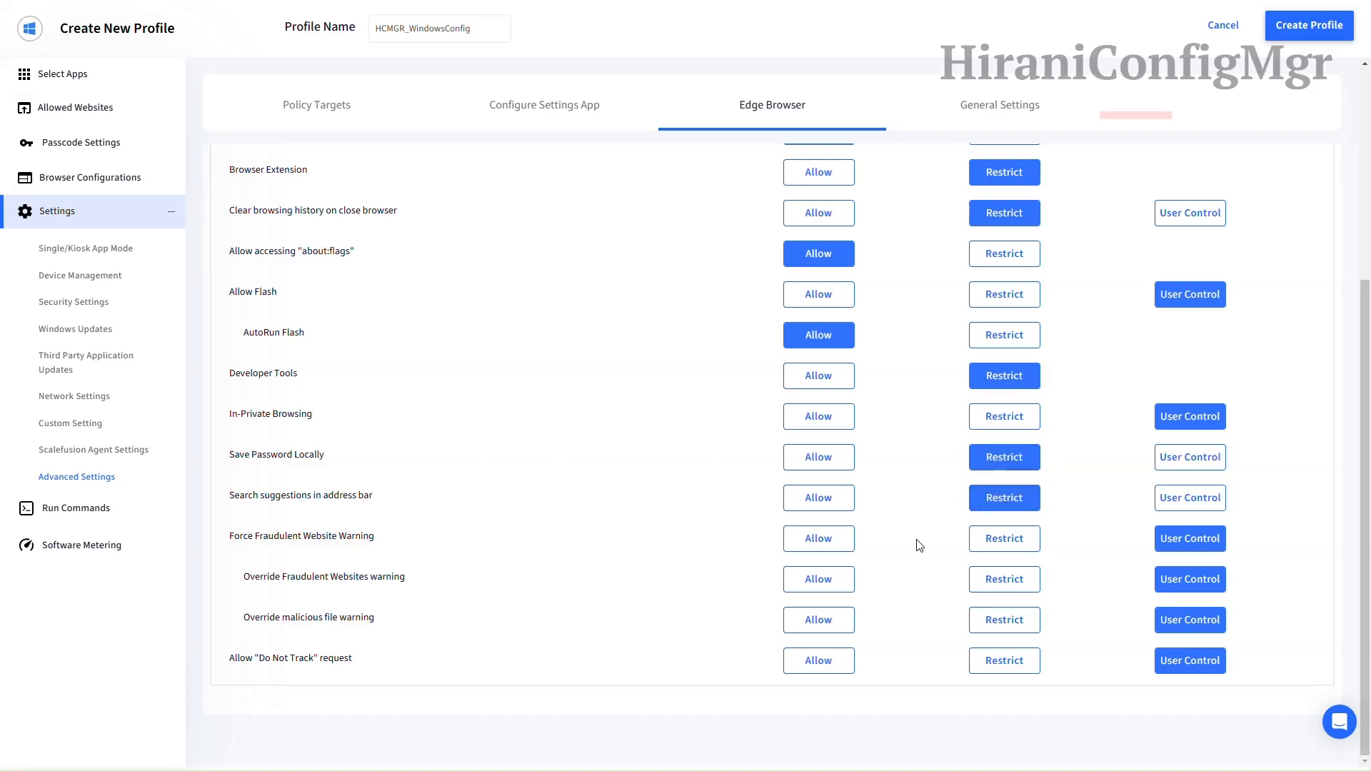
{"action": "left_click", "coordinate": [819, 539]}
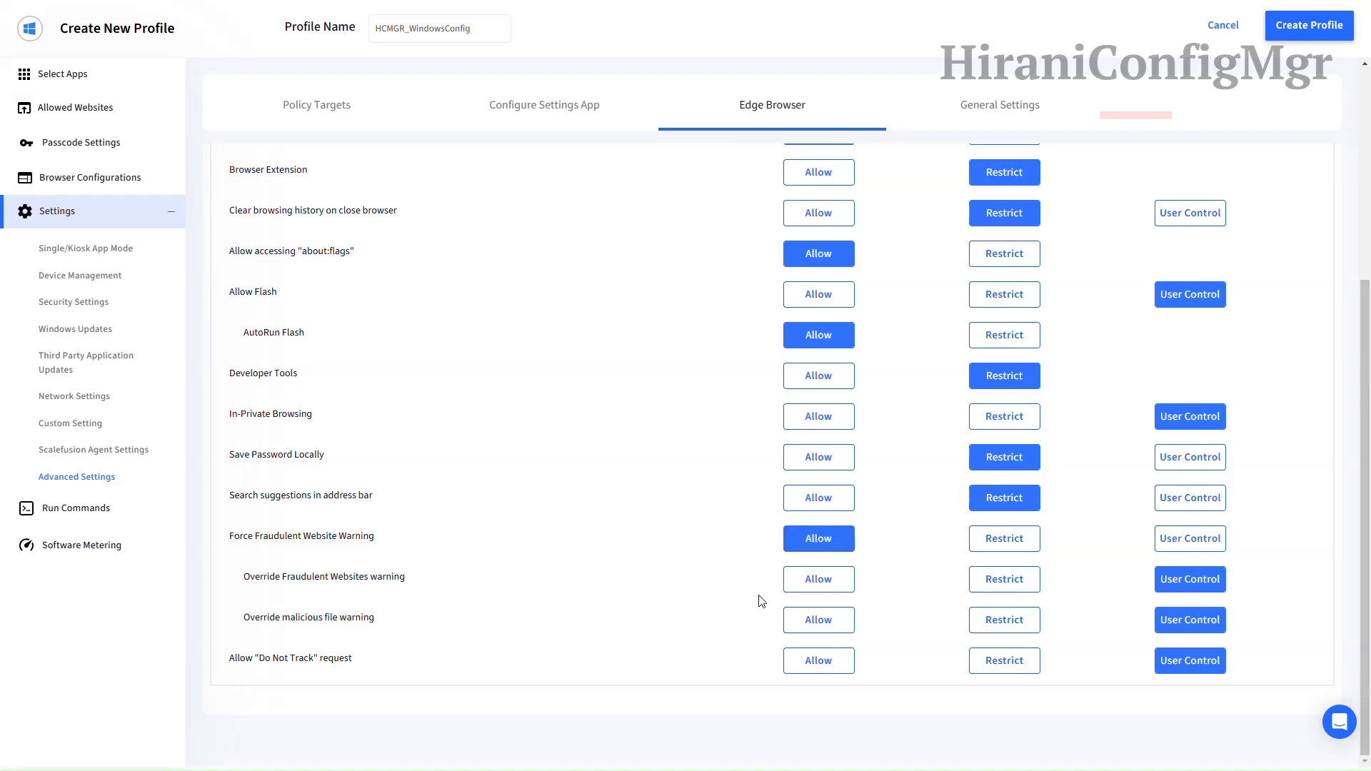
{"action": "left_click", "coordinate": [994, 580]}
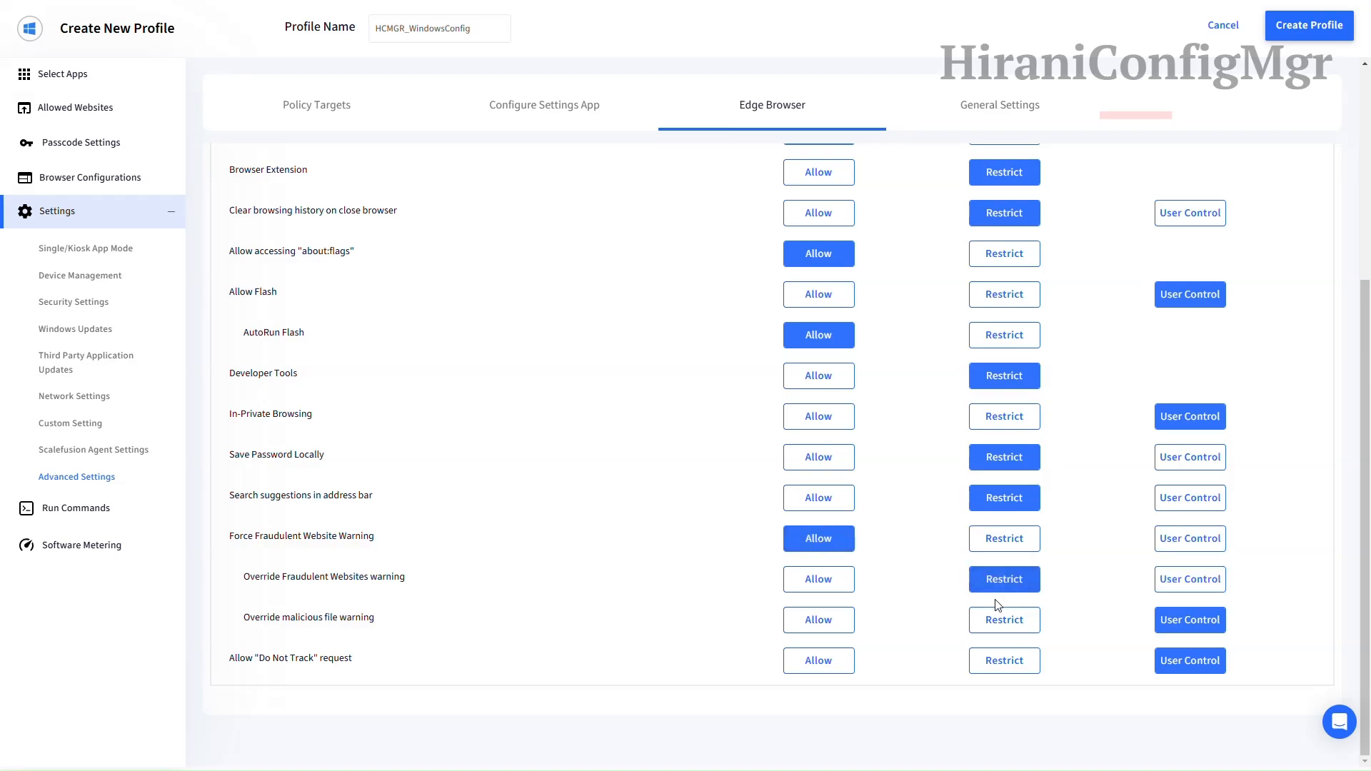
{"action": "left_click", "coordinate": [998, 619]}
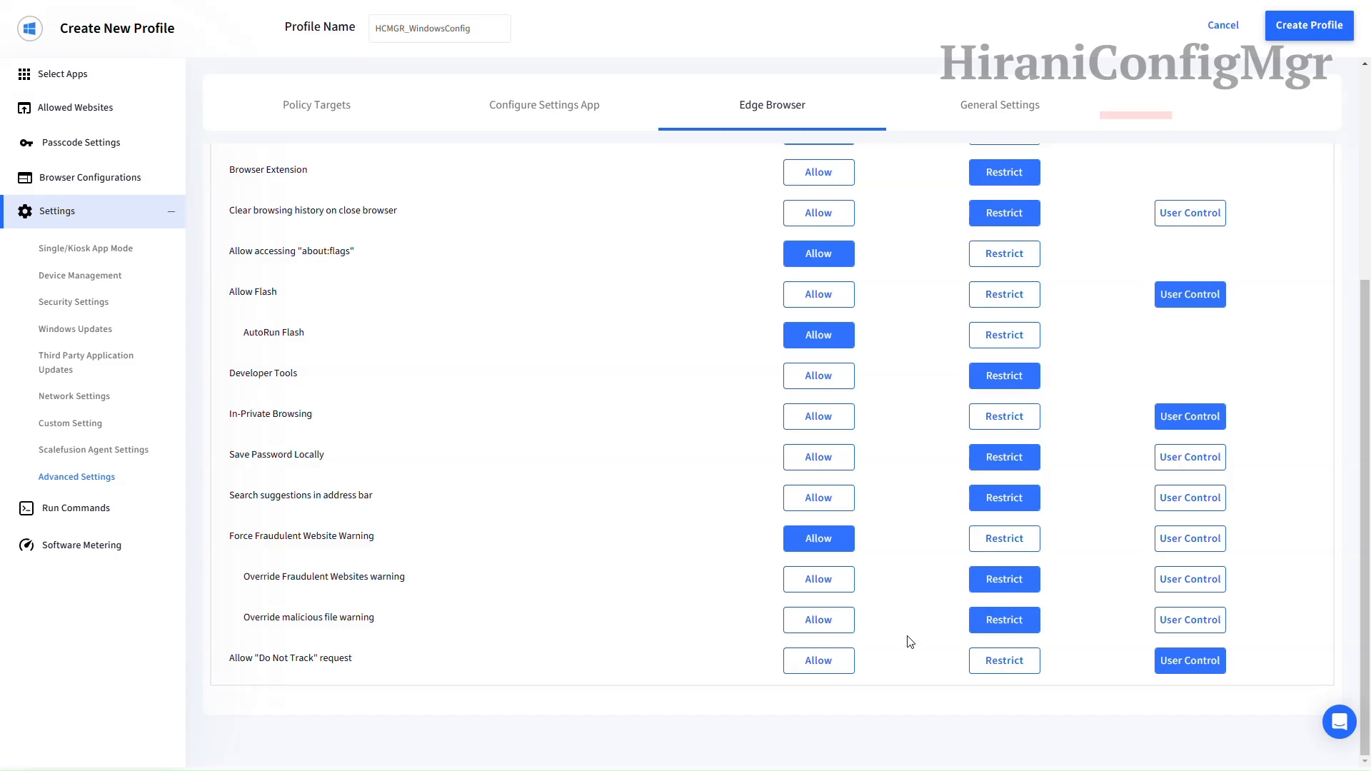
{"action": "left_click", "coordinate": [1019, 94]}
Step: Turn off USB/storage cards and Feedback Notifications, and hide the Music, Videos and Pictures folders
{"action": "left_click", "coordinate": [376, 298]}
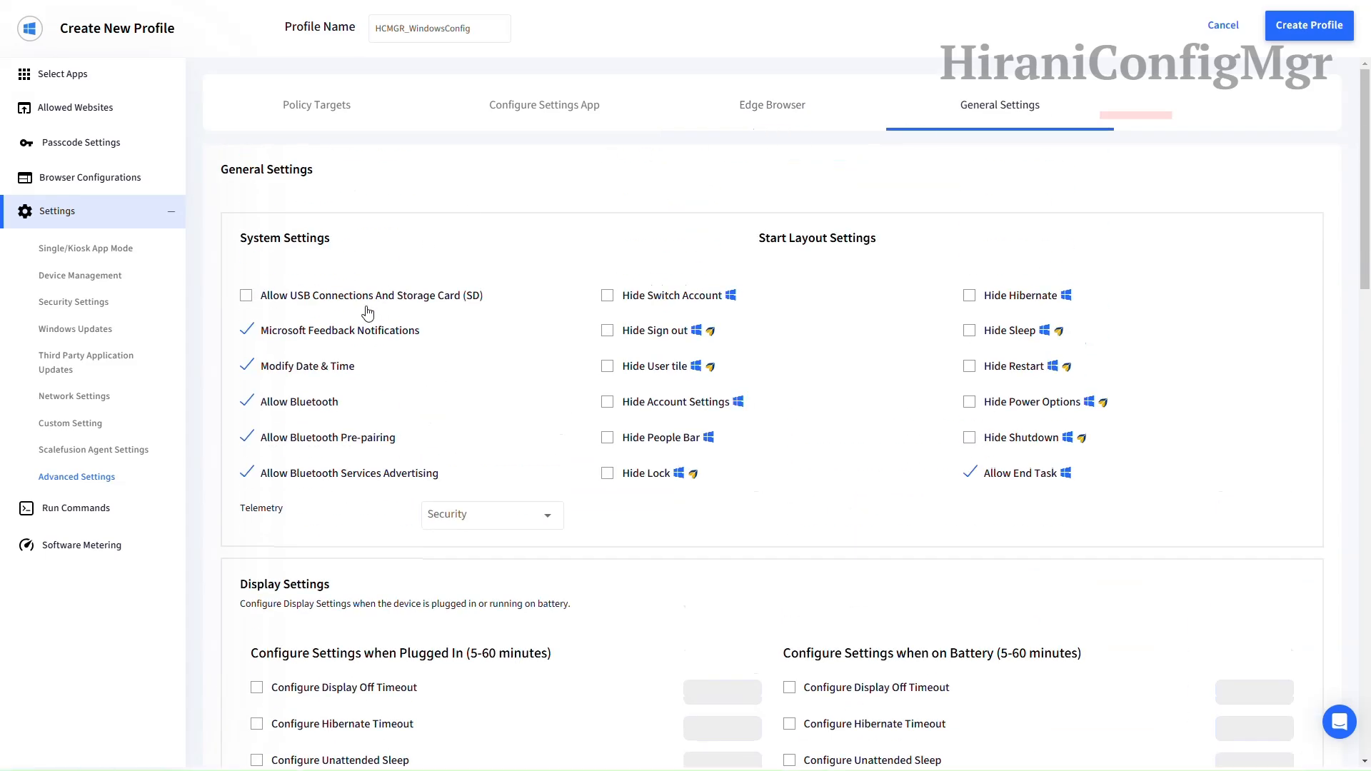
{"action": "left_click", "coordinate": [352, 332]}
{"action": "scroll", "coordinate": [507, 384], "scroll_direction": "down", "scroll_amount": 3}
{"action": "scroll", "coordinate": [621, 346], "scroll_direction": "down", "scroll_amount": 4}
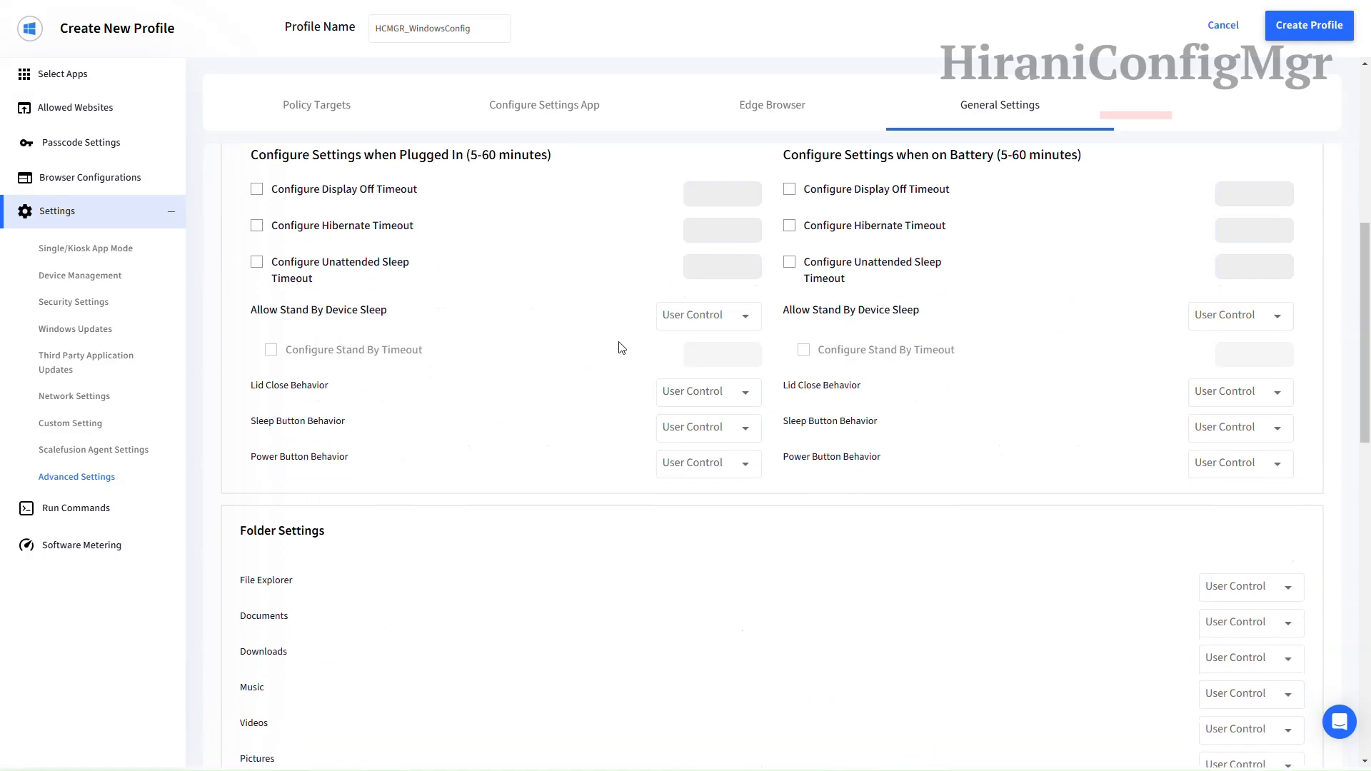
{"action": "scroll", "coordinate": [621, 347], "scroll_direction": "down", "scroll_amount": 3}
{"action": "scroll", "coordinate": [621, 347], "scroll_direction": "down", "scroll_amount": 2}
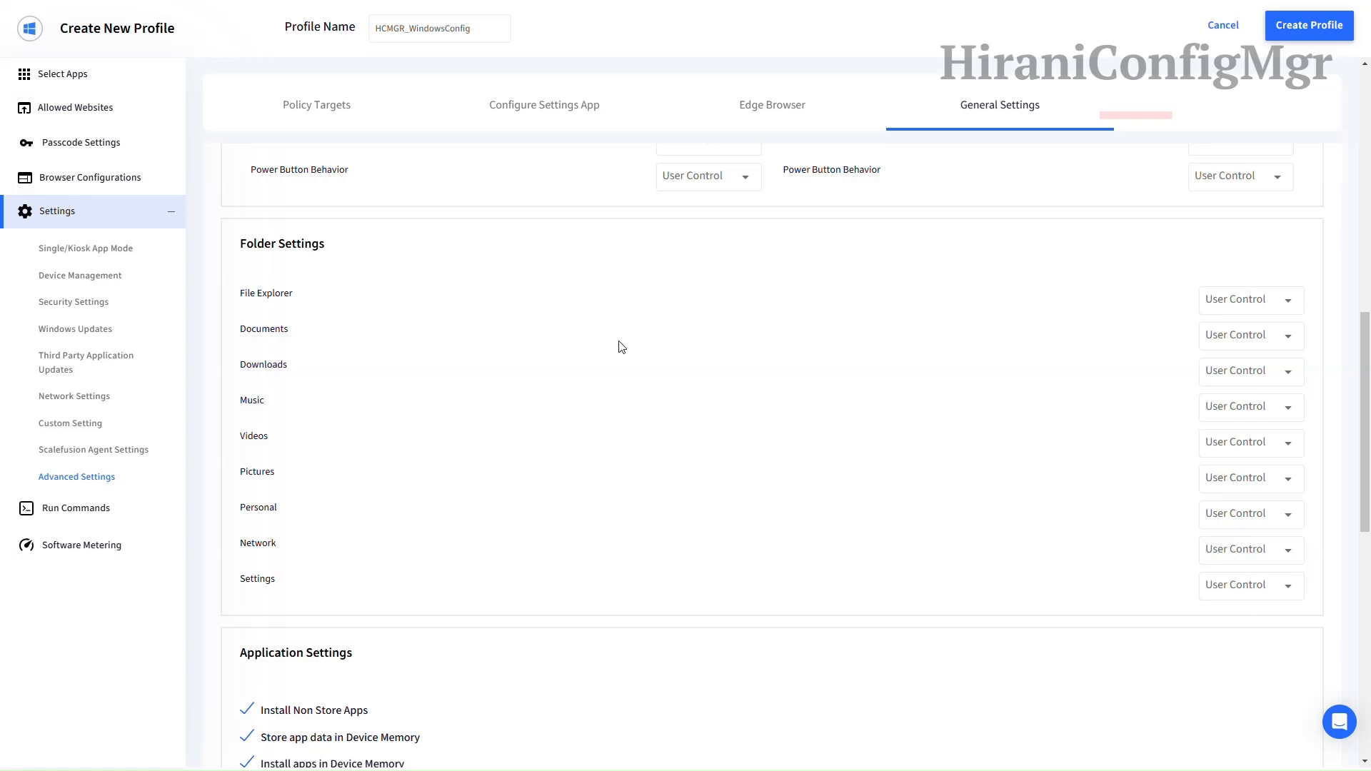
{"action": "left_click", "coordinate": [1217, 337]}
{"action": "left_click", "coordinate": [1222, 379]}
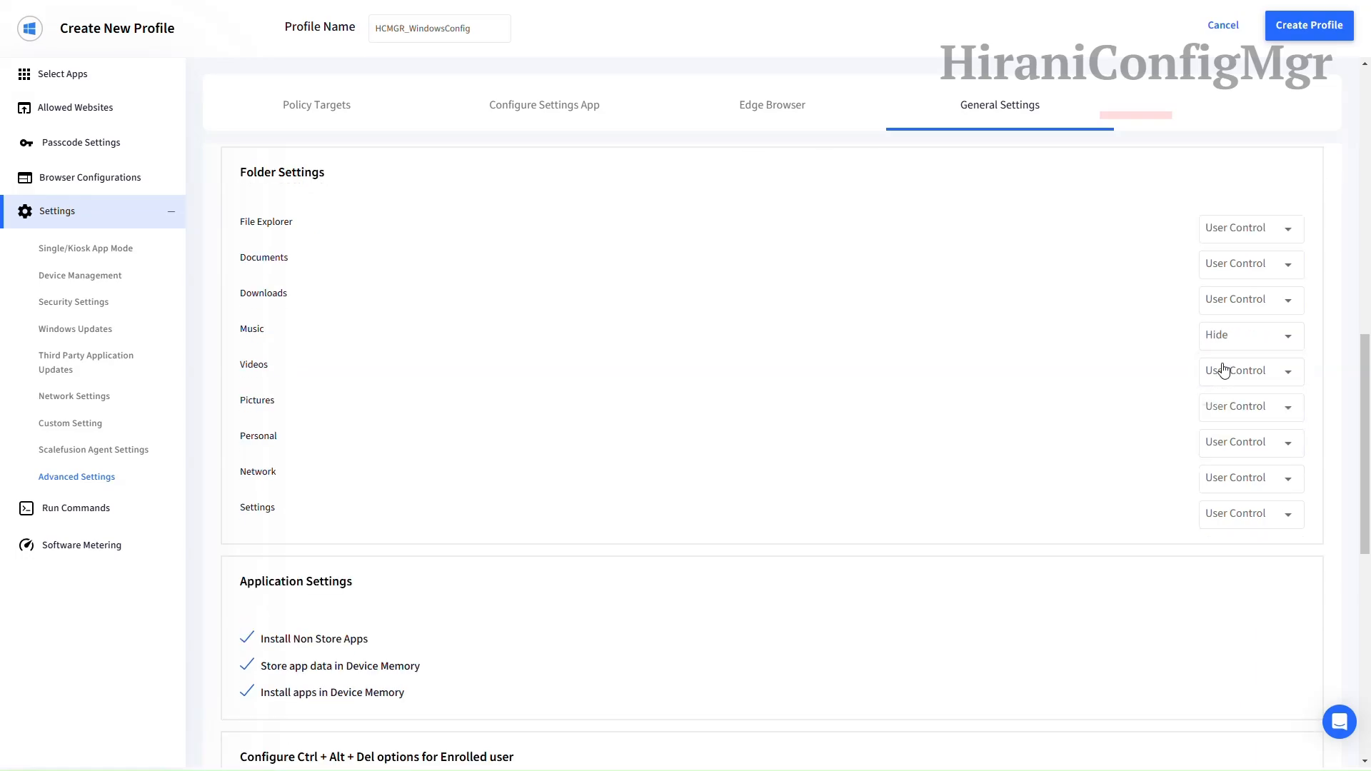
{"action": "left_click", "coordinate": [1222, 369]}
{"action": "left_click", "coordinate": [1226, 402]}
{"action": "left_click", "coordinate": [1227, 406]}
{"action": "left_click", "coordinate": [1227, 438]}
Step: Set the Personal, Network and Settings locations to Show
{"action": "scroll", "coordinate": [1100, 419], "scroll_direction": "down", "scroll_amount": 1}
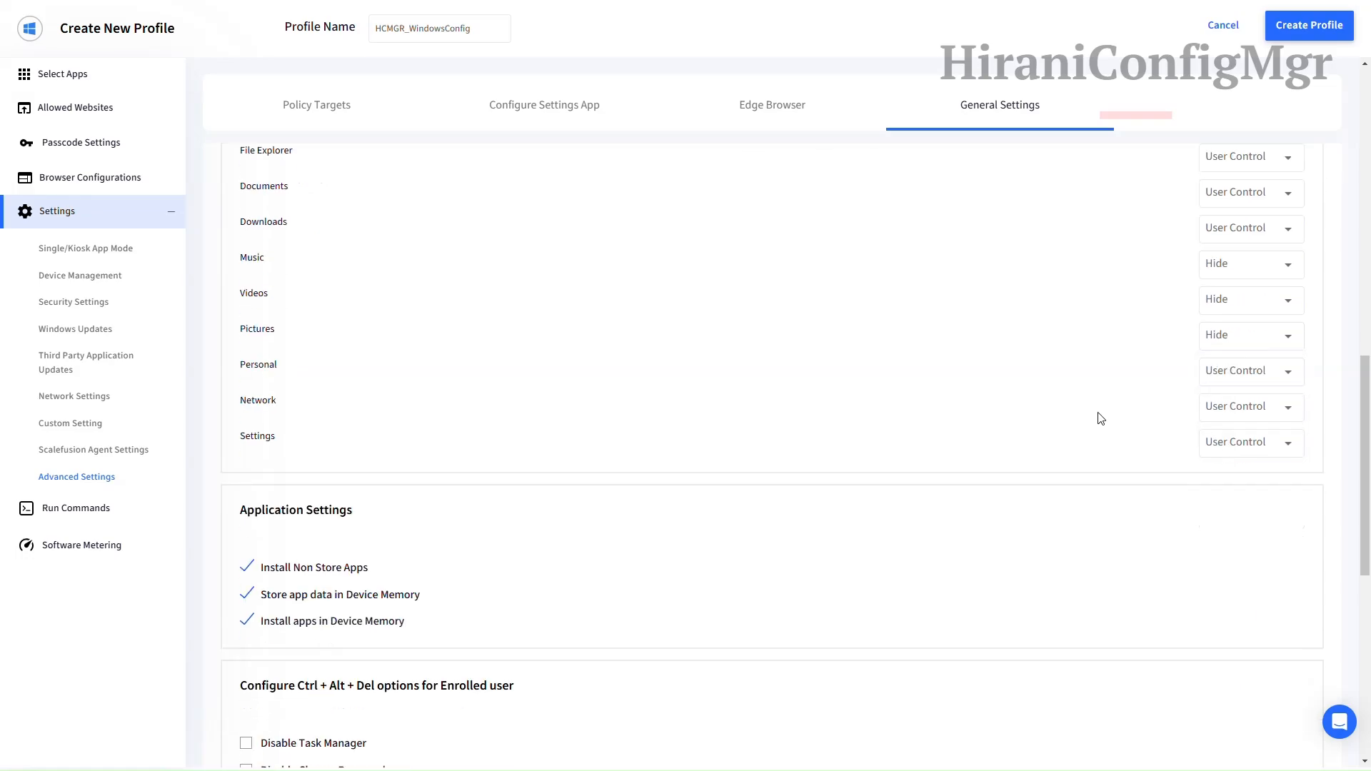
{"action": "left_click", "coordinate": [1212, 373]}
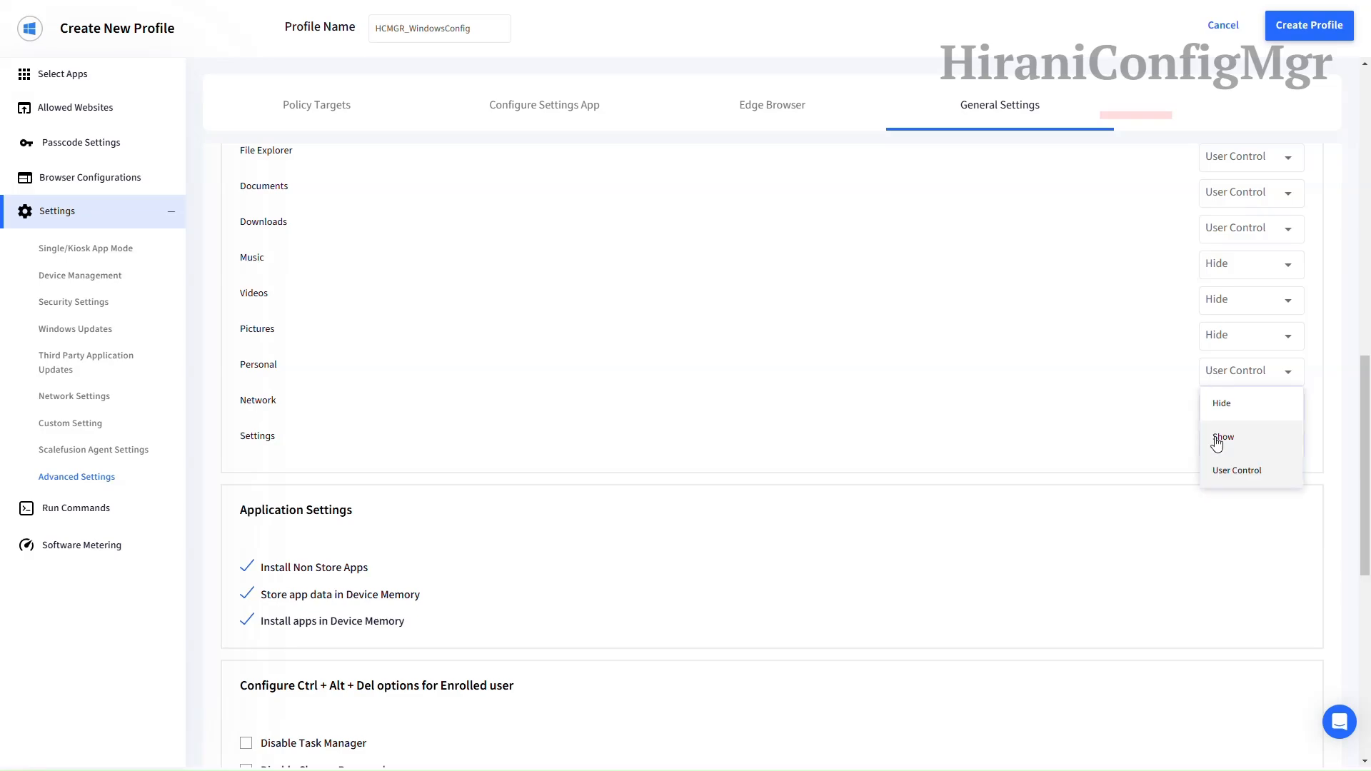
{"action": "left_click", "coordinate": [1214, 435]}
{"action": "scroll", "coordinate": [1148, 354], "scroll_direction": "down", "scroll_amount": 1}
{"action": "left_click", "coordinate": [1214, 336]}
{"action": "left_click", "coordinate": [1222, 397]}
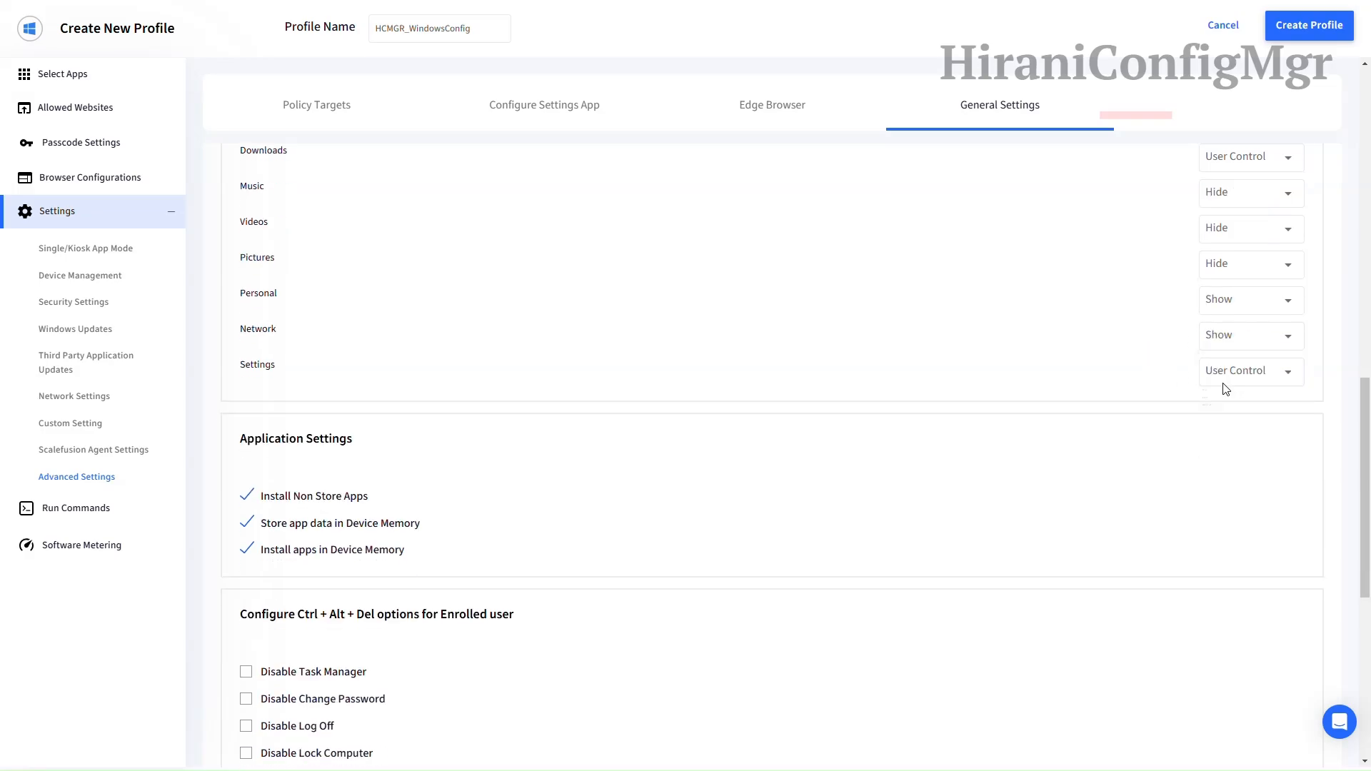
{"action": "left_click", "coordinate": [1221, 378]}
{"action": "left_click", "coordinate": [1223, 432]}
Step: Disable Log Off and Lock Computer for the user
{"action": "scroll", "coordinate": [1070, 329], "scroll_direction": "down", "scroll_amount": 2}
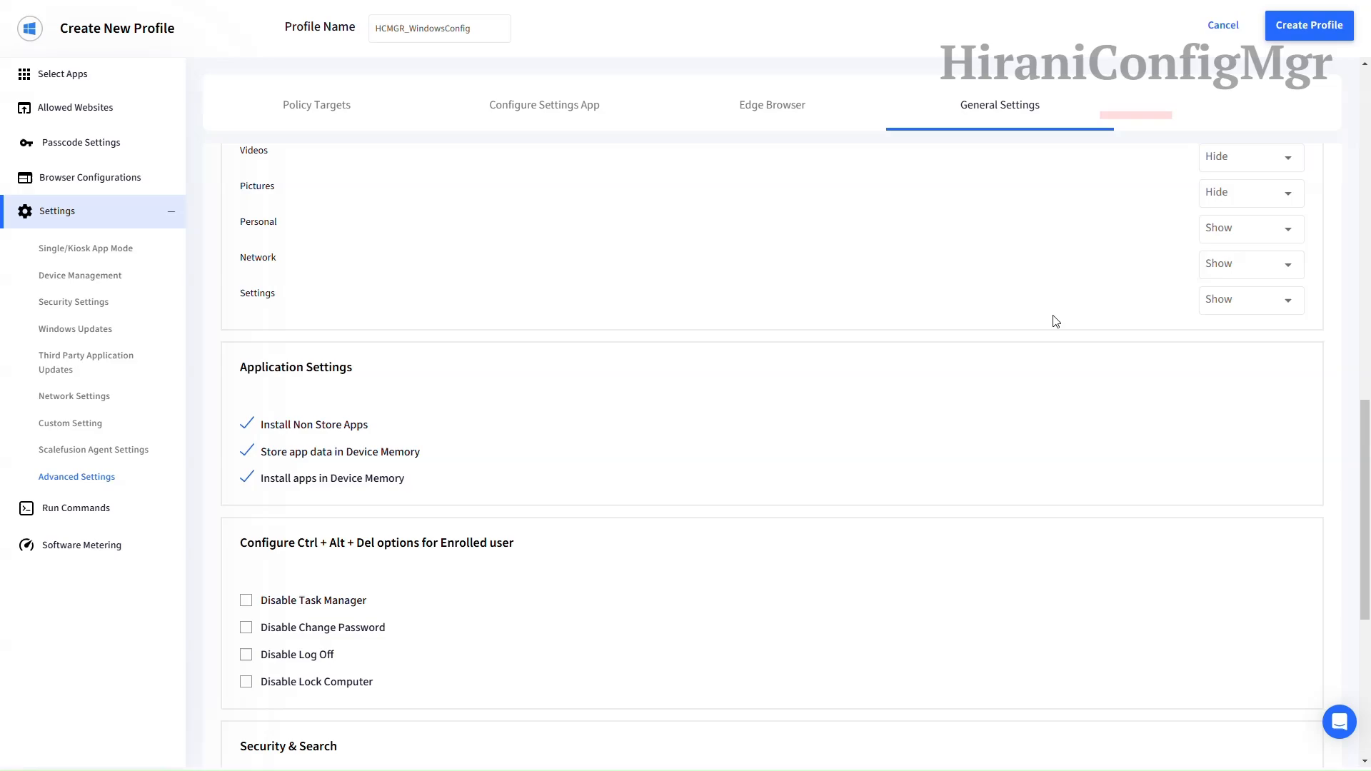
{"action": "scroll", "coordinate": [327, 355], "scroll_direction": "down", "scroll_amount": 4}
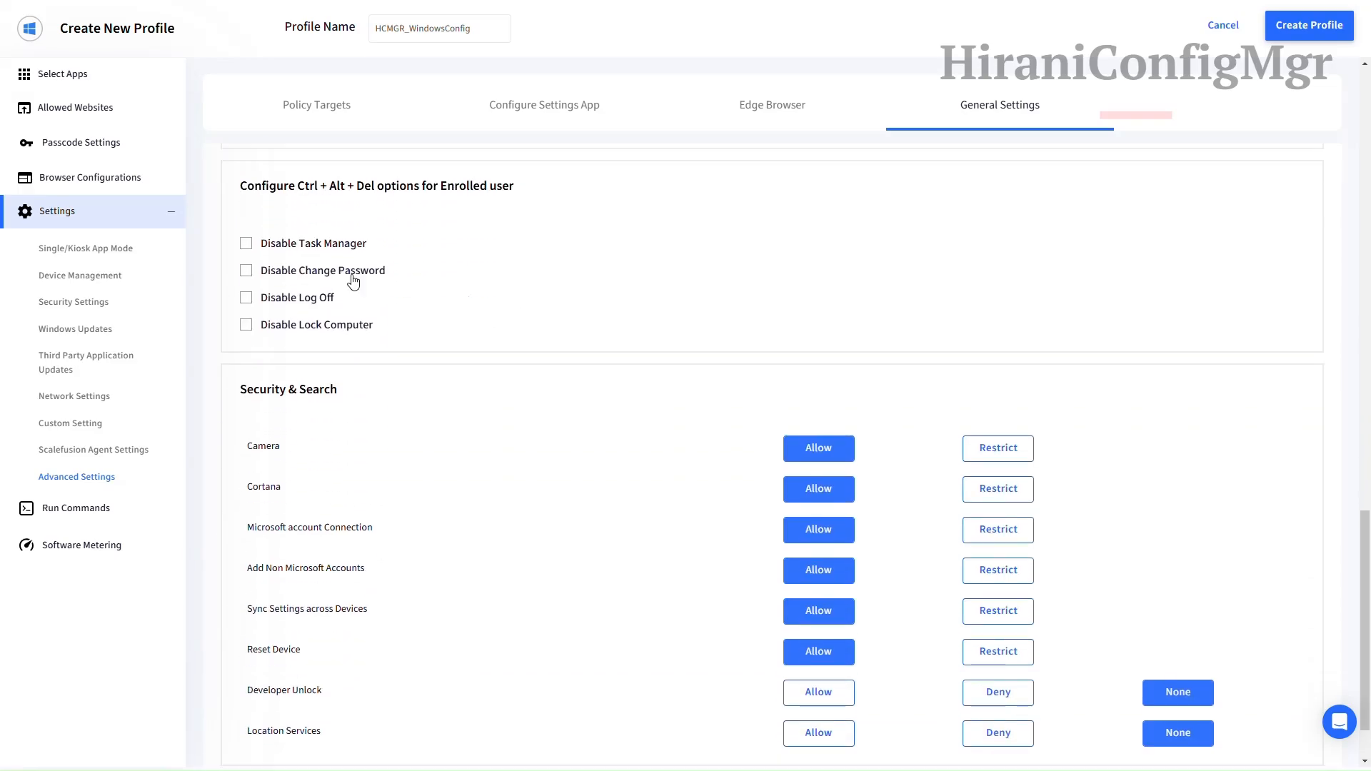
{"action": "left_click", "coordinate": [309, 298]}
{"action": "left_click", "coordinate": [308, 327]}
Step: Restrict Cortana, non-Microsoft accounts and Reset Device, deny developer unlock, and allow Location Services
{"action": "scroll", "coordinate": [606, 317], "scroll_direction": "down", "scroll_amount": 1}
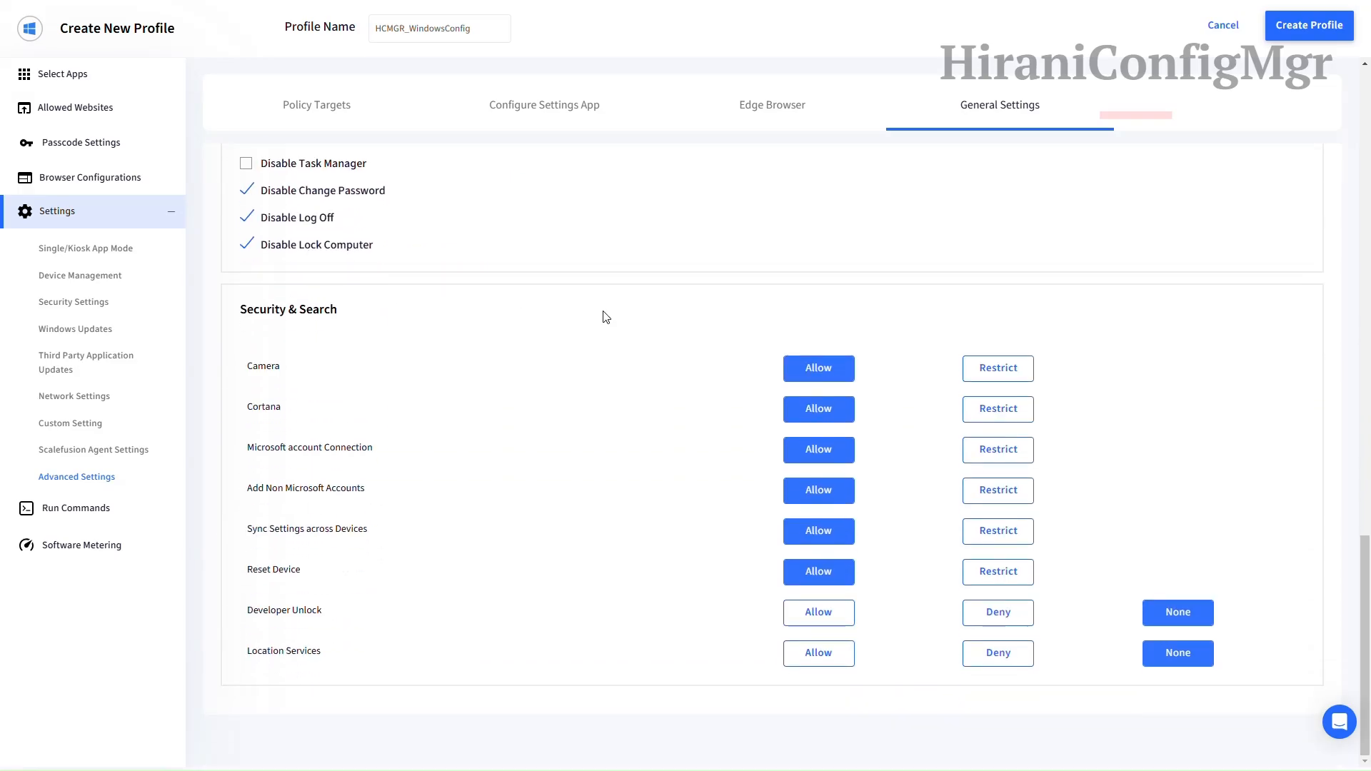
{"action": "left_click", "coordinate": [1003, 412]}
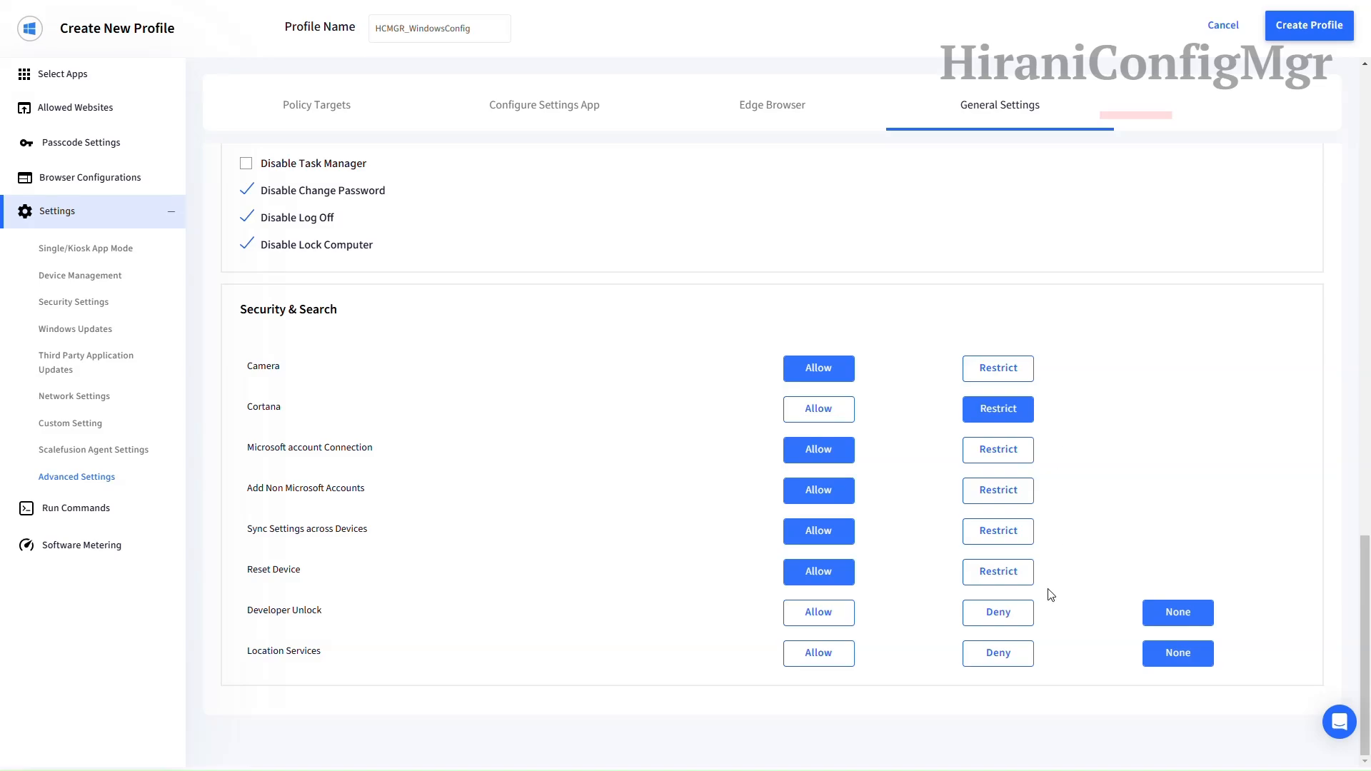
{"action": "left_click", "coordinate": [1000, 614]}
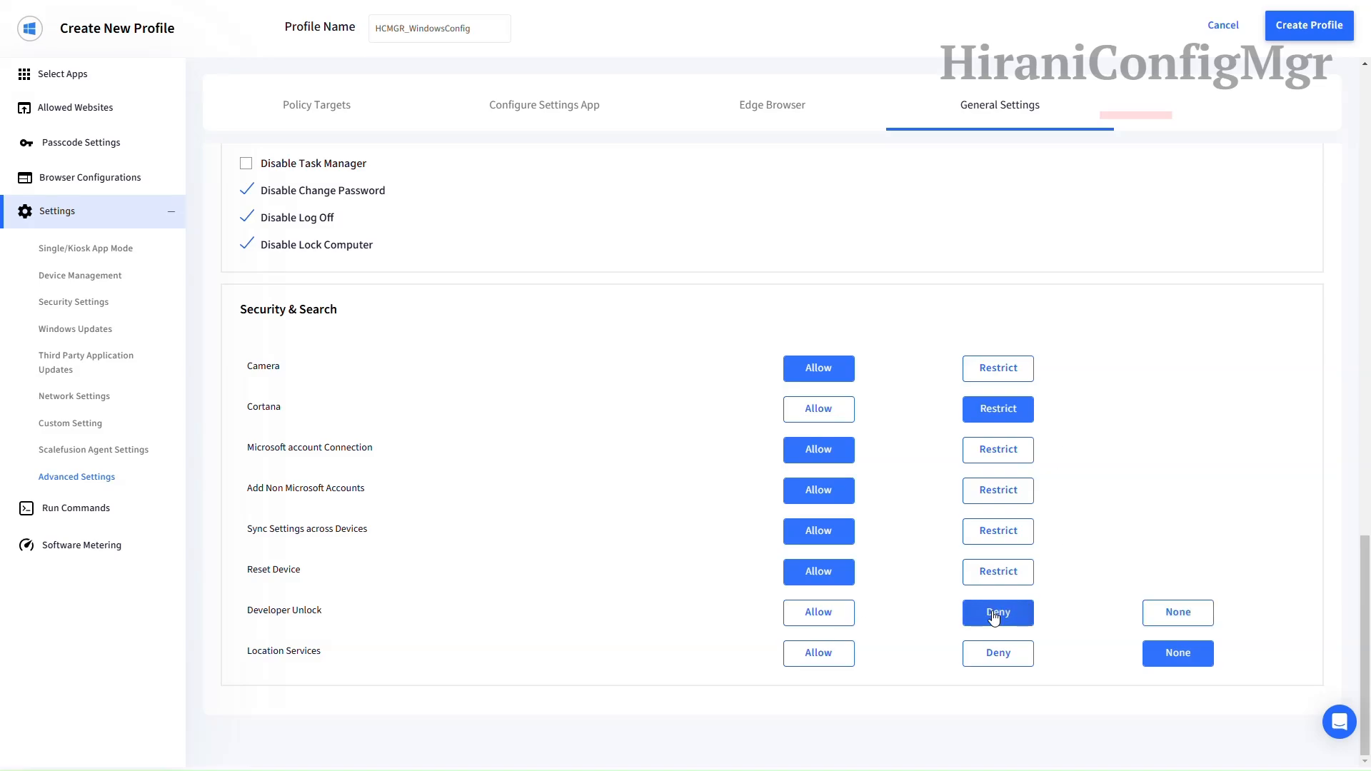
{"action": "left_click", "coordinate": [1006, 502]}
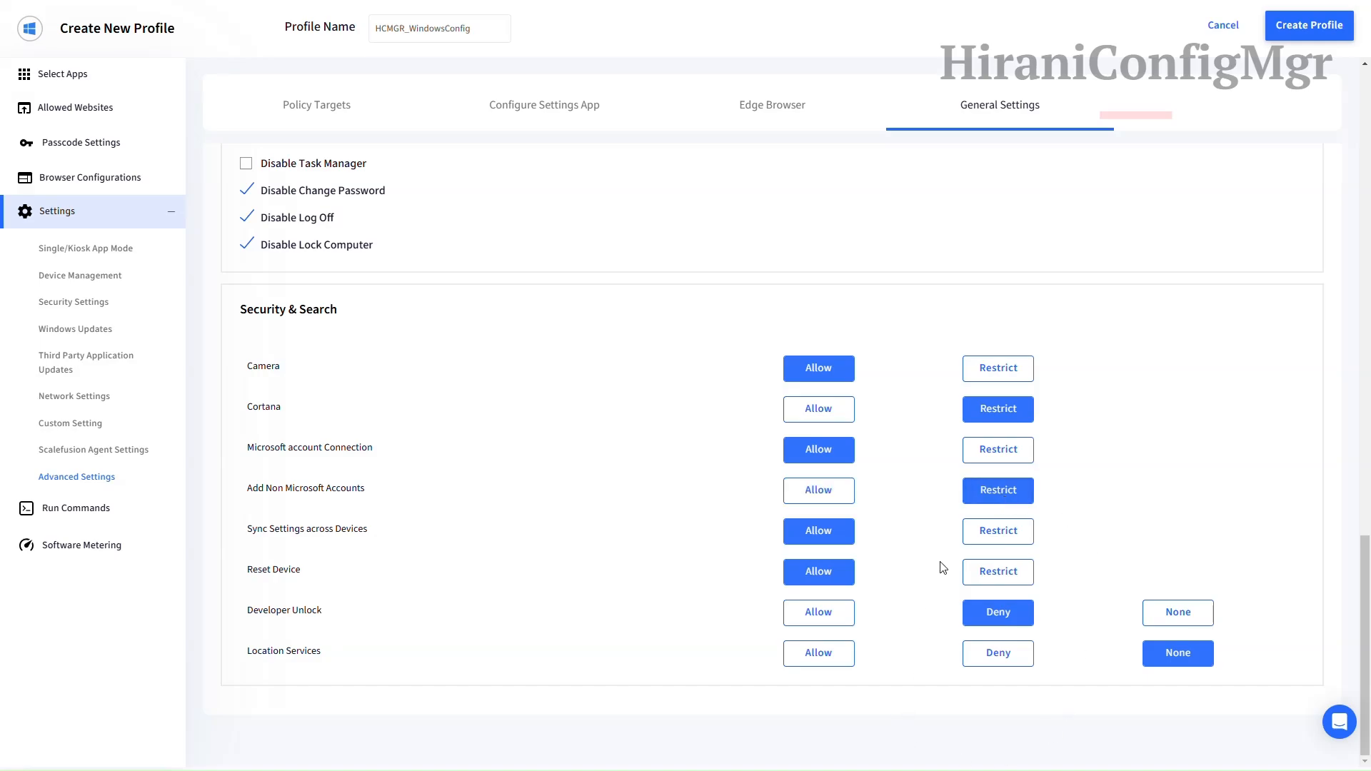
{"action": "left_click", "coordinate": [984, 572]}
{"action": "left_click", "coordinate": [818, 654]}
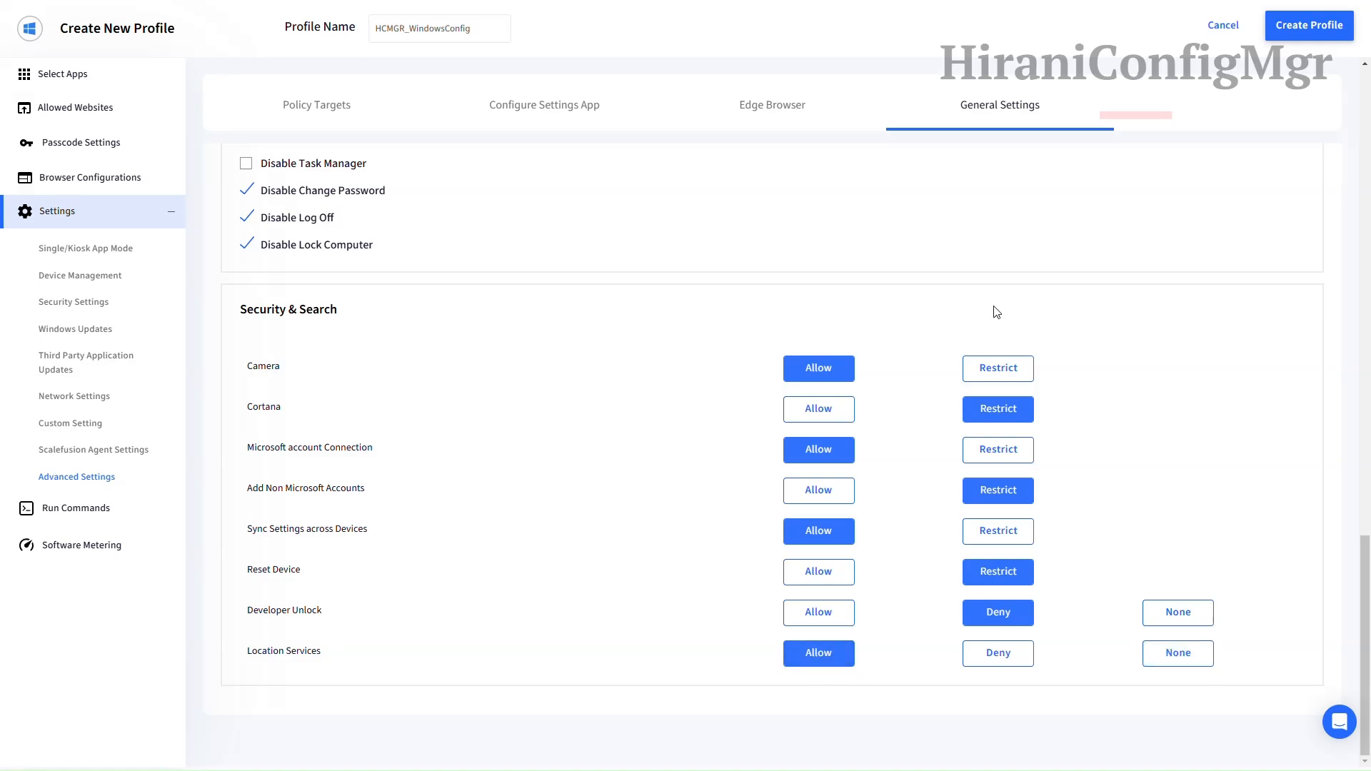
Step: Save the HCMGR_WindowsConfig profile and apply it to the HCMGR Windows Devices group
{"action": "left_click", "coordinate": [1298, 27]}
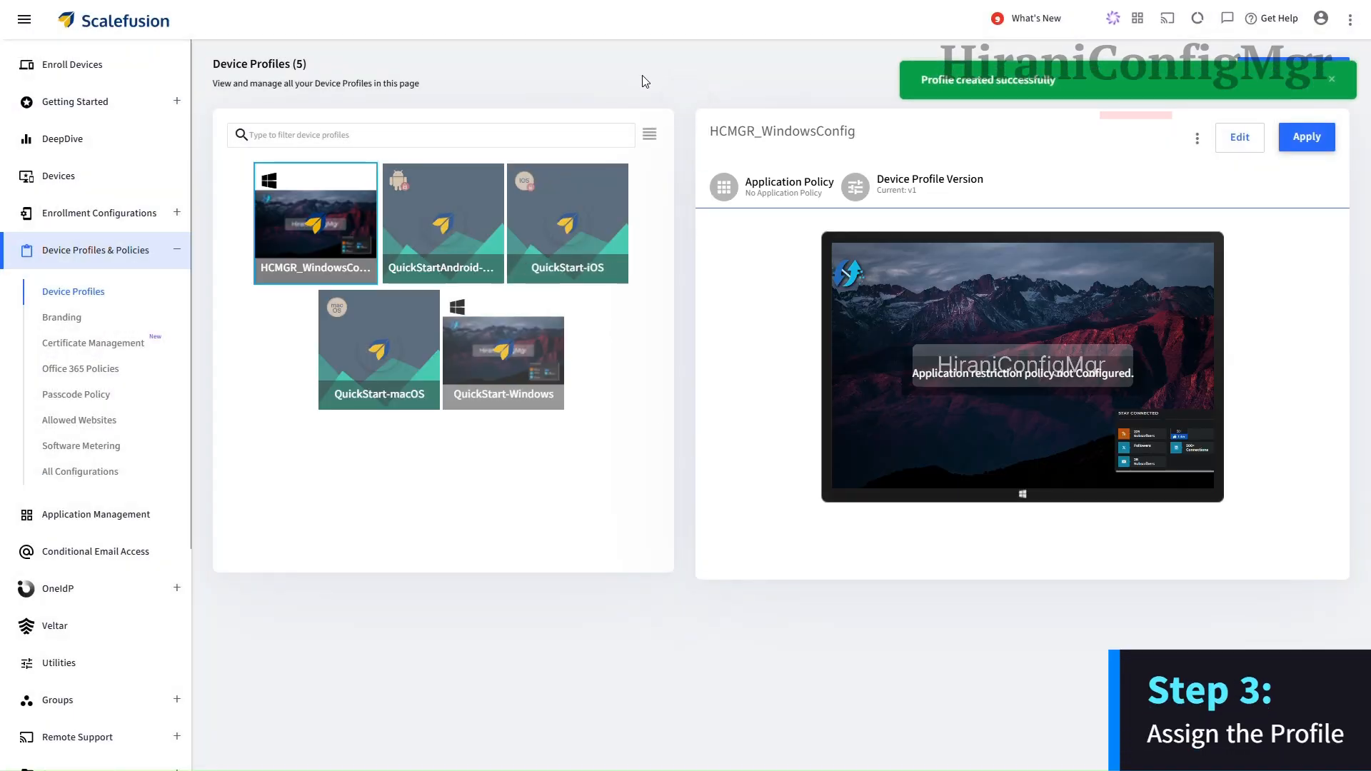
{"action": "left_click", "coordinate": [1311, 142]}
{"action": "left_click", "coordinate": [585, 307]}
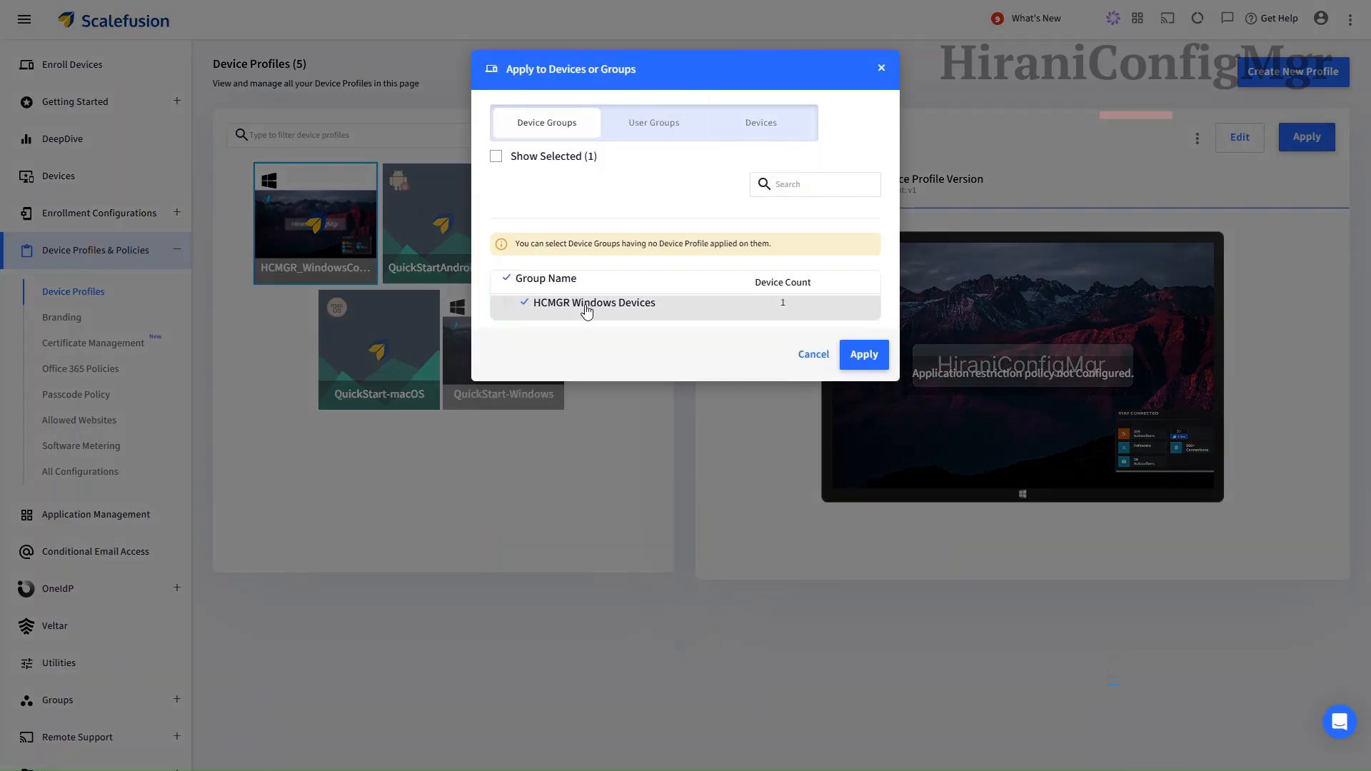
{"action": "left_click", "coordinate": [865, 357]}
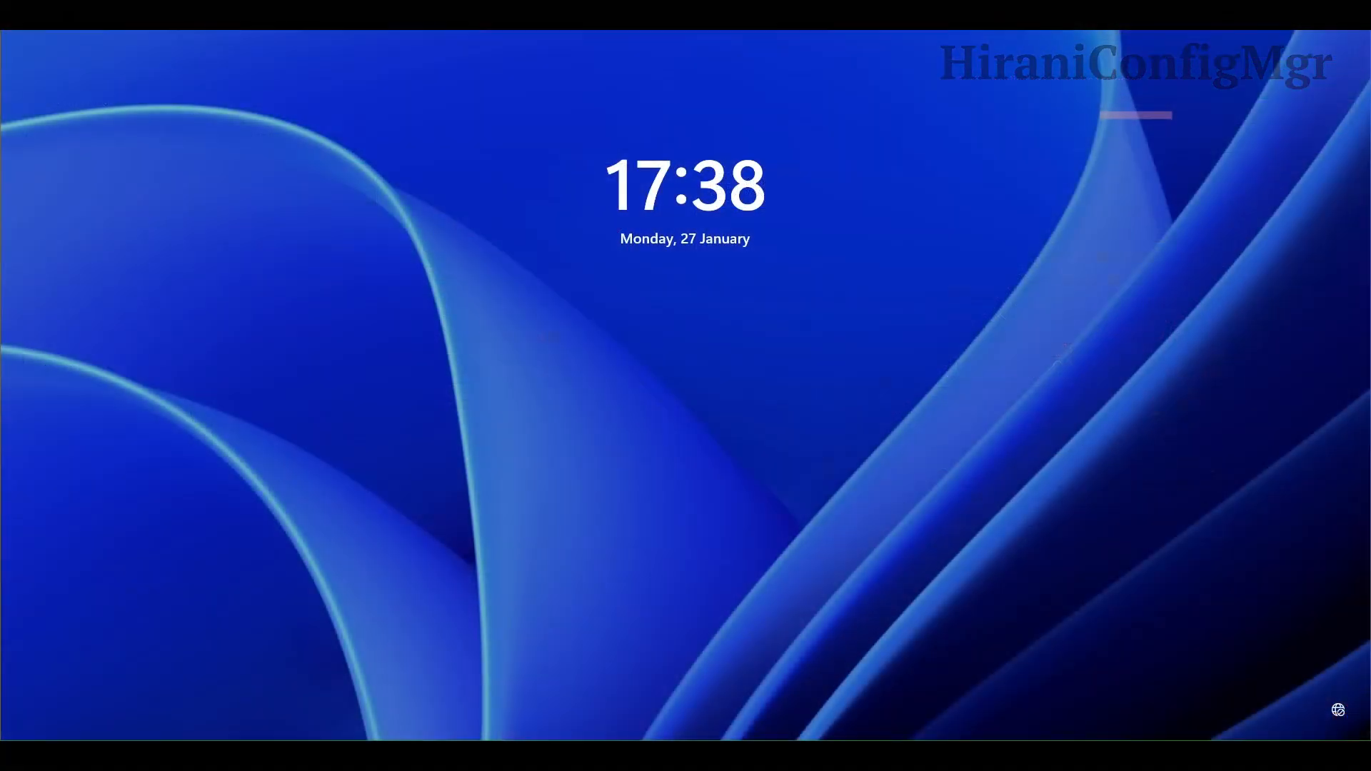
Step: Dismiss the lock screen and welcome notice, then sign in with the account password
{"action": "key", "text": "Return"}
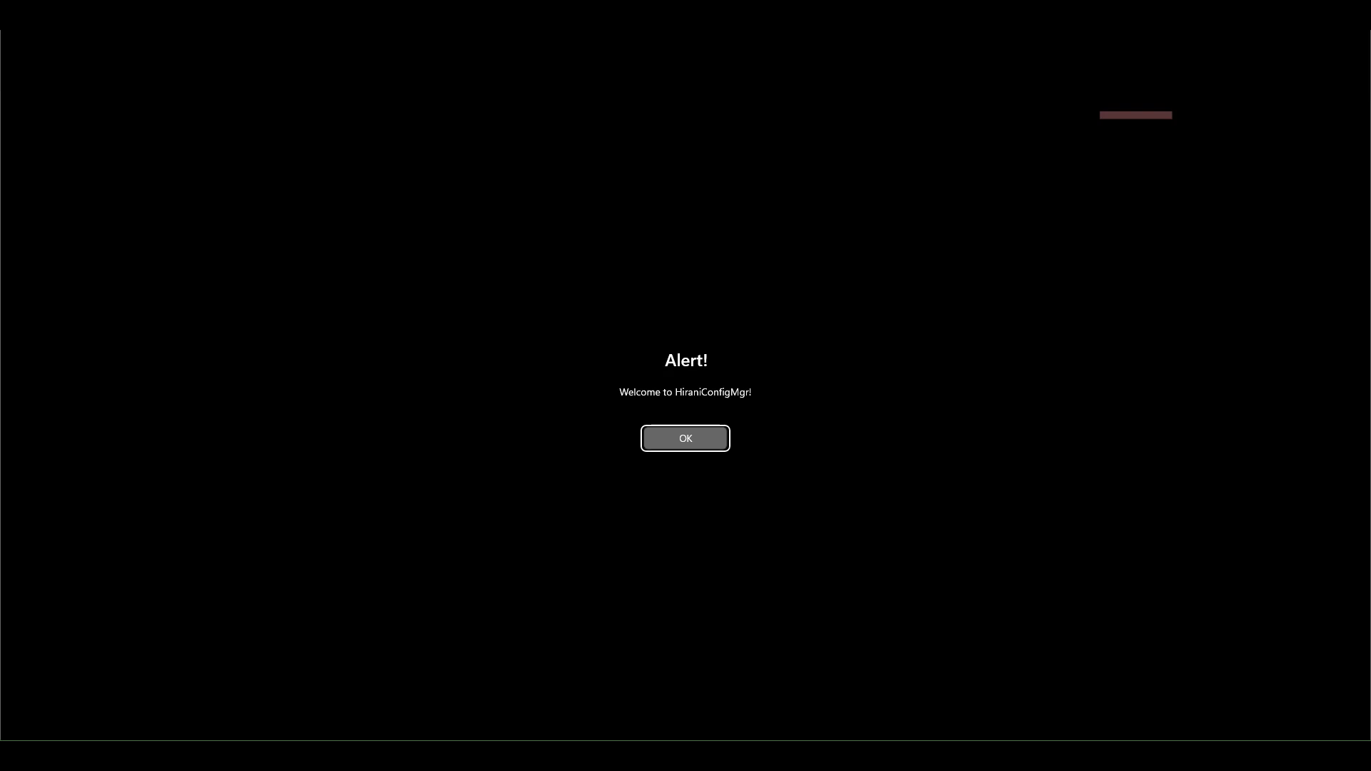
{"action": "key", "text": "Return"}
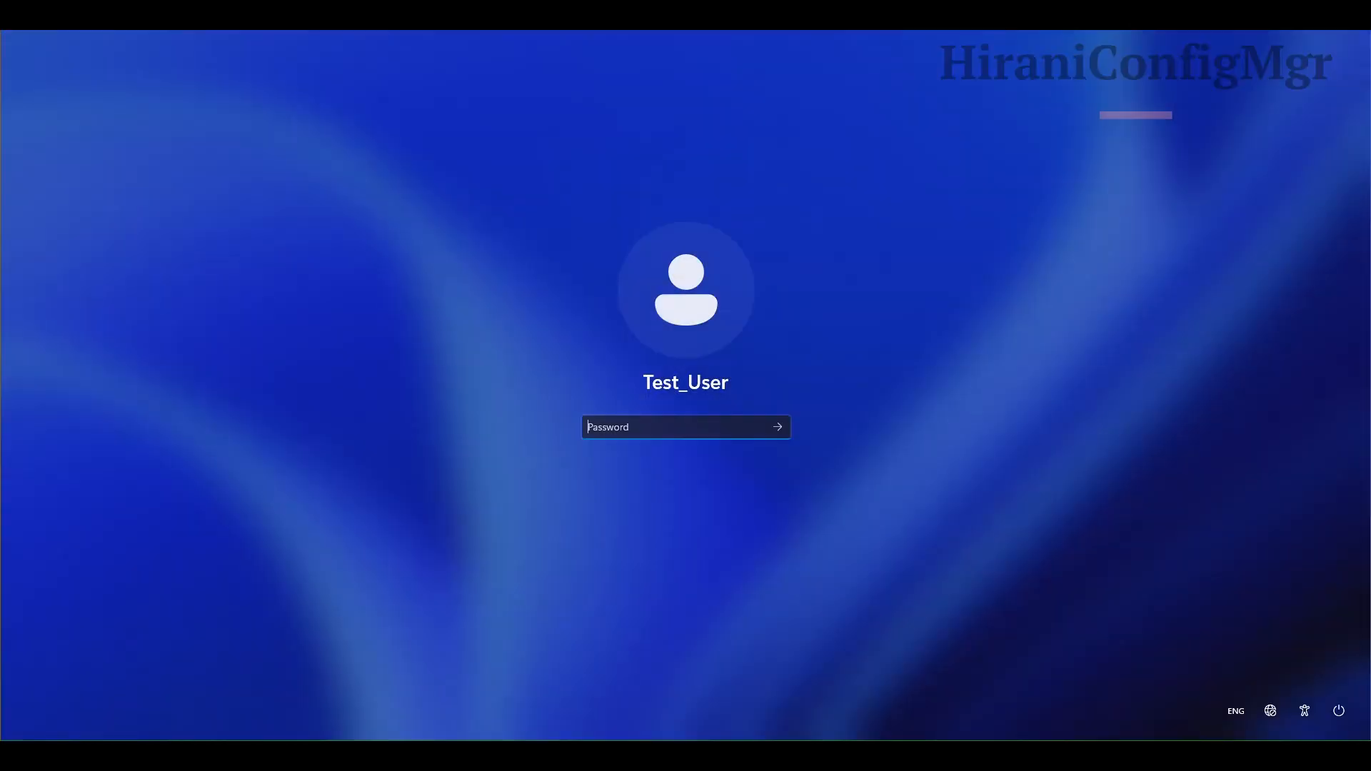
{"action": "type", "text": "••••"}
{"action": "key", "text": "Return"}
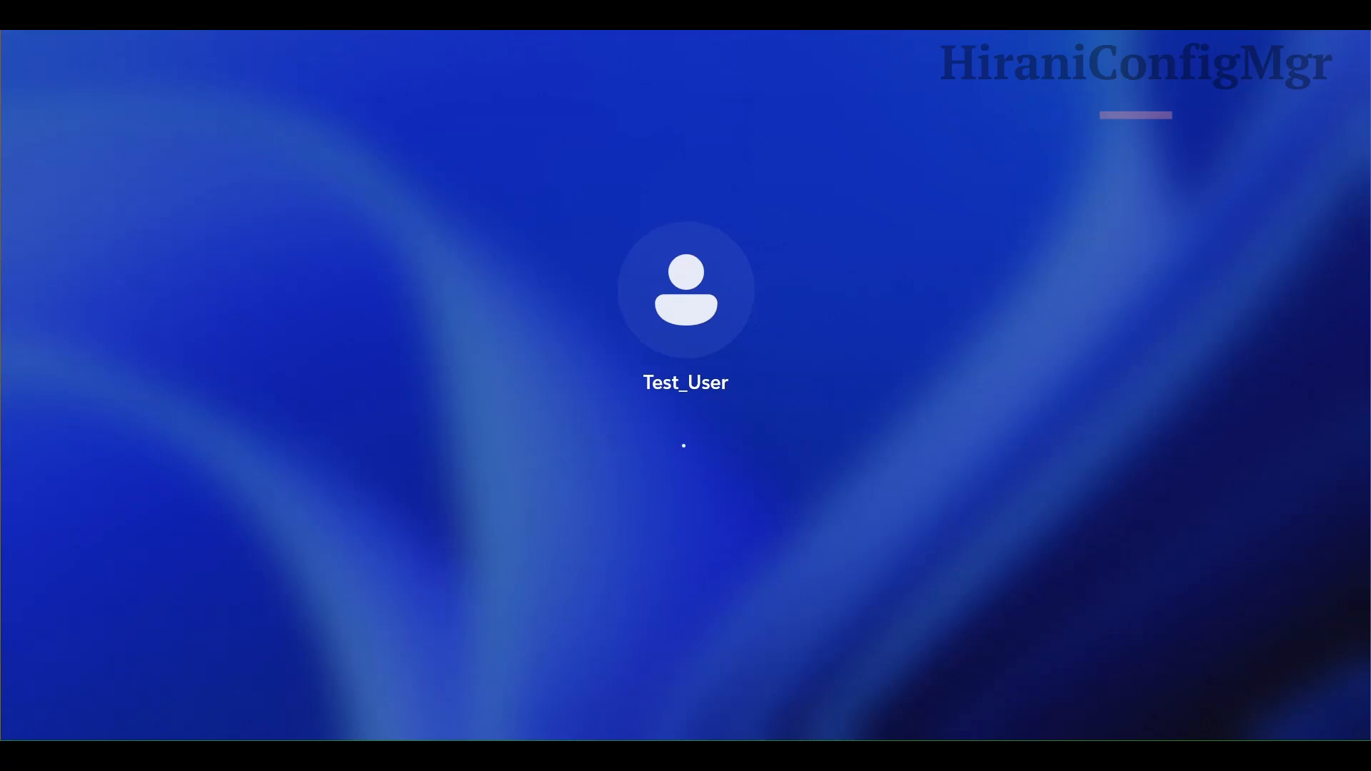
Step: Complete the required password change by entering and confirming a new password
{"action": "key", "text": "Return"}
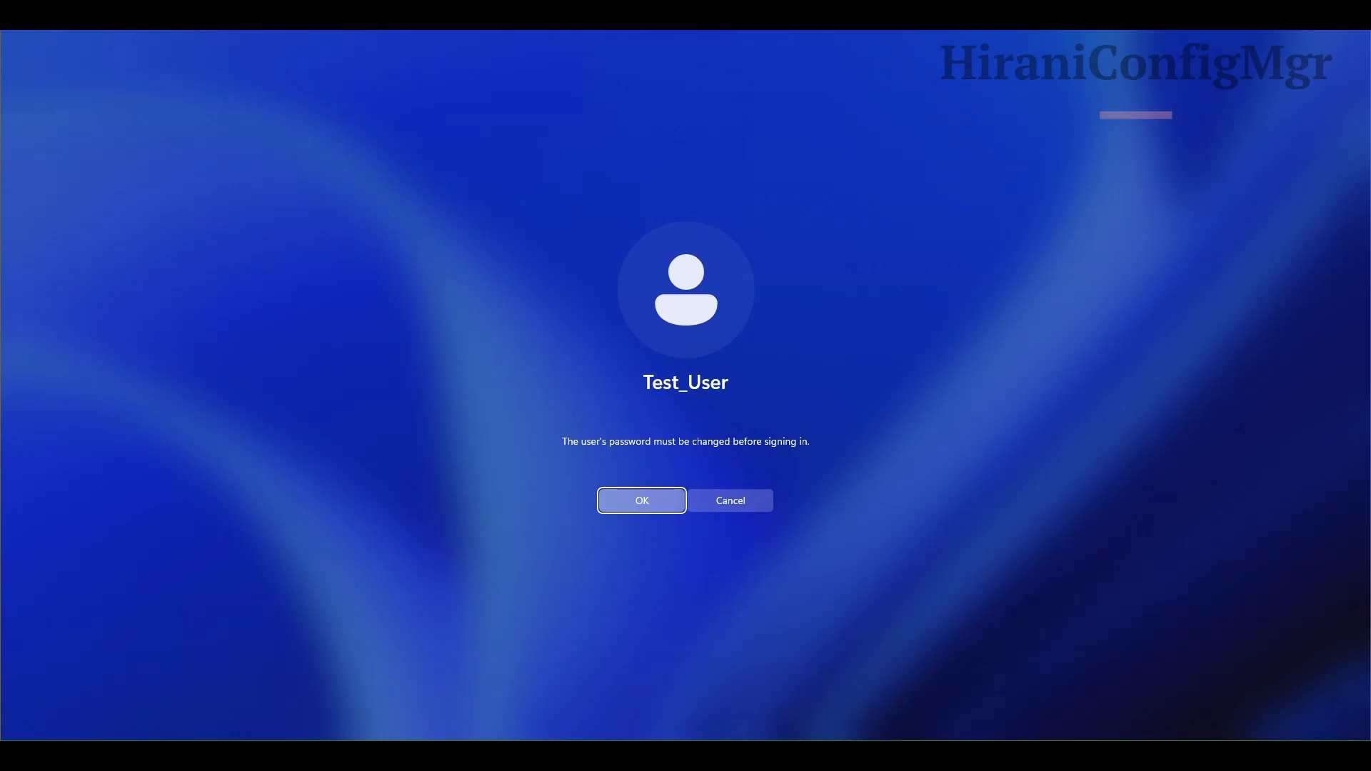
{"action": "type", "text": "•"}
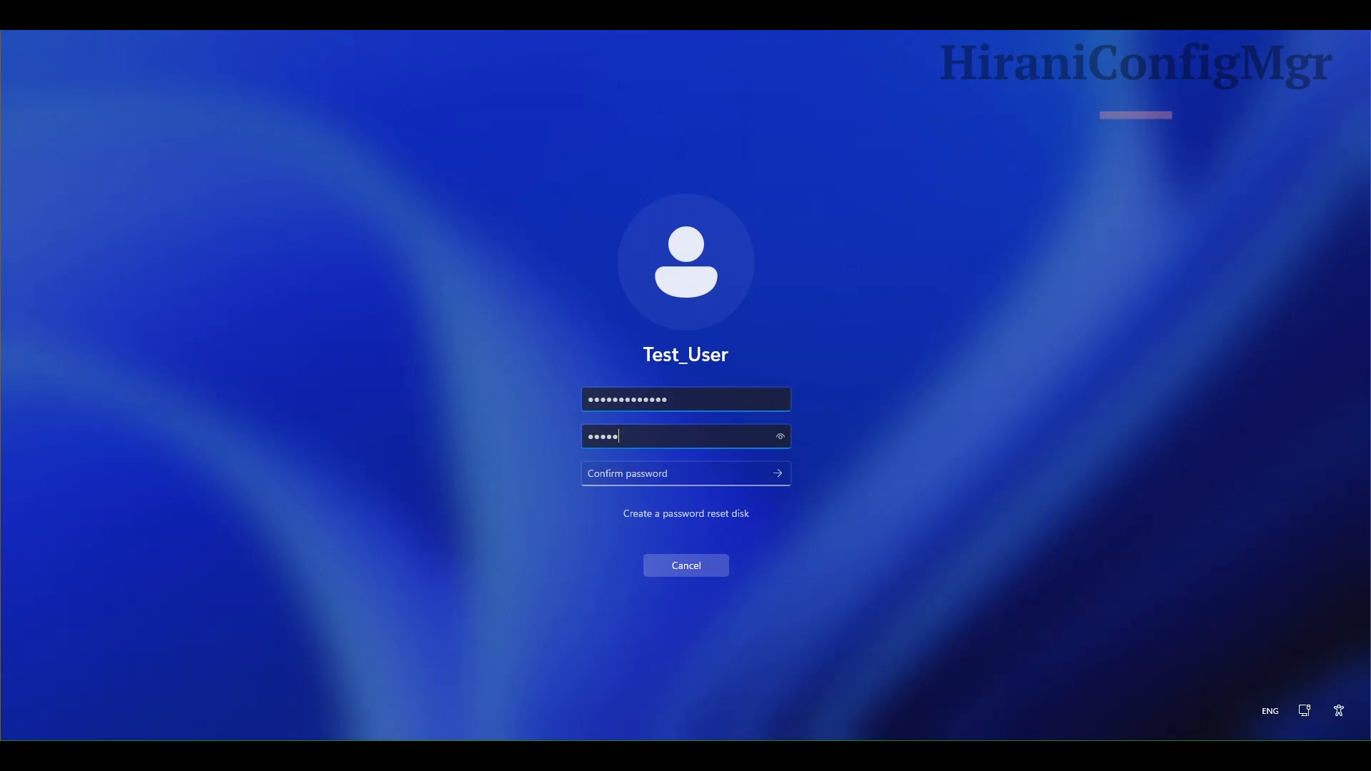
{"action": "type", "text": "••••••••"}
{"action": "left_click", "coordinate": [587, 474]}
{"action": "type", "text": "•"}
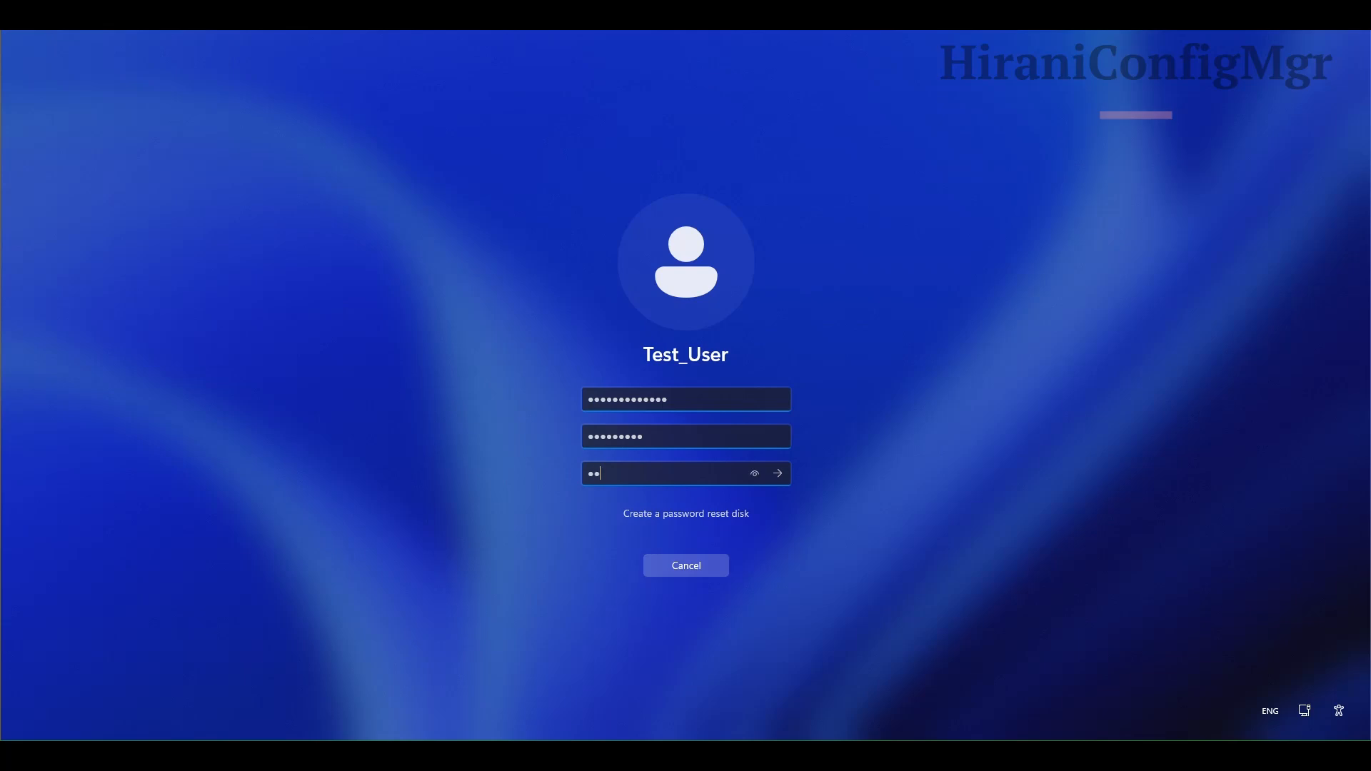
{"action": "type", "text": "•••••"}
{"action": "key", "text": "Return"}
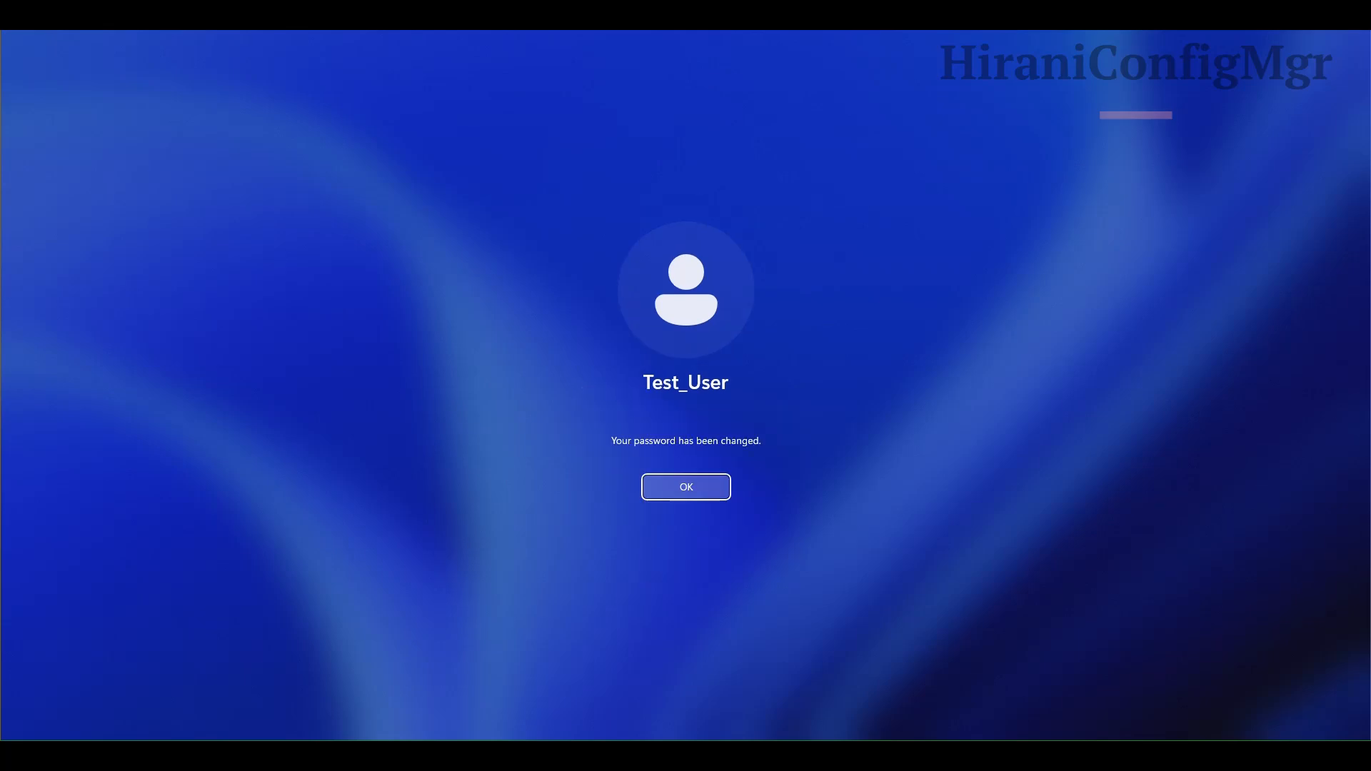
{"action": "key", "text": "Return"}
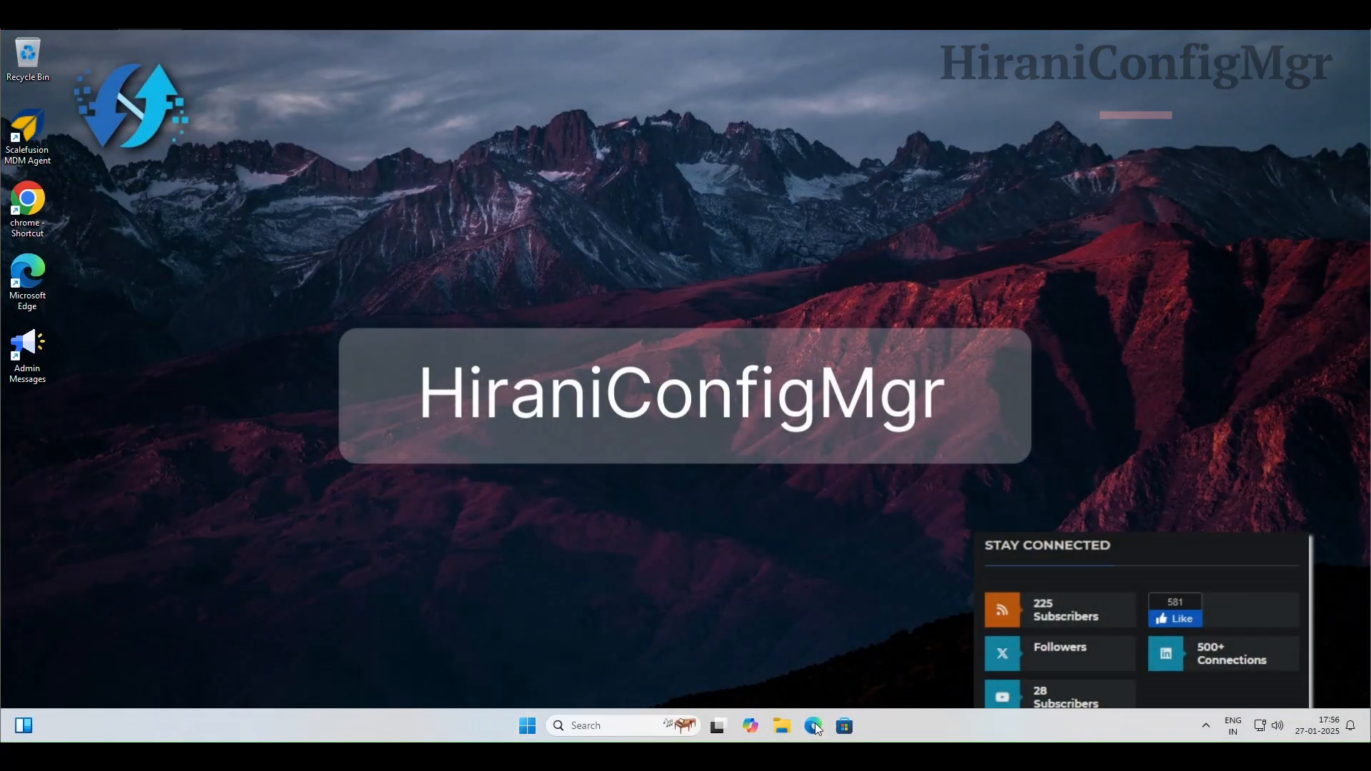
{"action": "double_click", "coordinate": [26, 225]}
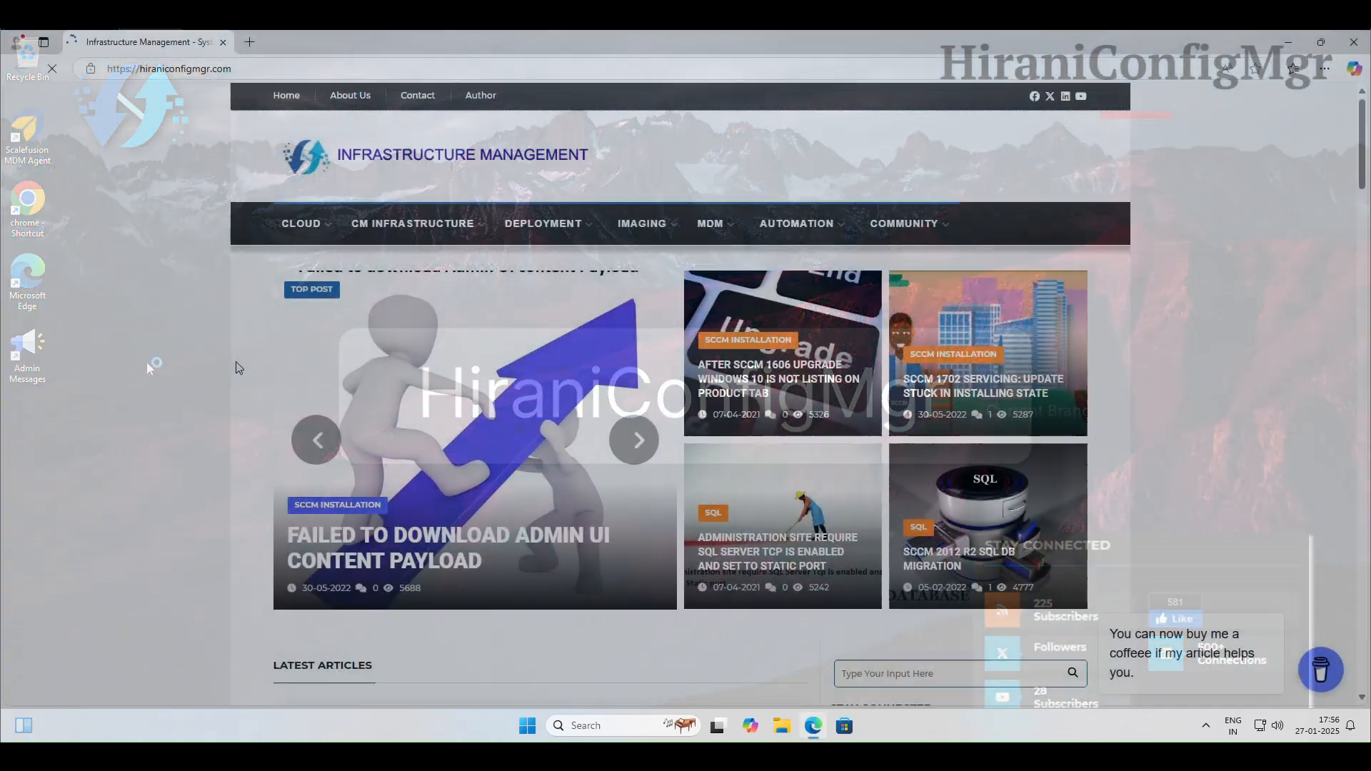
{"action": "scroll", "coordinate": [251, 384], "scroll_direction": "down", "scroll_amount": 8}
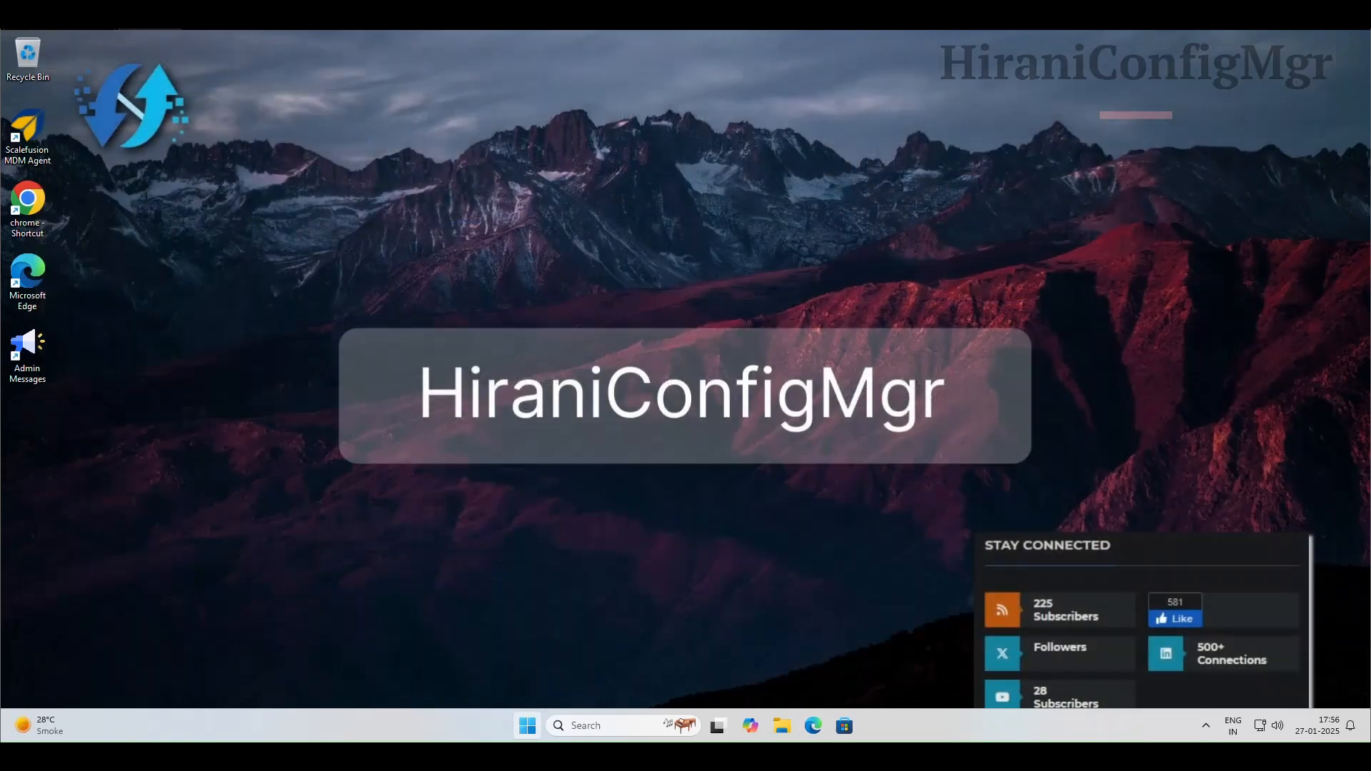
{"action": "key", "text": "super"}
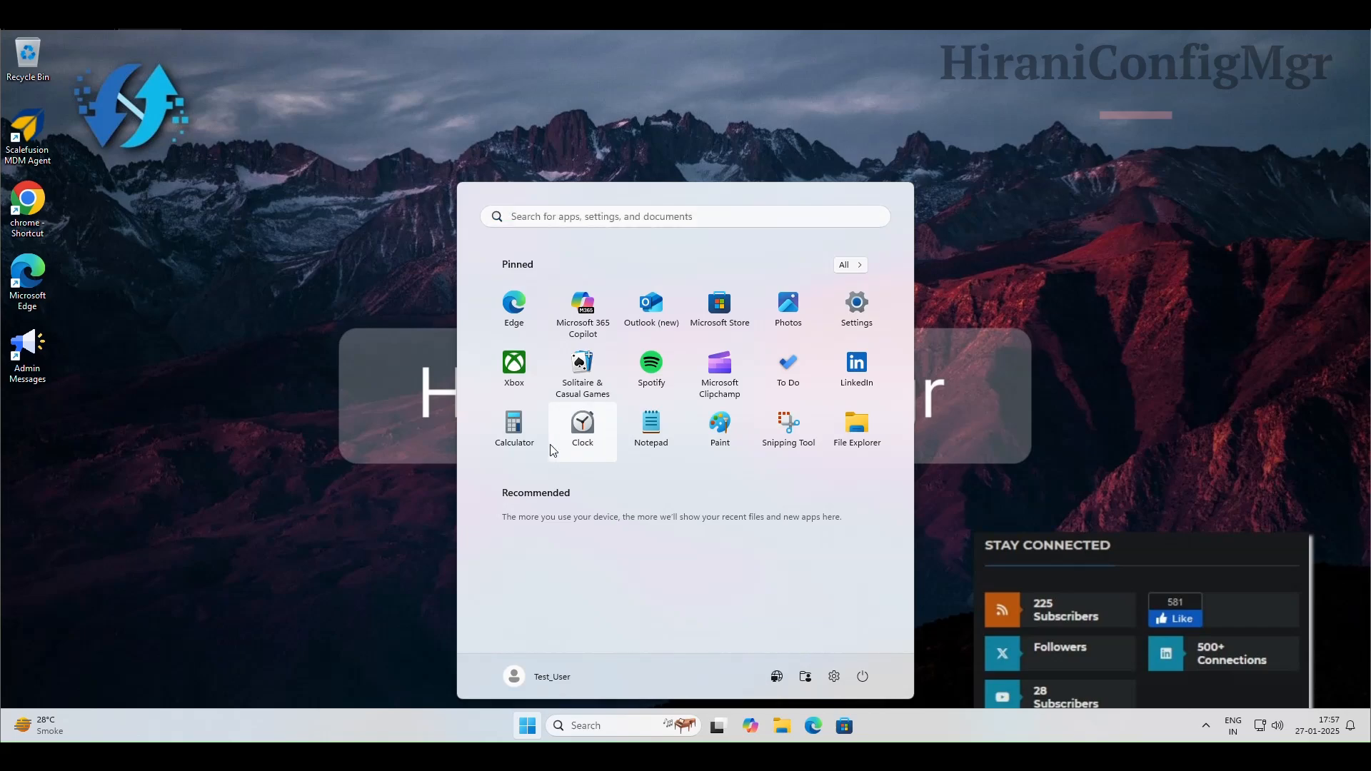
{"action": "key", "text": "super+i"}
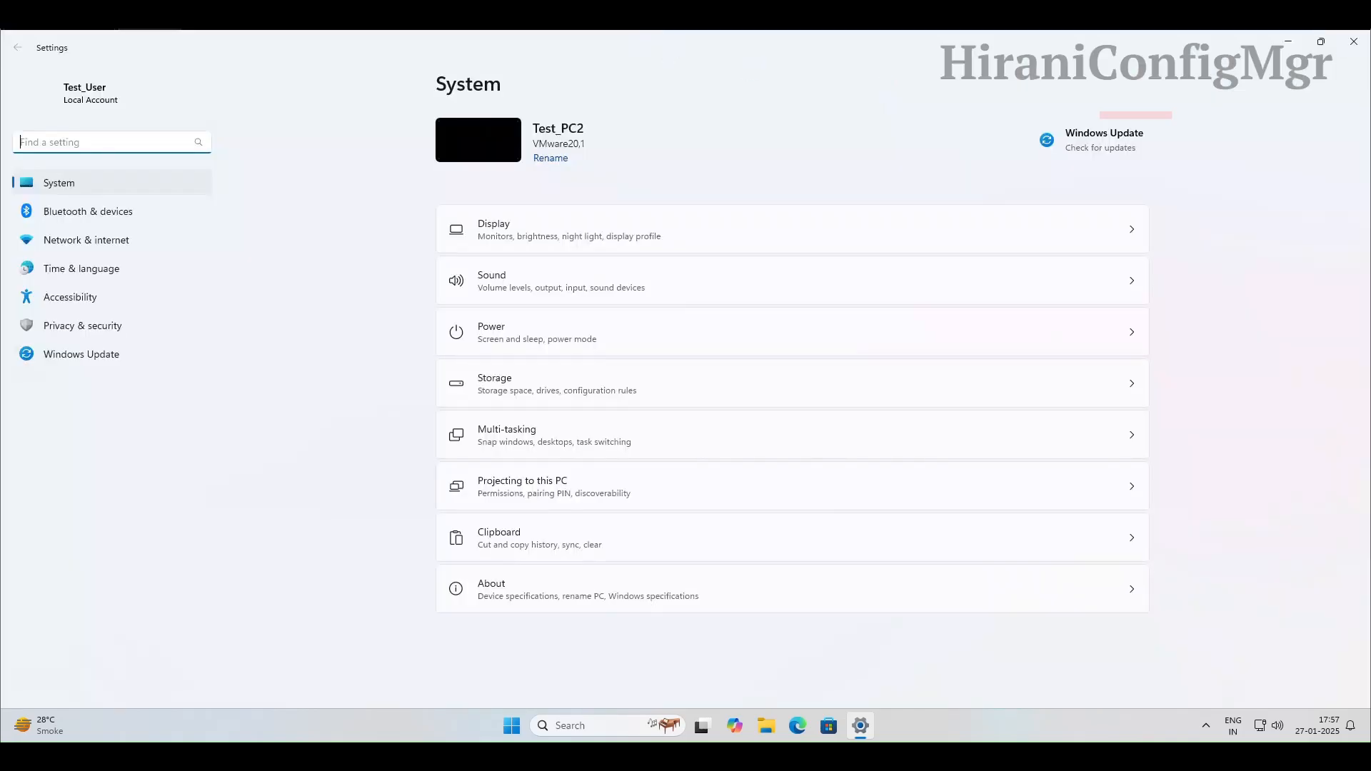
{"action": "left_click", "coordinate": [1354, 38]}
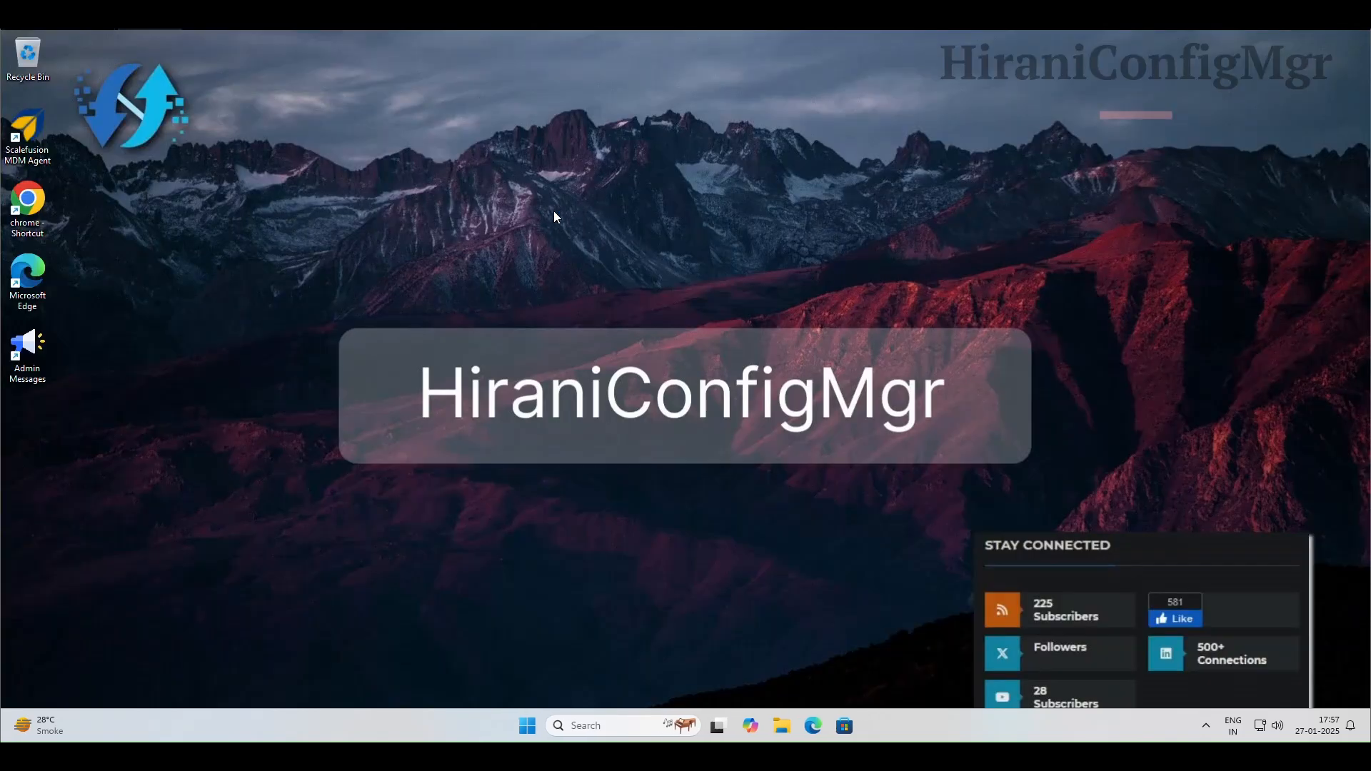